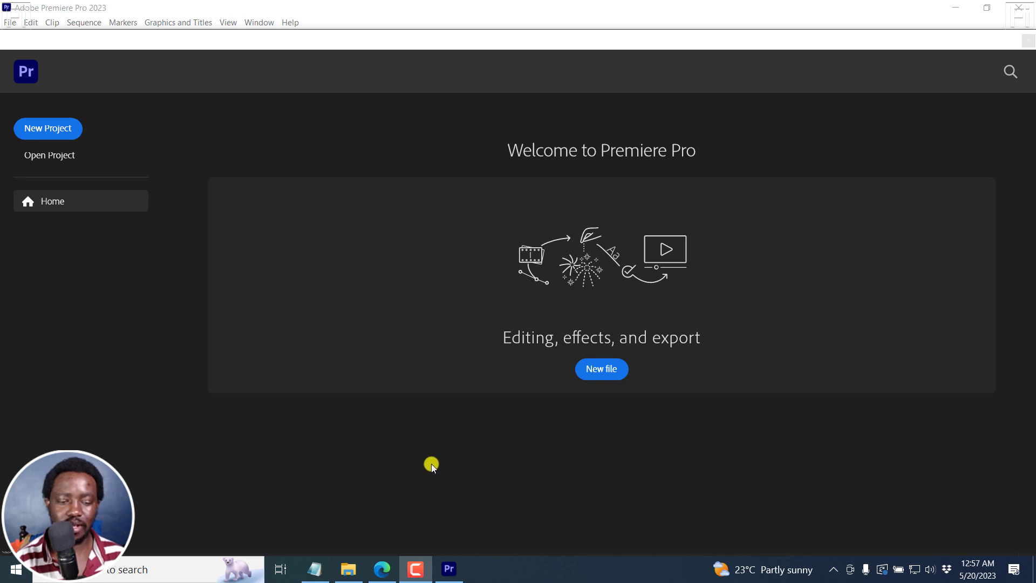
# Switch to Microsoft Edge and review the May 2023 update (23.4) notes and the overview of Text-Based Editing in Premiere Pro.
pyautogui.click(382, 568)
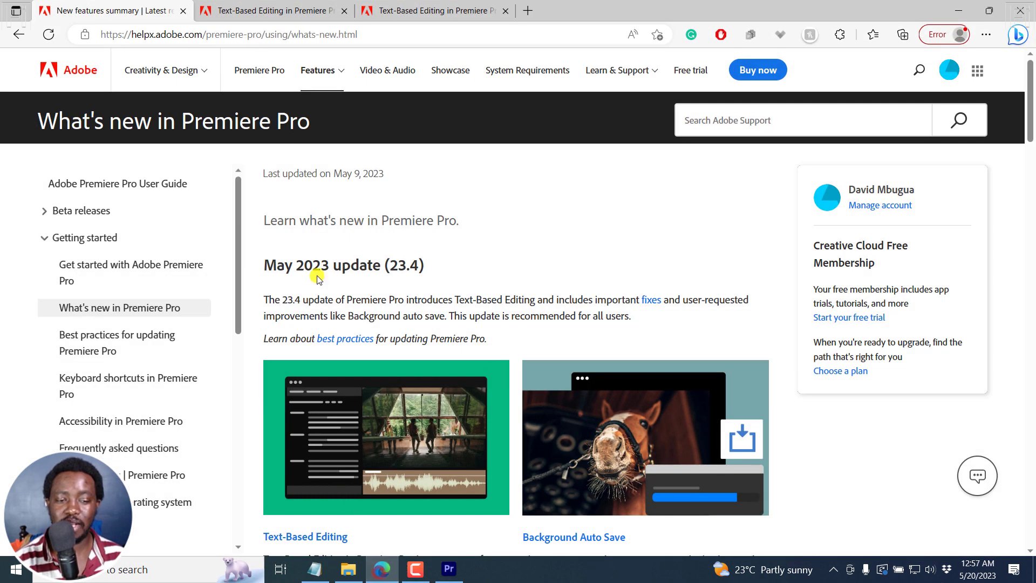
pyautogui.moveTo(261, 264); pyautogui.dragTo(423, 264)
pyautogui.click(377, 303)
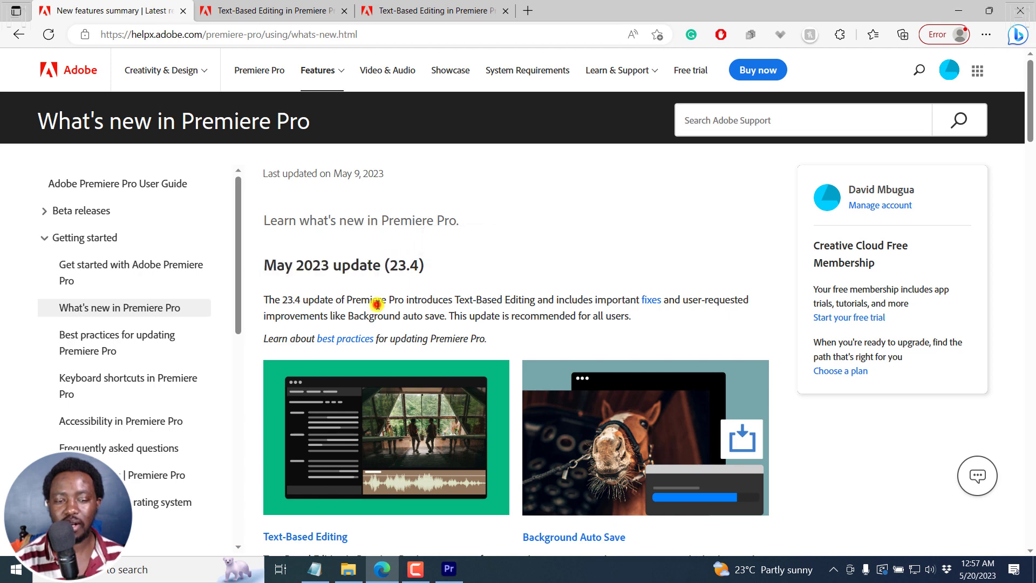
pyautogui.scroll(-3, 378, 305)
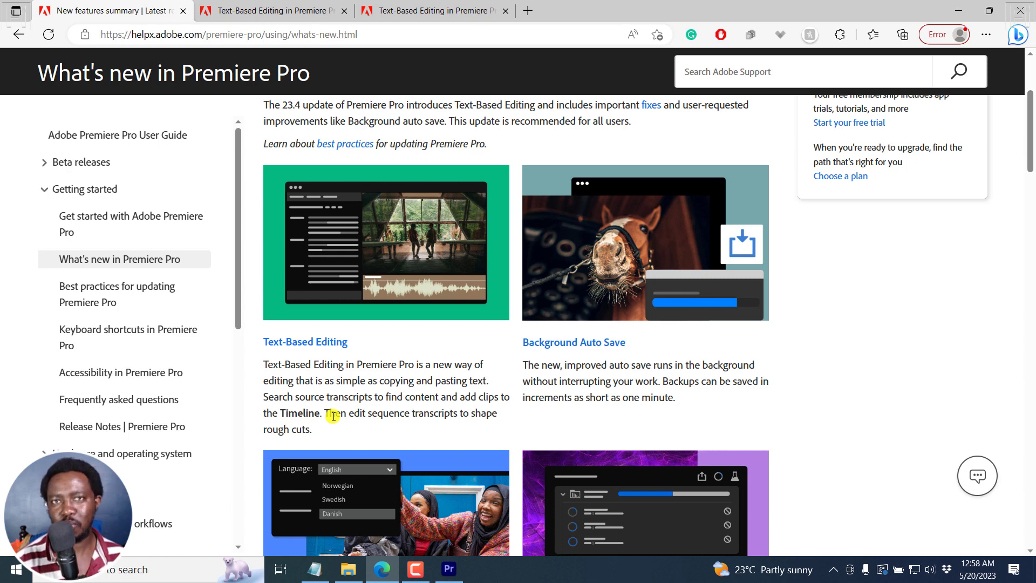
pyautogui.click(257, 12)
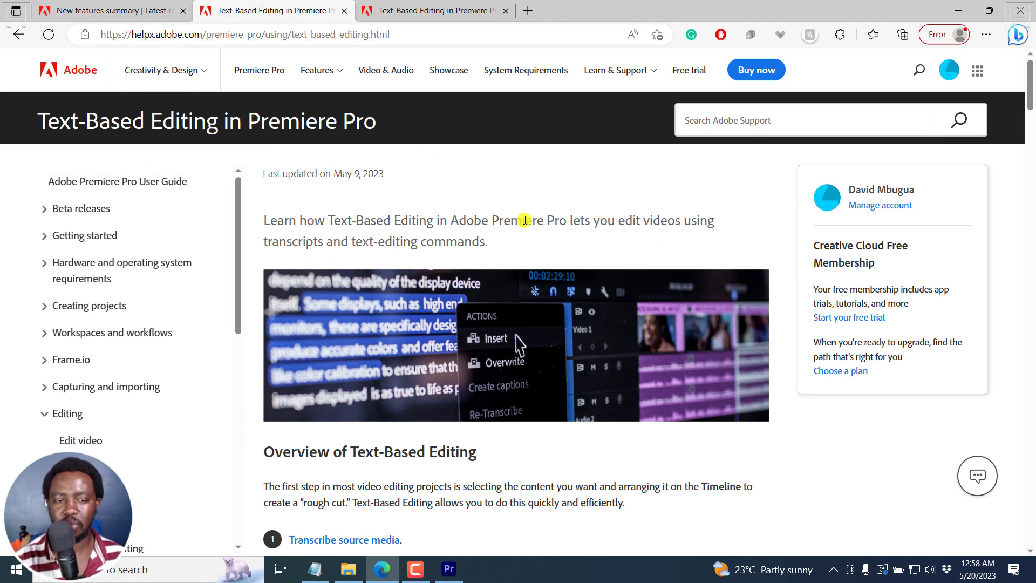
pyautogui.scroll(-5, 1028, 143)
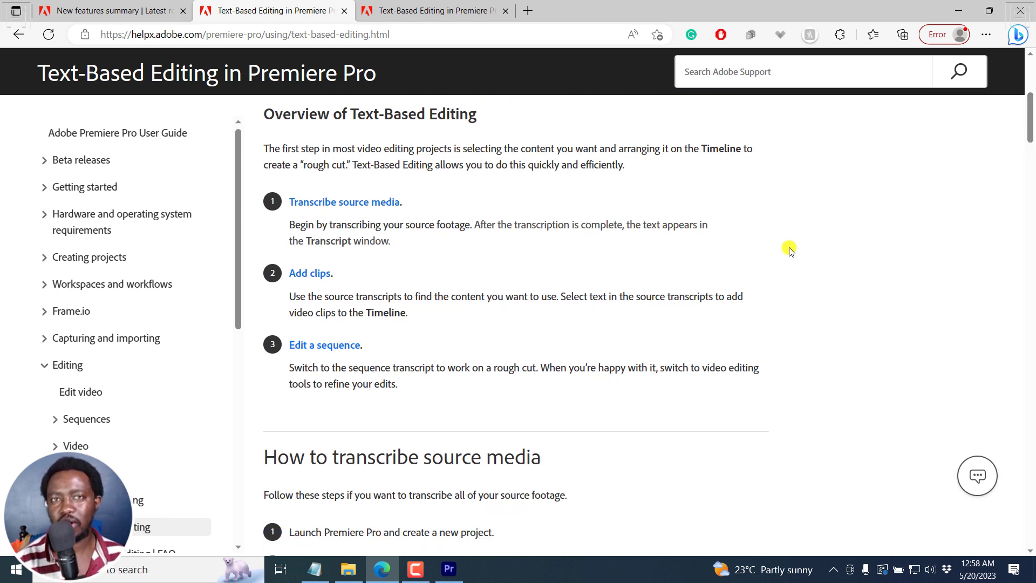
# Read the Text-Based Editing FAQs page, expanding the answer to "Does transcription cost extra?".
pyautogui.click(455, 7)
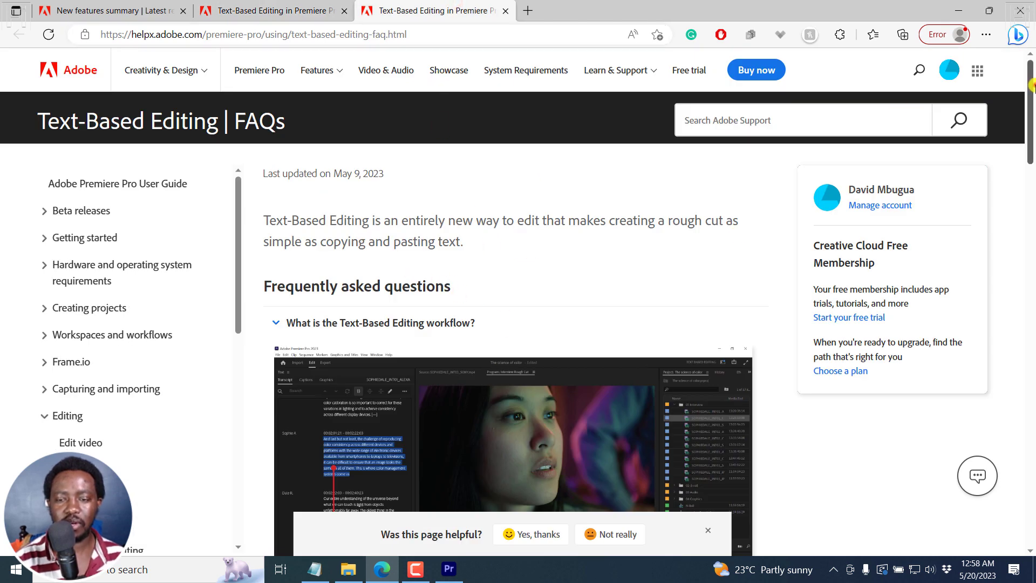
pyautogui.moveTo(1032, 85); pyautogui.dragTo(1031, 193)
pyautogui.click(275, 327)
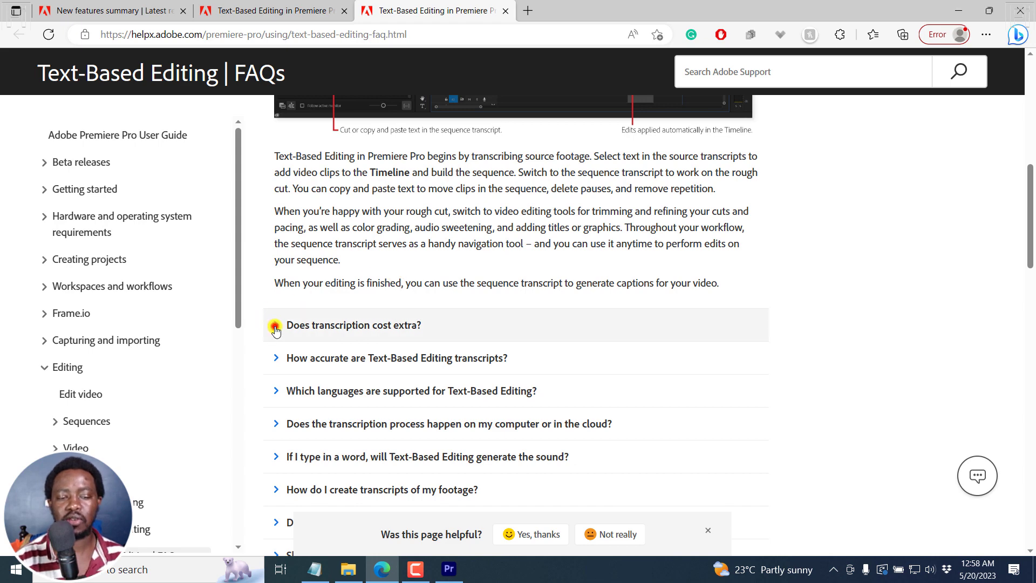
pyautogui.scroll(-8, 275, 326)
pyautogui.moveTo(1031, 279); pyautogui.dragTo(1031, 170)
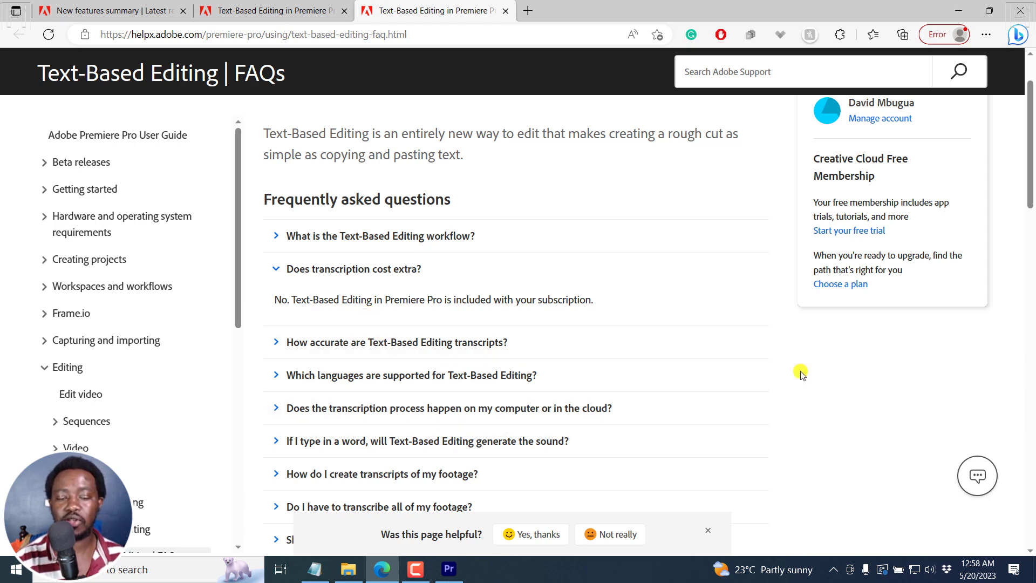
pyautogui.moveTo(1031, 156)
pyautogui.mouseDown()
pyautogui.moveTo(1032, 340)
pyautogui.moveTo(1032, 141)
pyautogui.mouseUp()
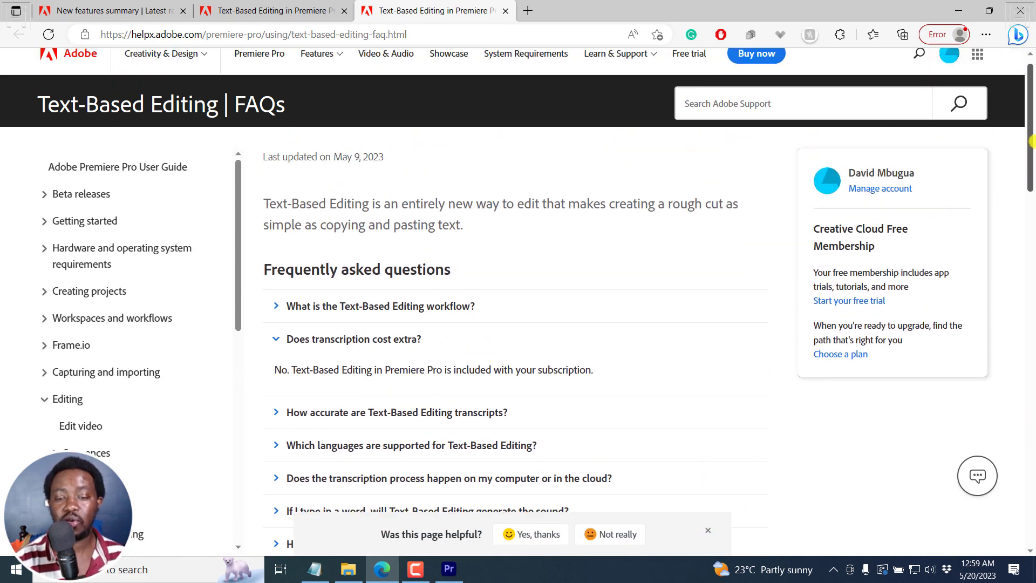
# Switch to Premiere Pro and start a new project named "Text Based Editing Tutorial".
pyautogui.click(453, 577)
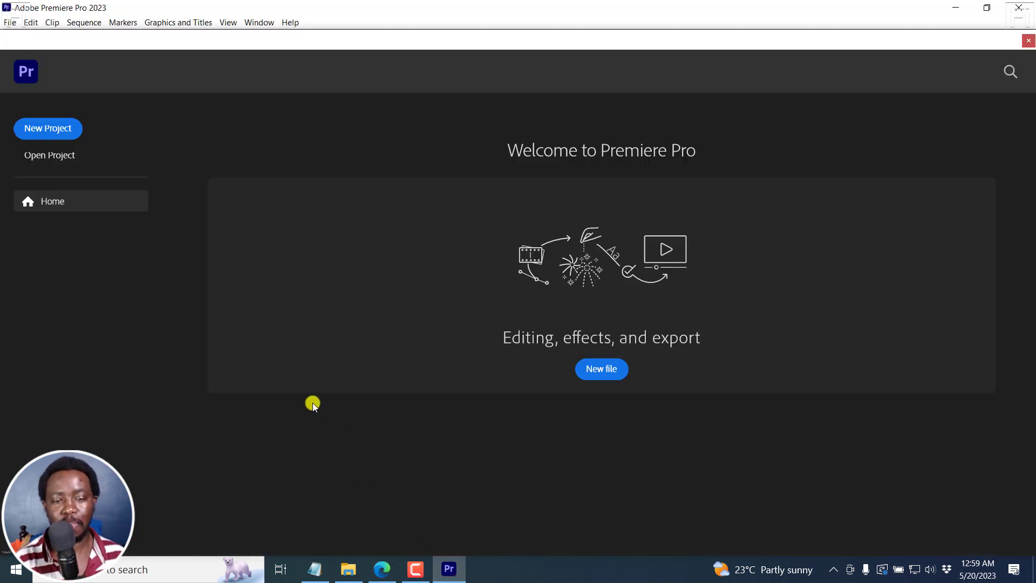
pyautogui.click(52, 129)
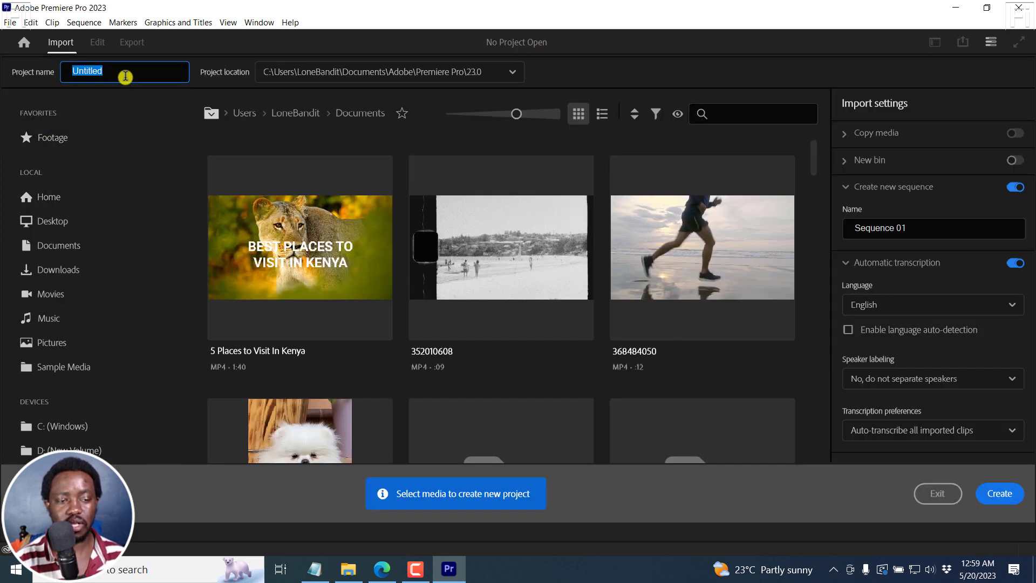
pyautogui.write('Text Ba')
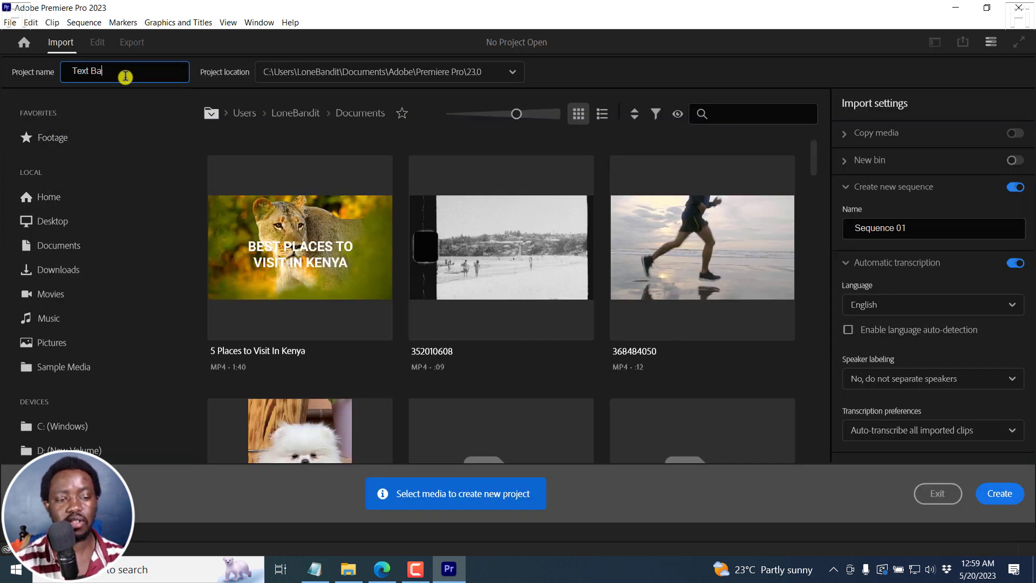
pyautogui.write('sed Edut')
pyautogui.press('BackSpace')
pyautogui.press('BackSpace')
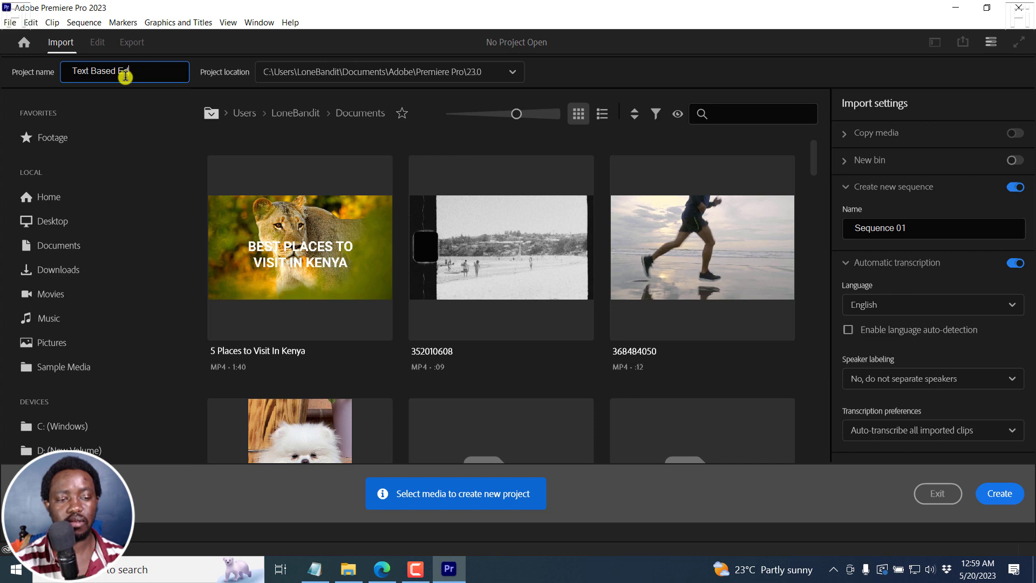
pyautogui.write('iting Tutor')
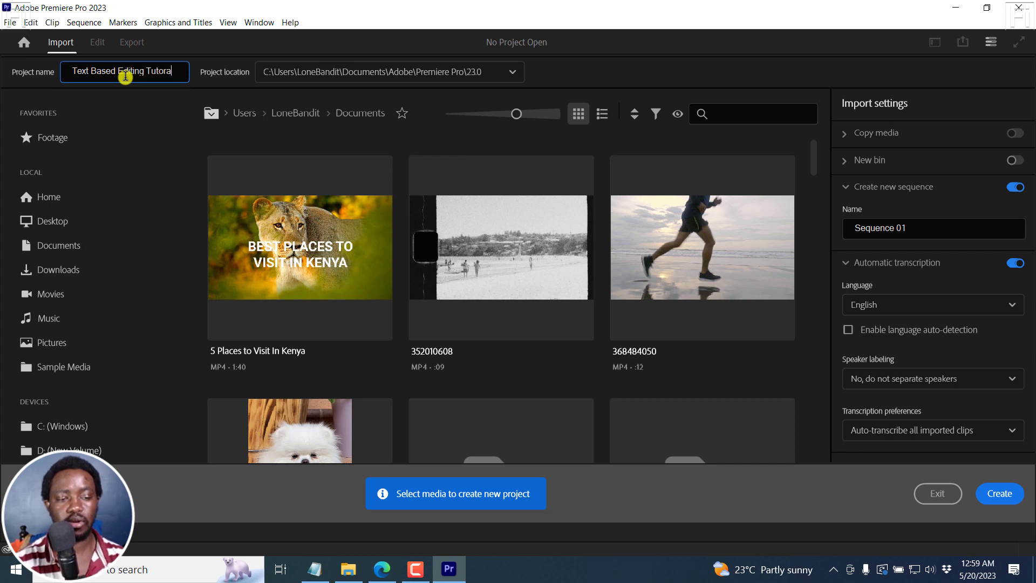
pyautogui.write('ial')
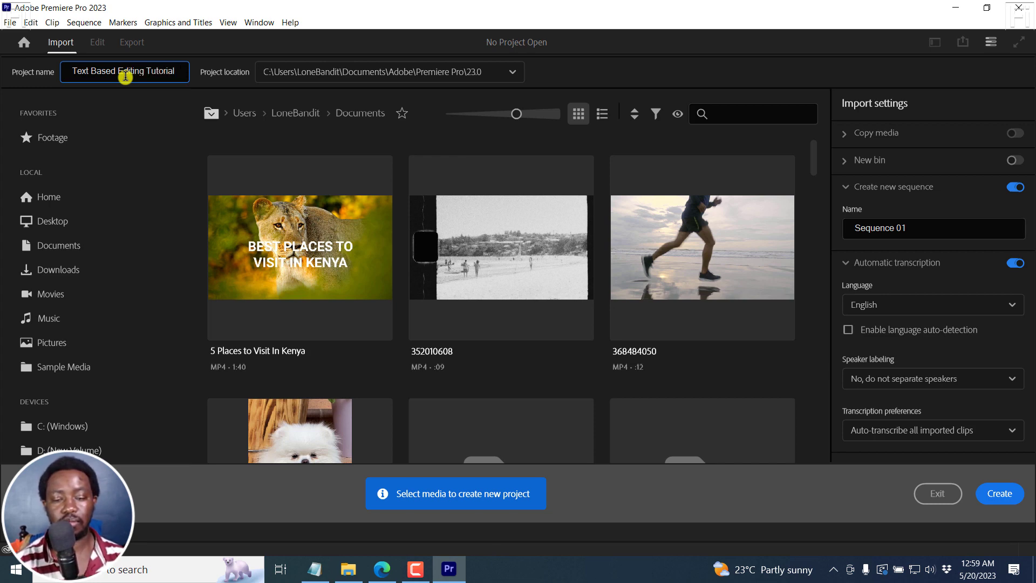
# Enable automatic transcription in the import settings with English as the language and no speaker separation.
pyautogui.click(1012, 264)
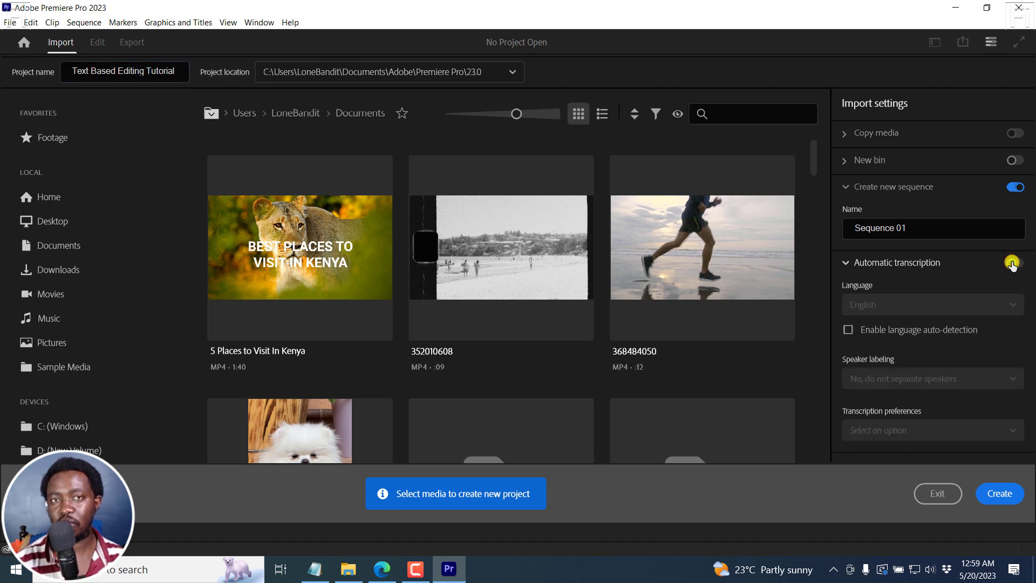
pyautogui.click(1012, 264)
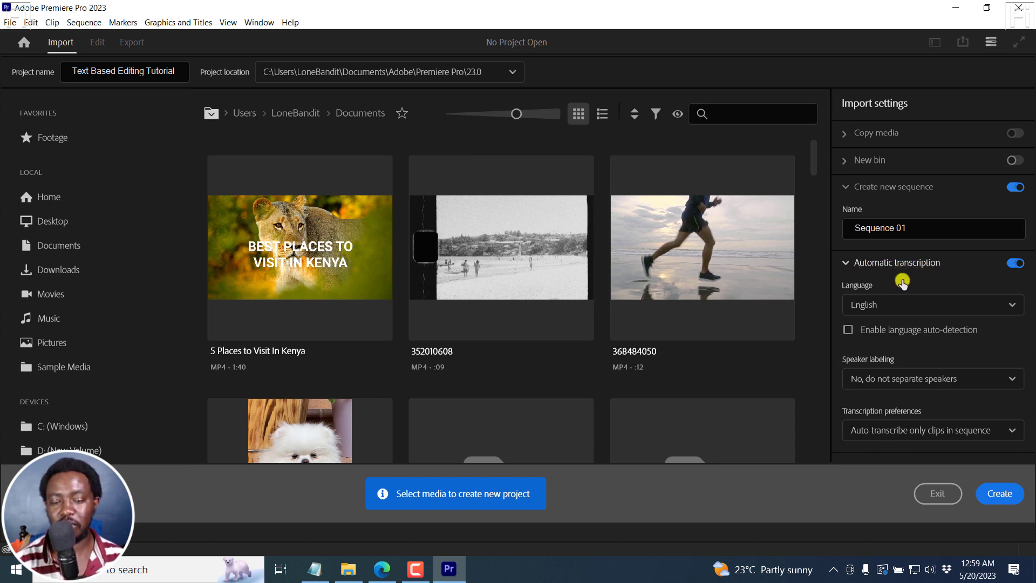
pyautogui.click(1011, 304)
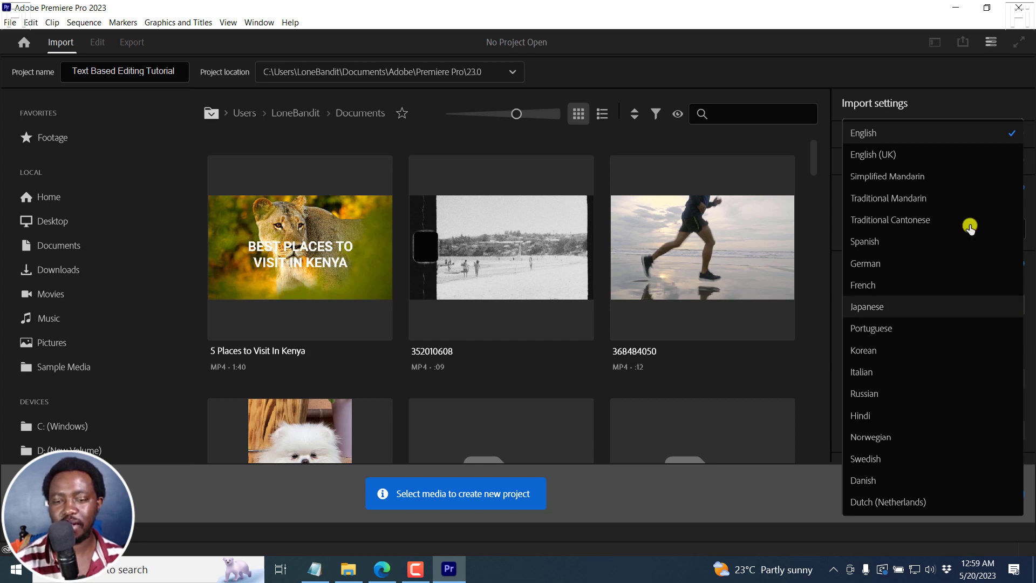
pyautogui.click(884, 135)
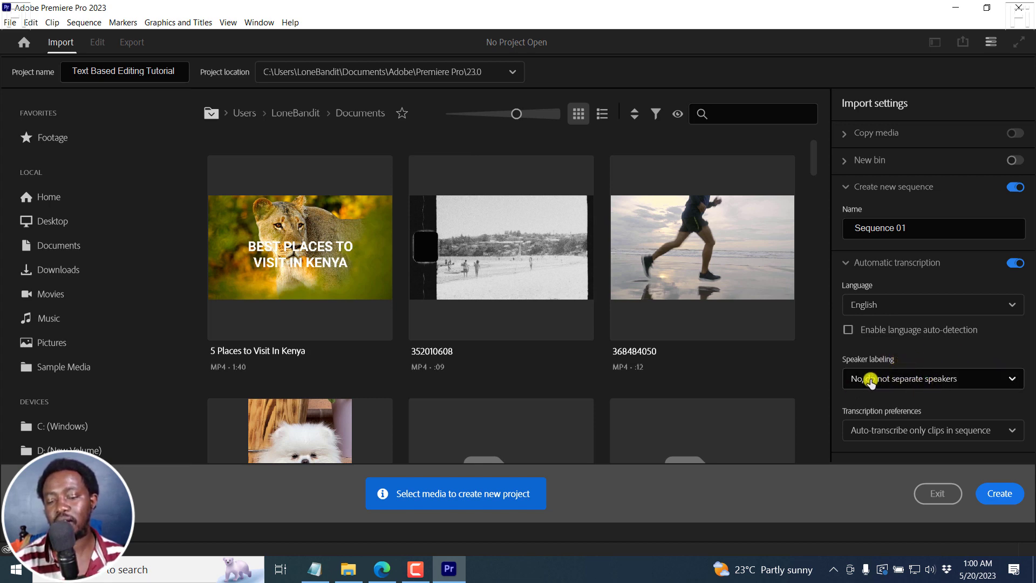
pyautogui.click(1008, 378)
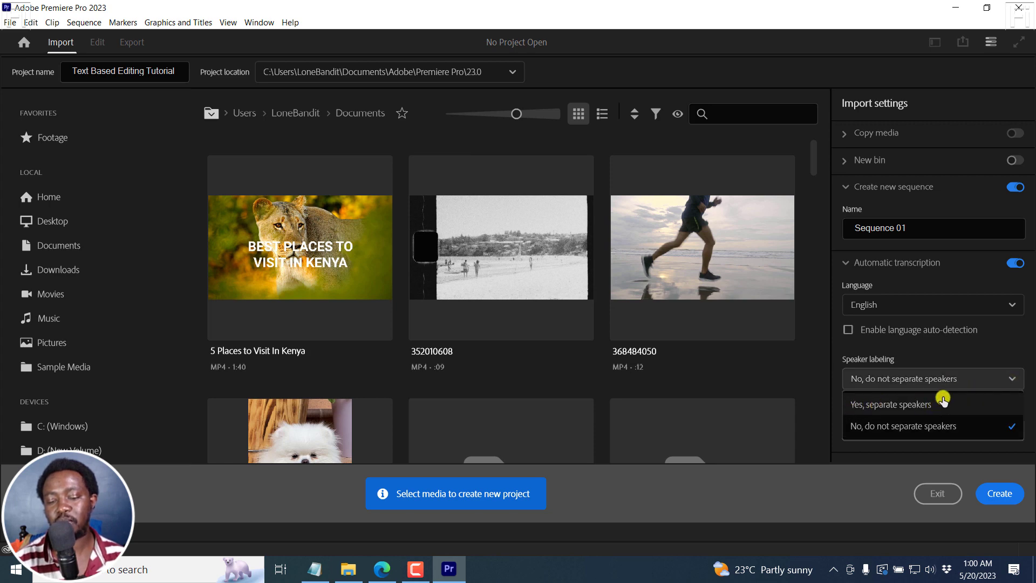
pyautogui.click(982, 351)
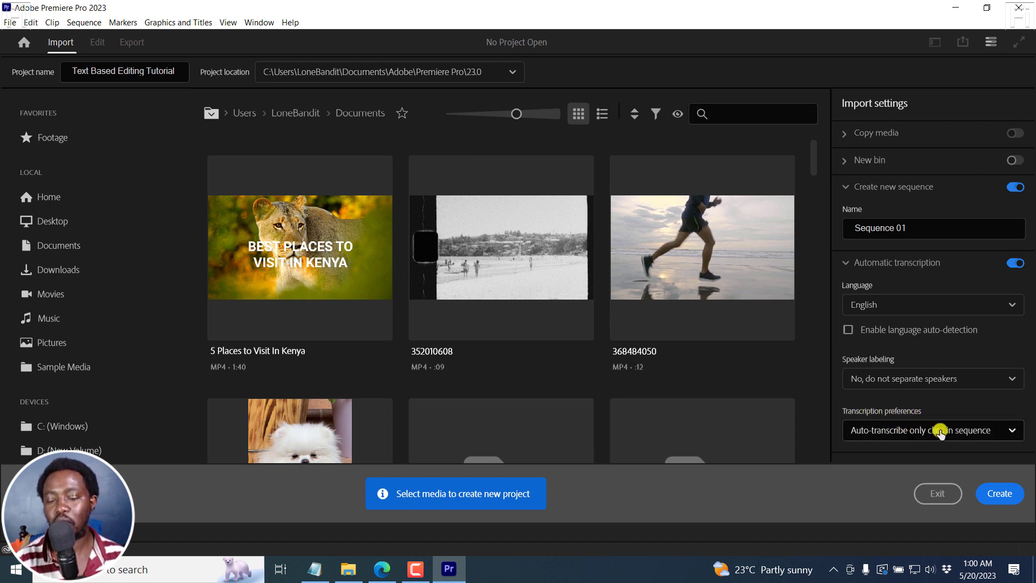
# Set the transcription preference to auto-transcribe all imported clips and create the project.
pyautogui.click(970, 431)
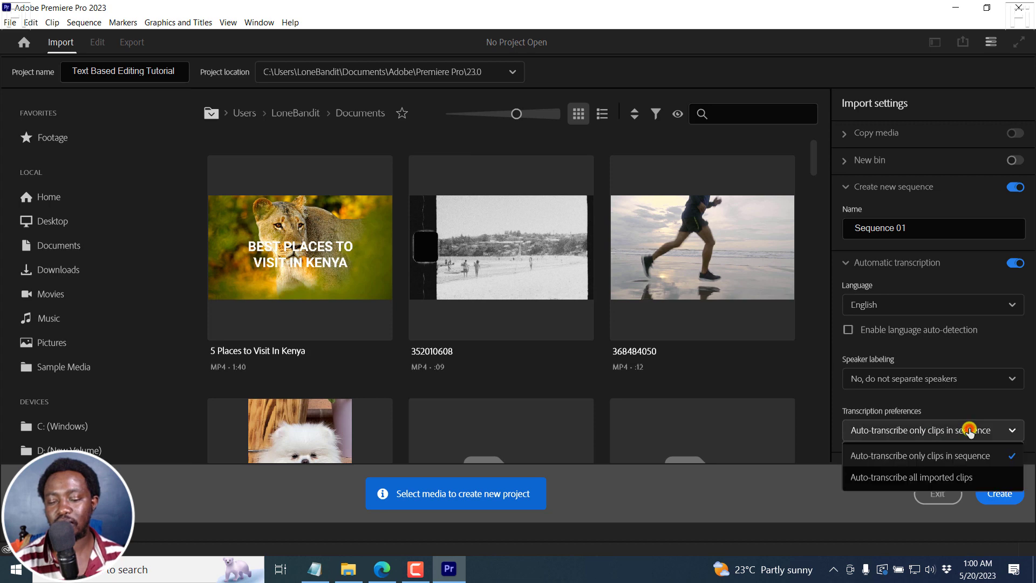
pyautogui.click(883, 478)
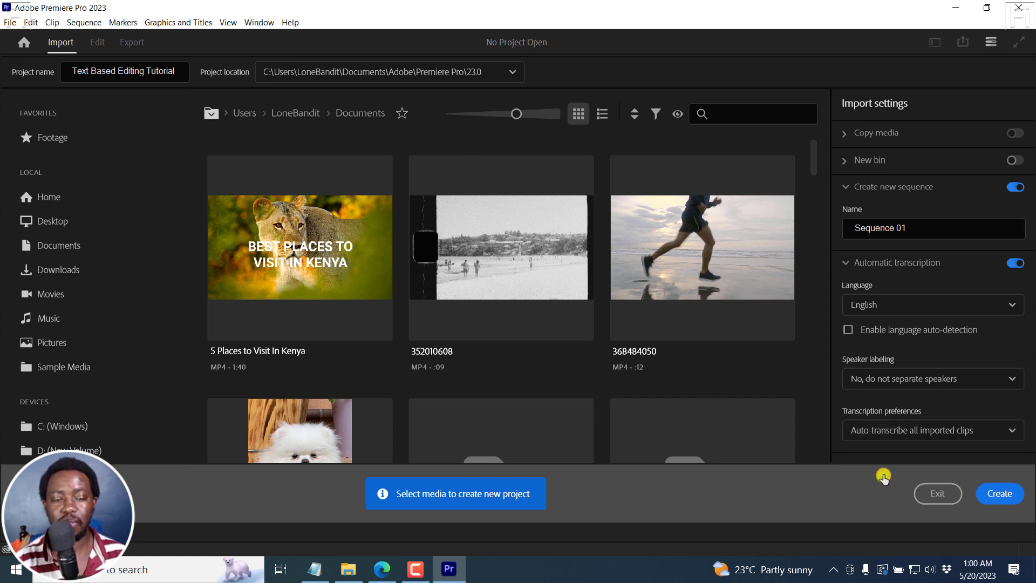
pyautogui.click(1006, 495)
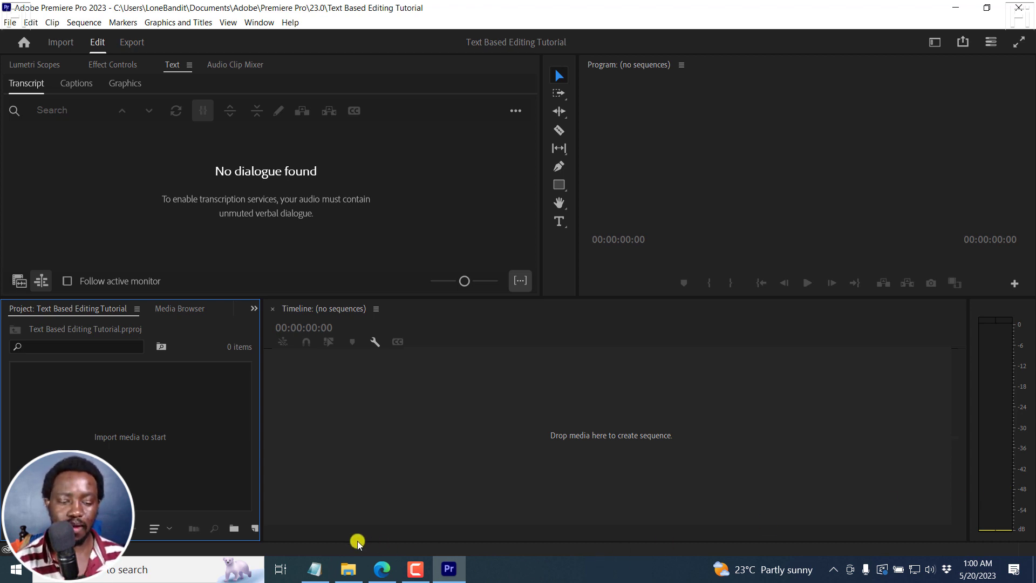
# Import the video clip PXL_20230309_131039070 from File Explorer into the project.
pyautogui.click(348, 569)
pyautogui.moveTo(381, 315); pyautogui.dragTo(121, 436)
pyautogui.click(164, 248)
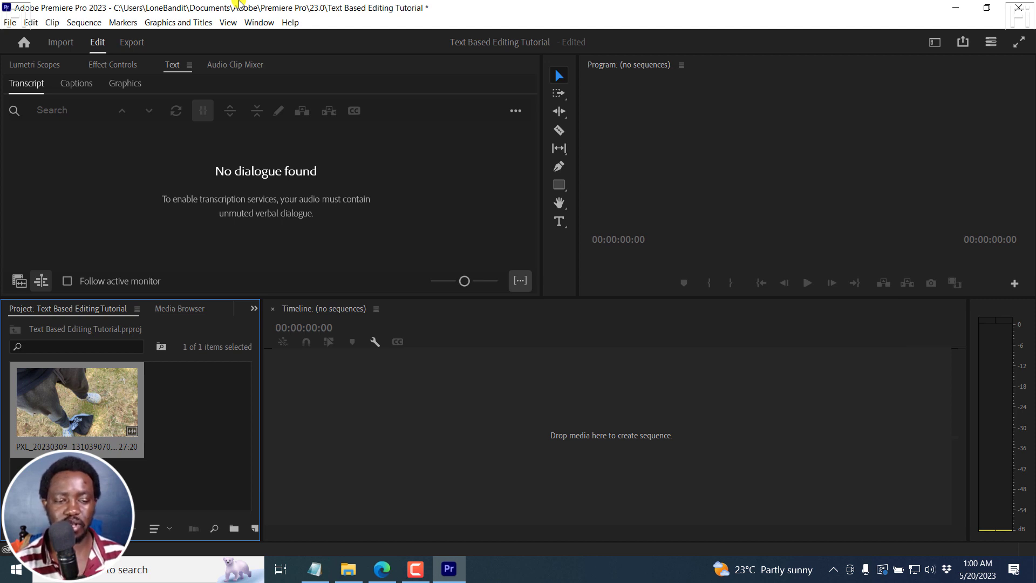
# Create a new sequence named "Sequence 01" with the DSLR 1080p30 preset.
pyautogui.click(30, 22)
pyautogui.click(9, 22)
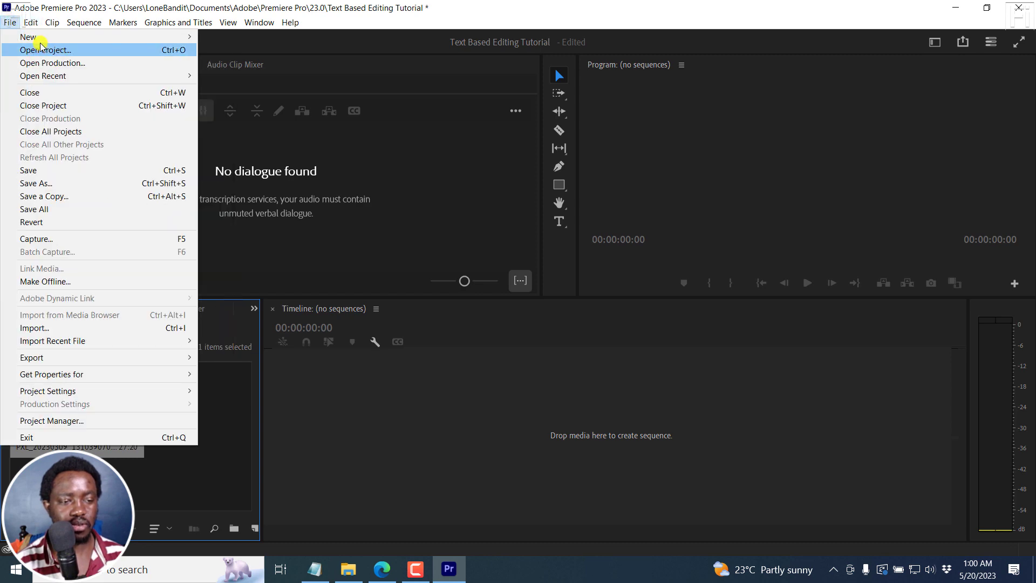
pyautogui.moveTo(37, 36)
pyautogui.click(267, 62)
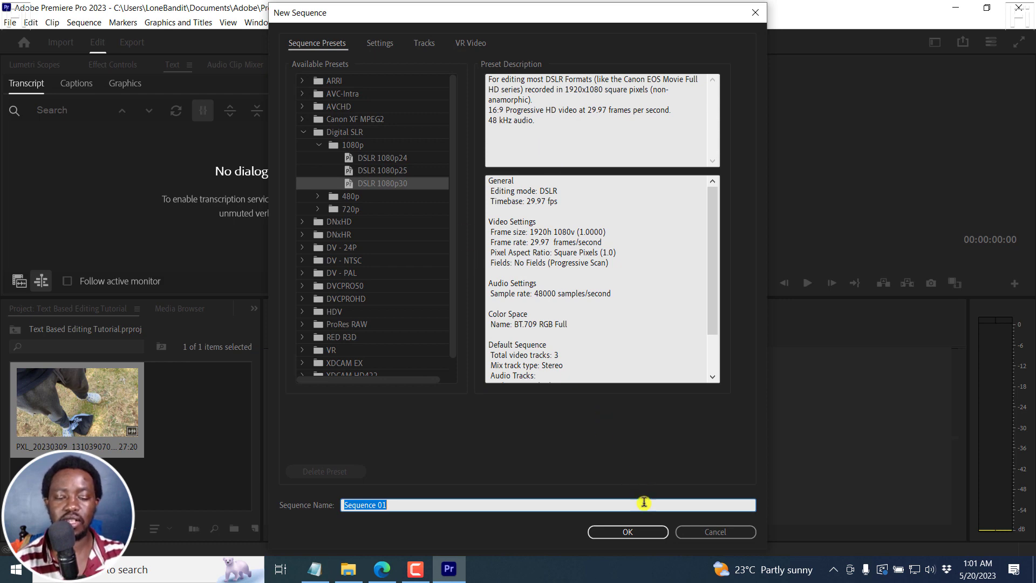
pyautogui.click(628, 533)
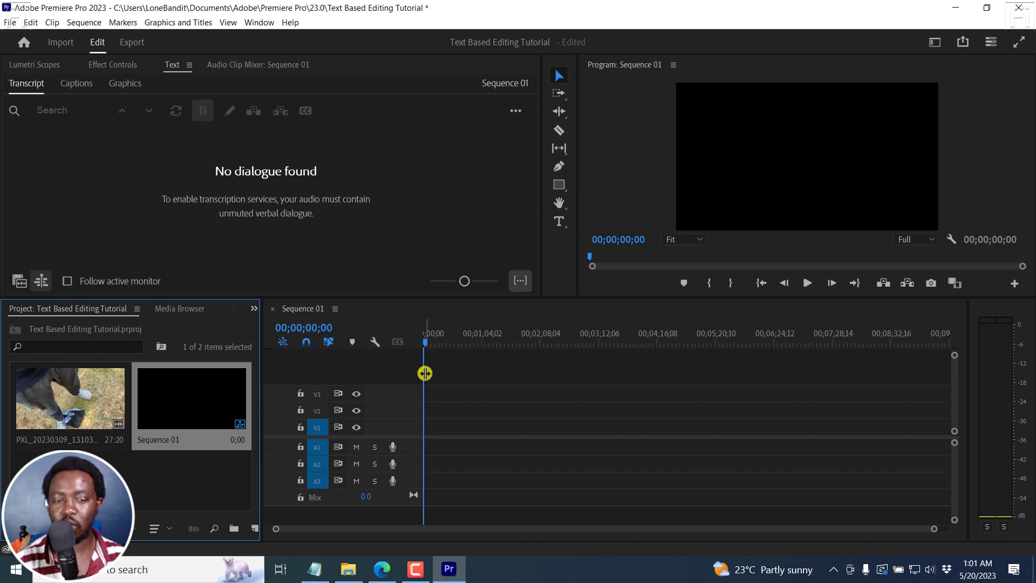
# Change the workspace to Text-Based Editing.
pyautogui.click(261, 23)
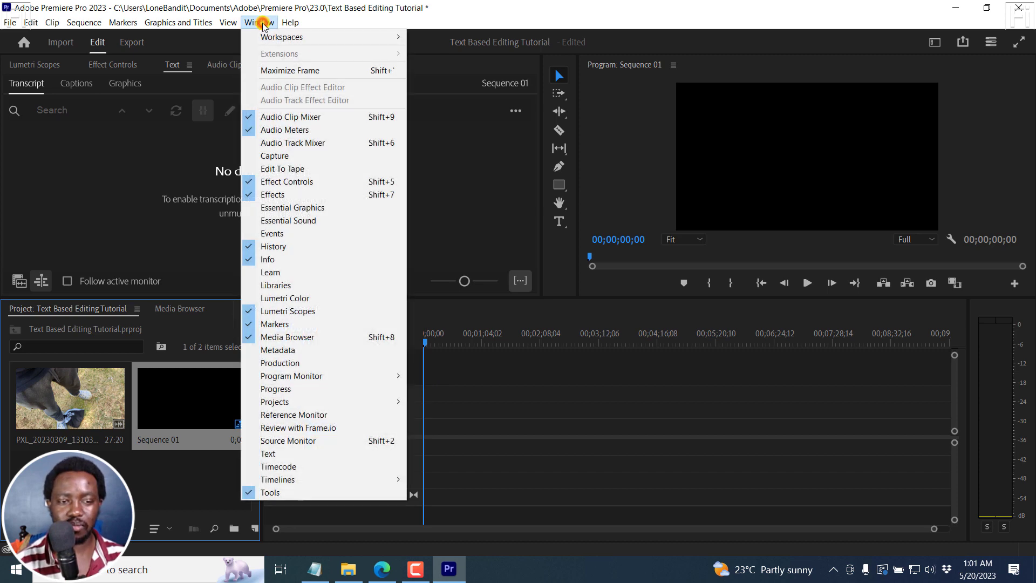
pyautogui.moveTo(273, 38)
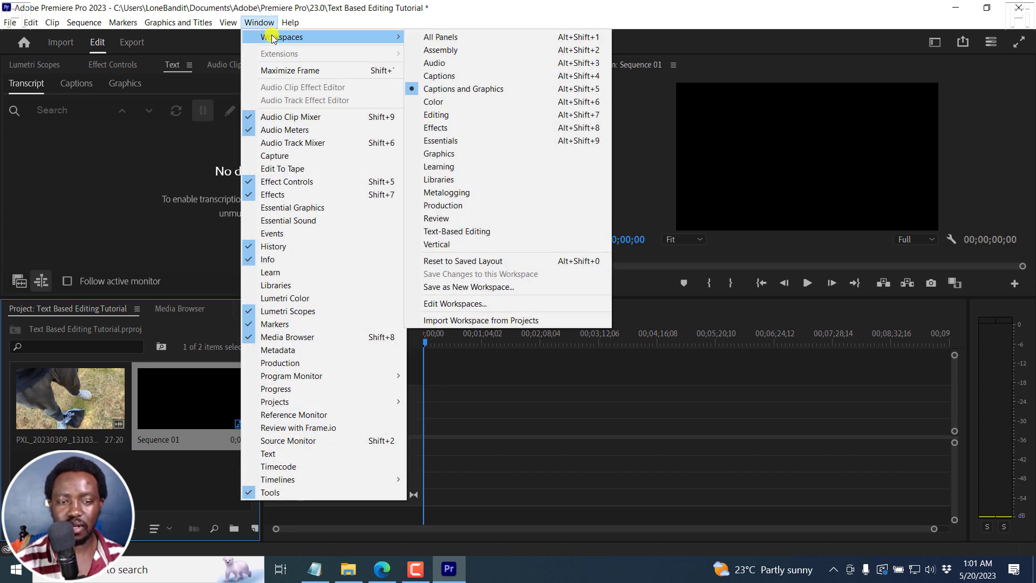
pyautogui.click(464, 231)
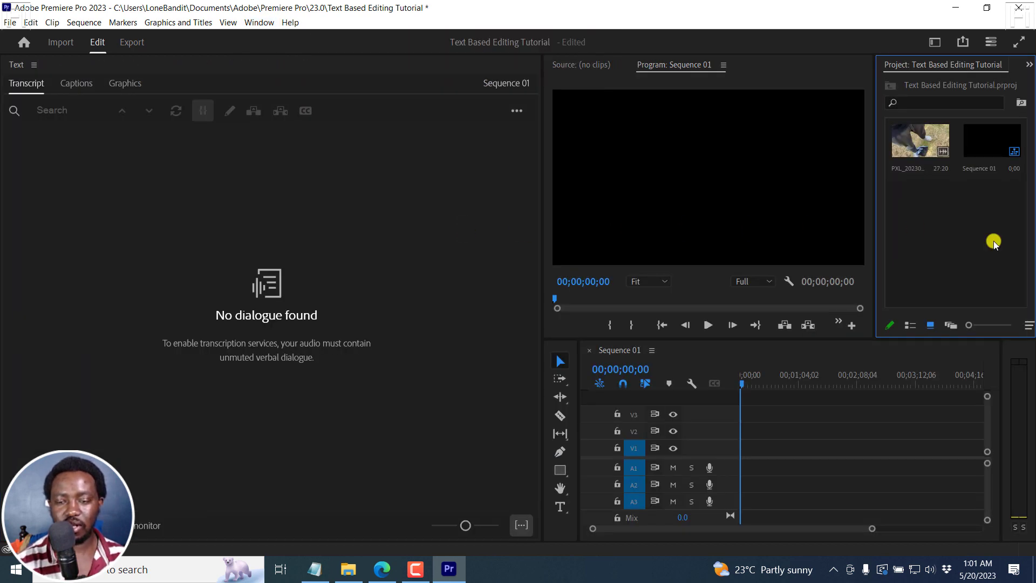
# Load the imported clip with its source transcript and play it from the transcript's first word.
pyautogui.doubleClick(921, 142)
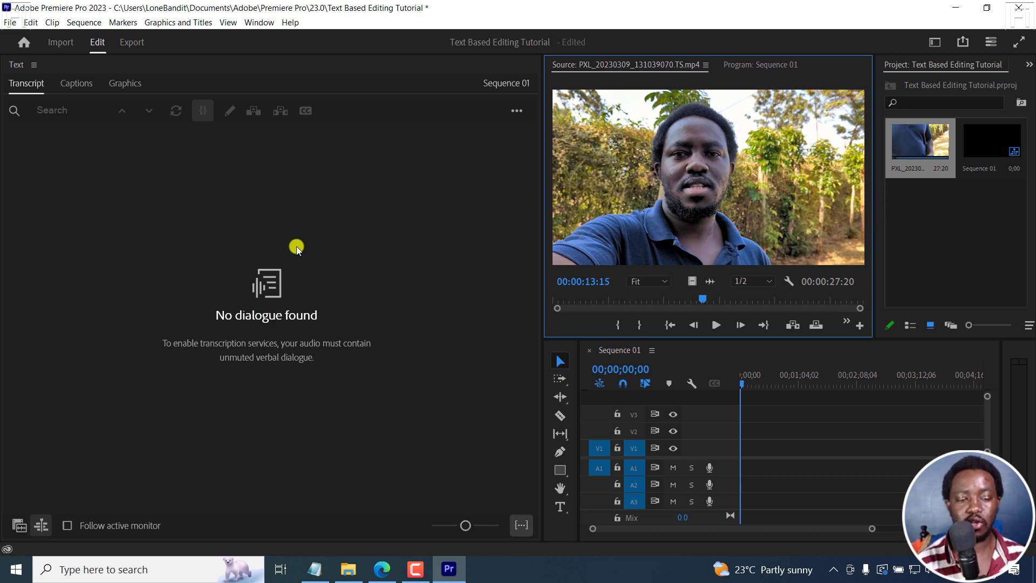
pyautogui.click(17, 525)
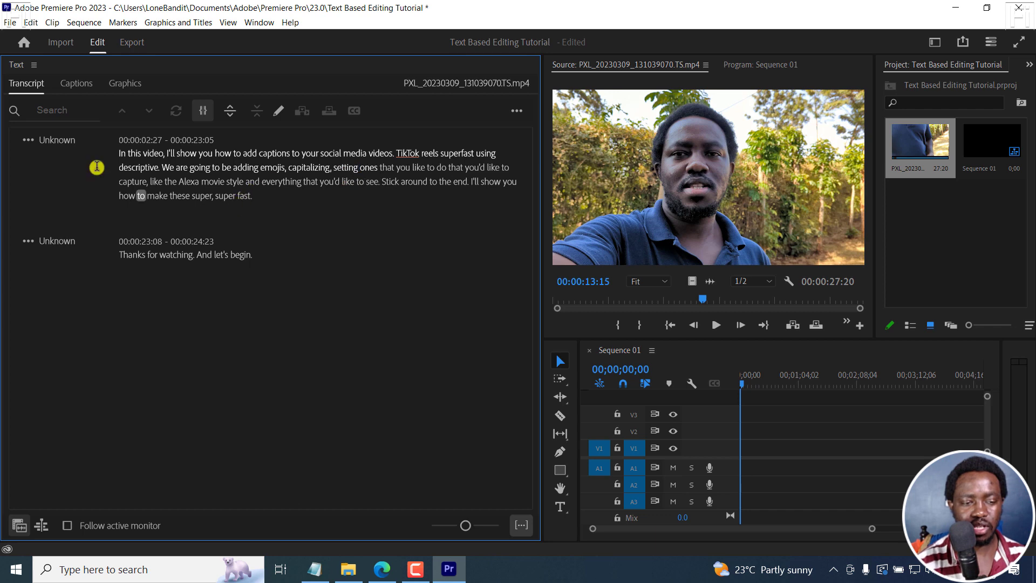
pyautogui.click(119, 150)
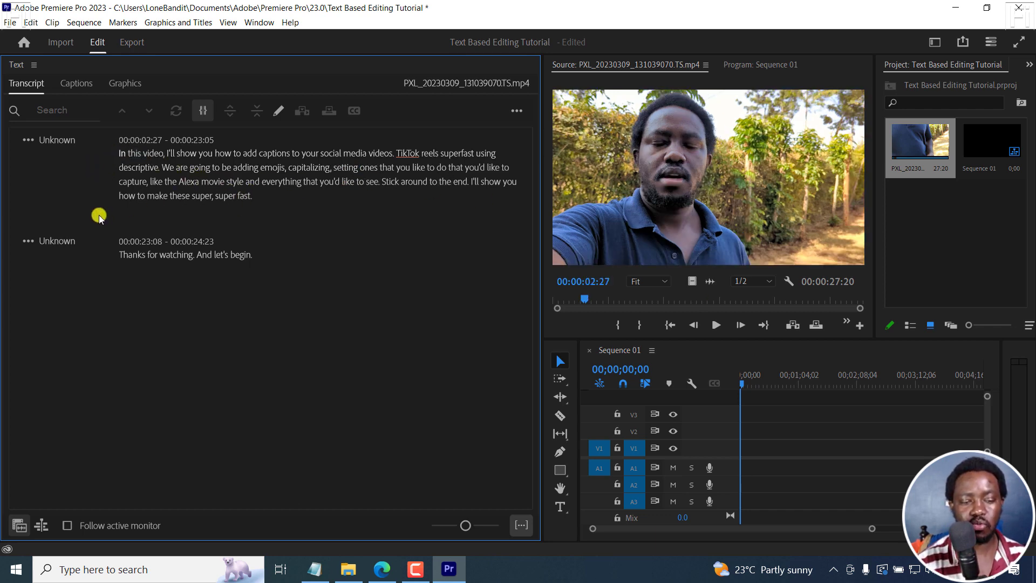
pyautogui.click(716, 325)
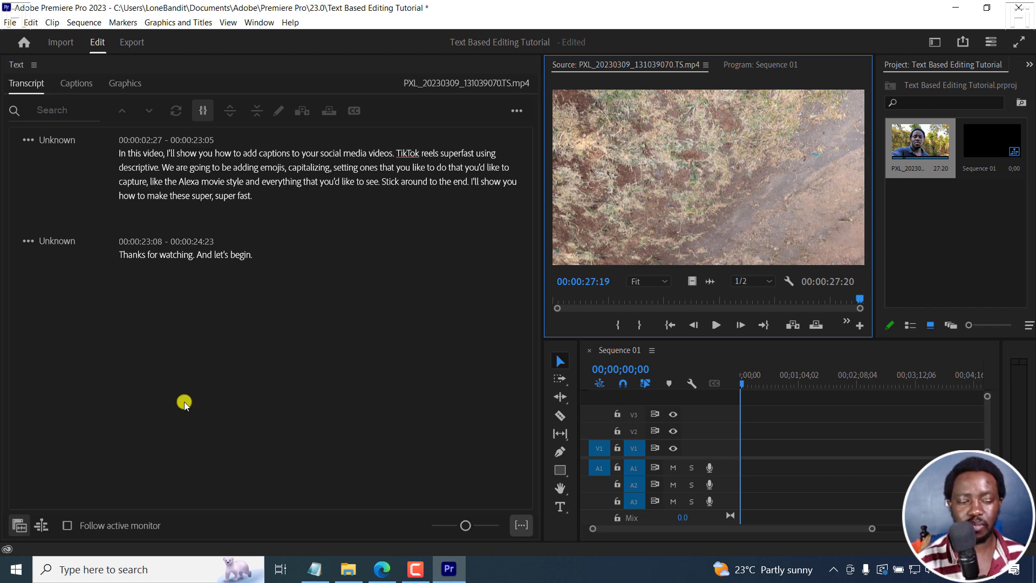
# Compare the sequence and source transcript views, and examine the transcript's export, import, pause and spell-check options.
pyautogui.click(43, 526)
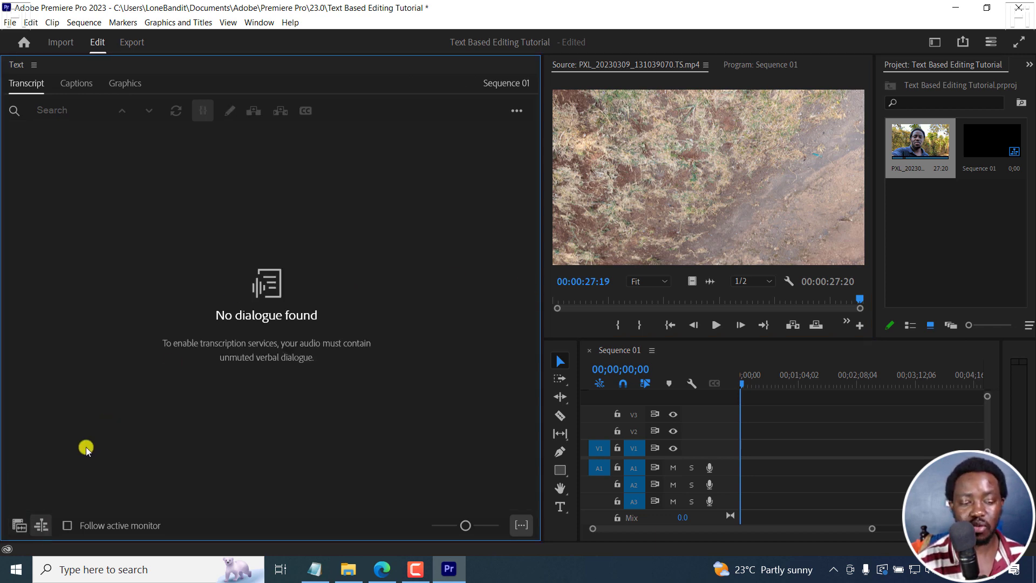
pyautogui.click(19, 526)
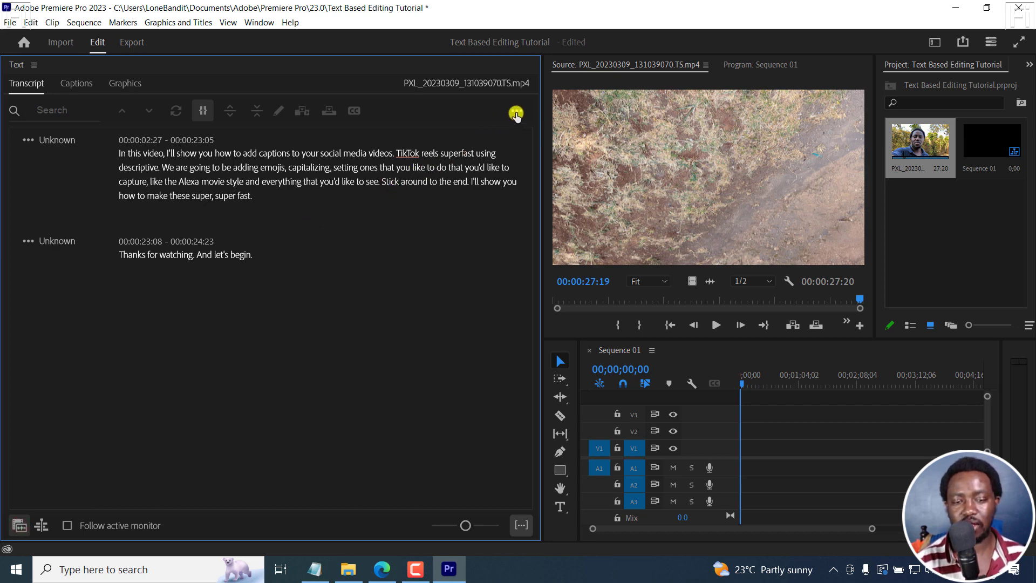
pyautogui.click(515, 111)
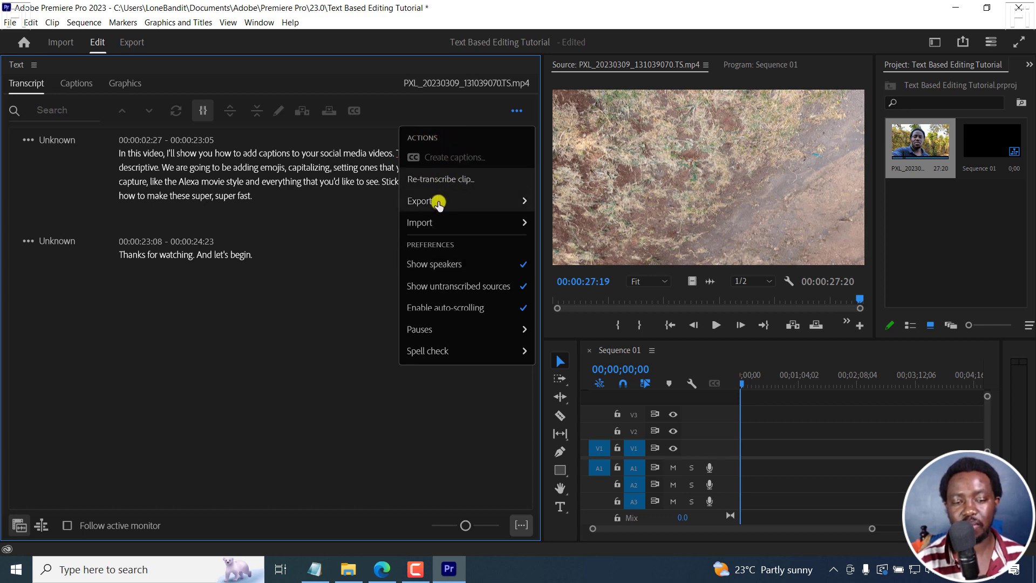
pyautogui.moveTo(429, 204)
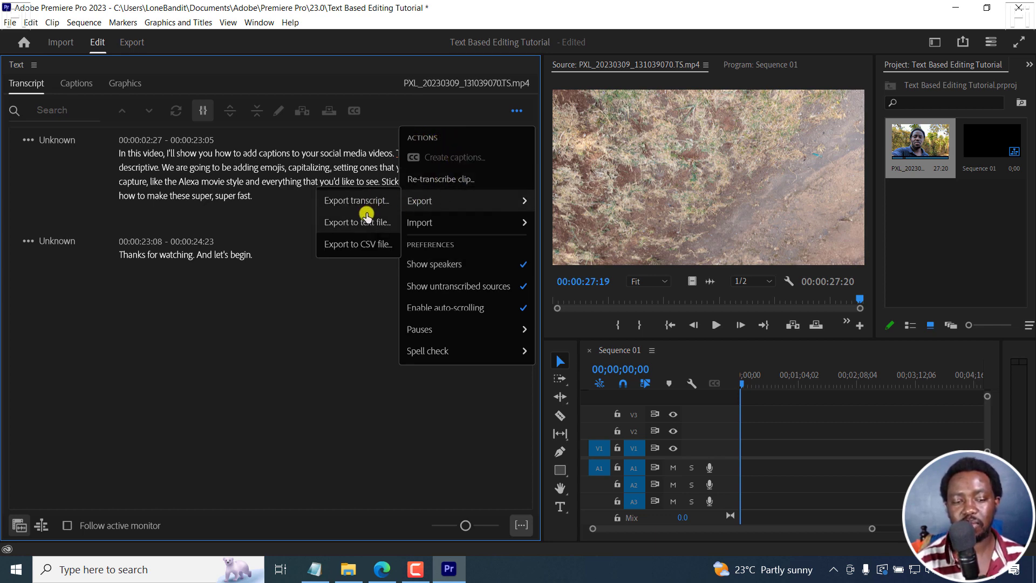
pyautogui.moveTo(489, 216)
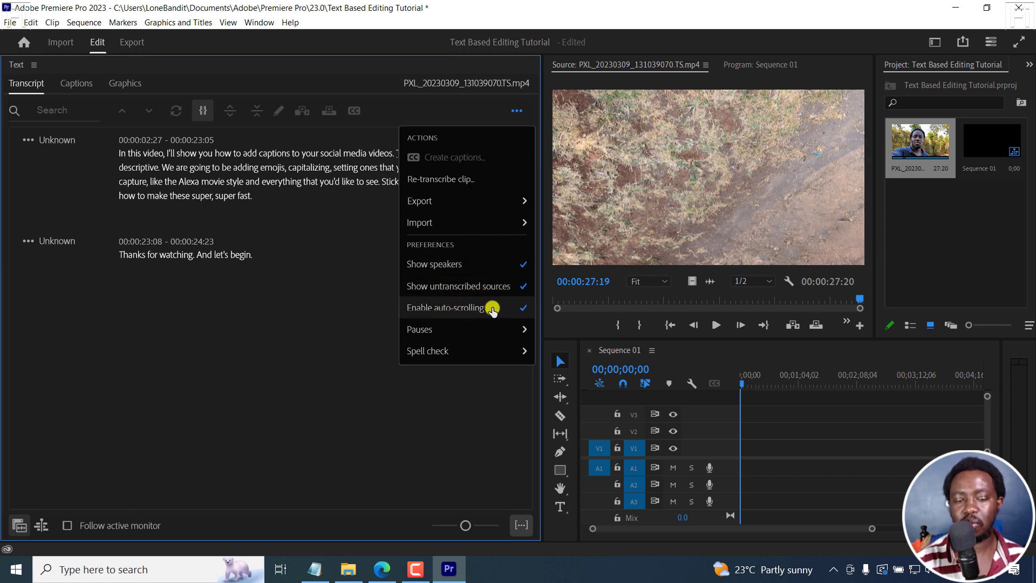
pyautogui.moveTo(432, 330)
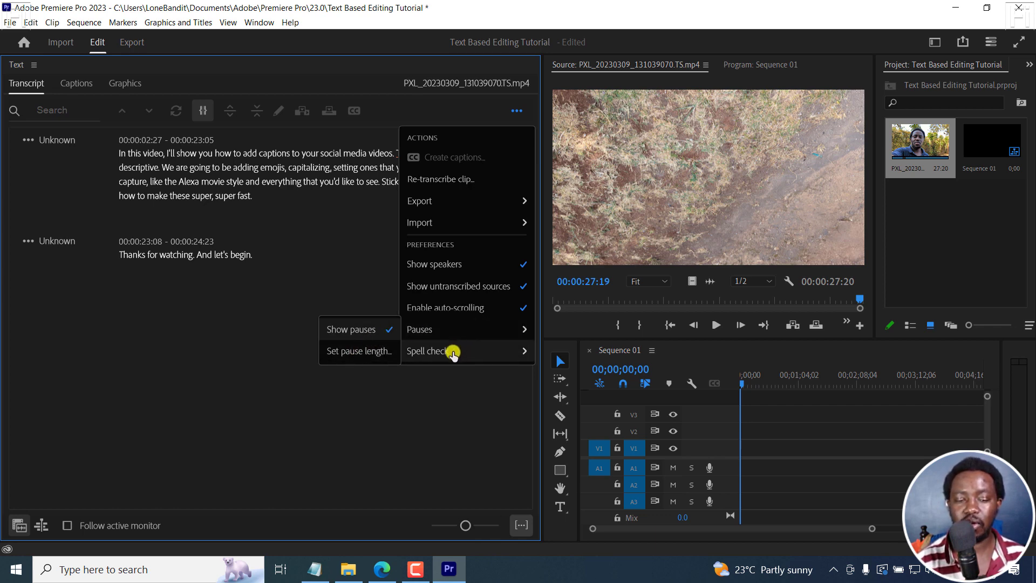
pyautogui.moveTo(446, 354)
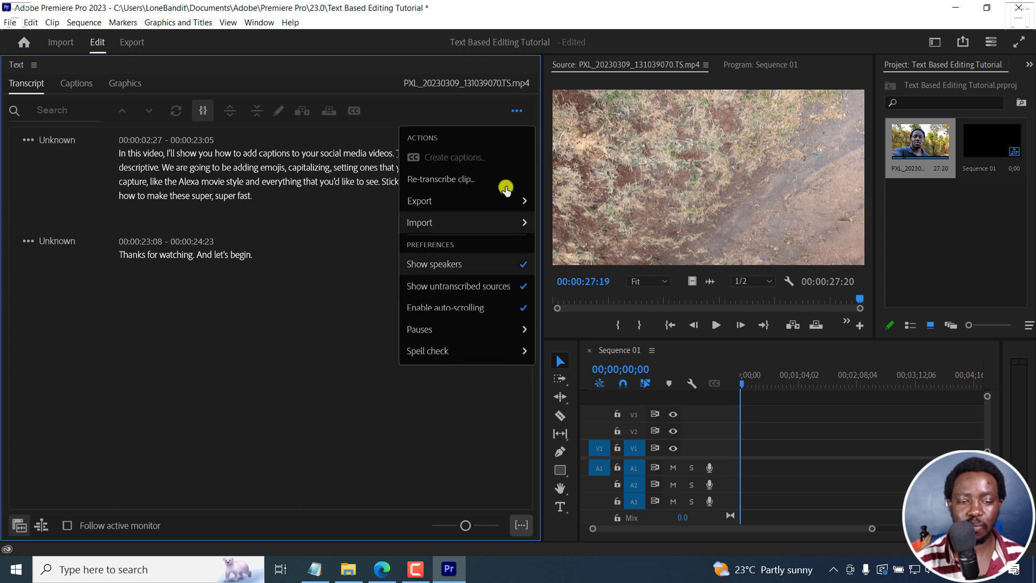
pyautogui.click(483, 112)
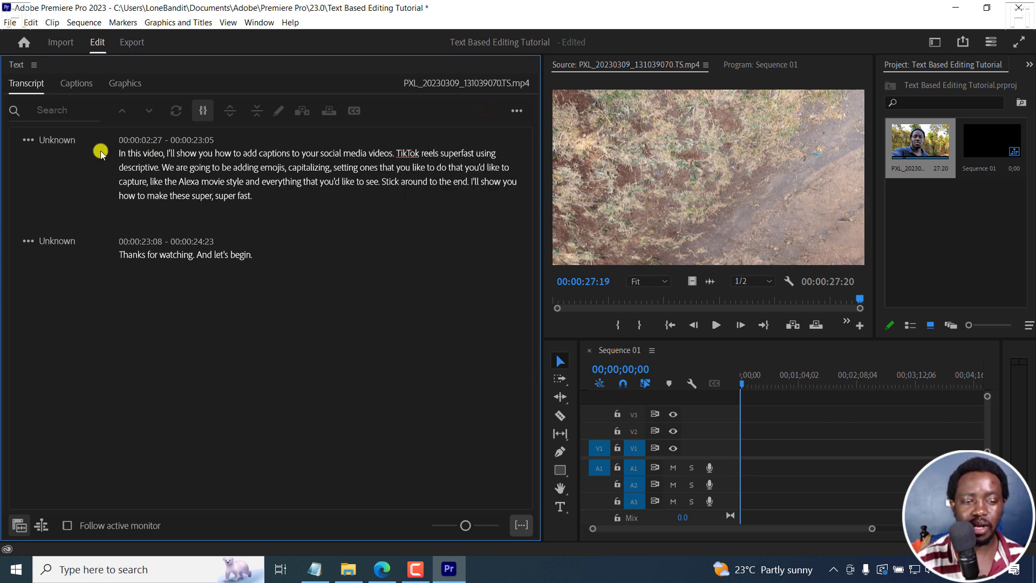
pyautogui.moveTo(114, 152); pyautogui.dragTo(265, 266)
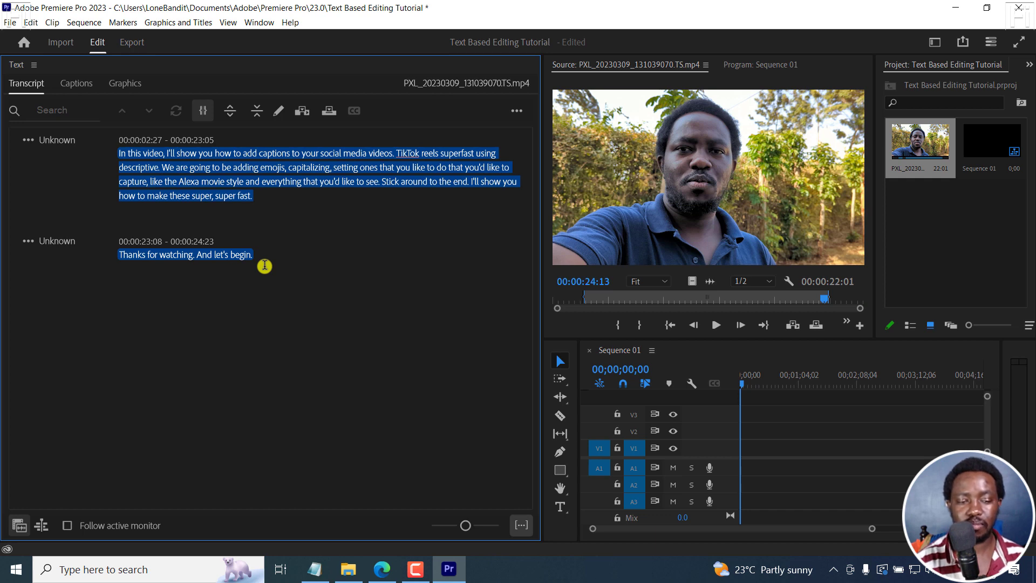
pyautogui.rightClick(205, 163)
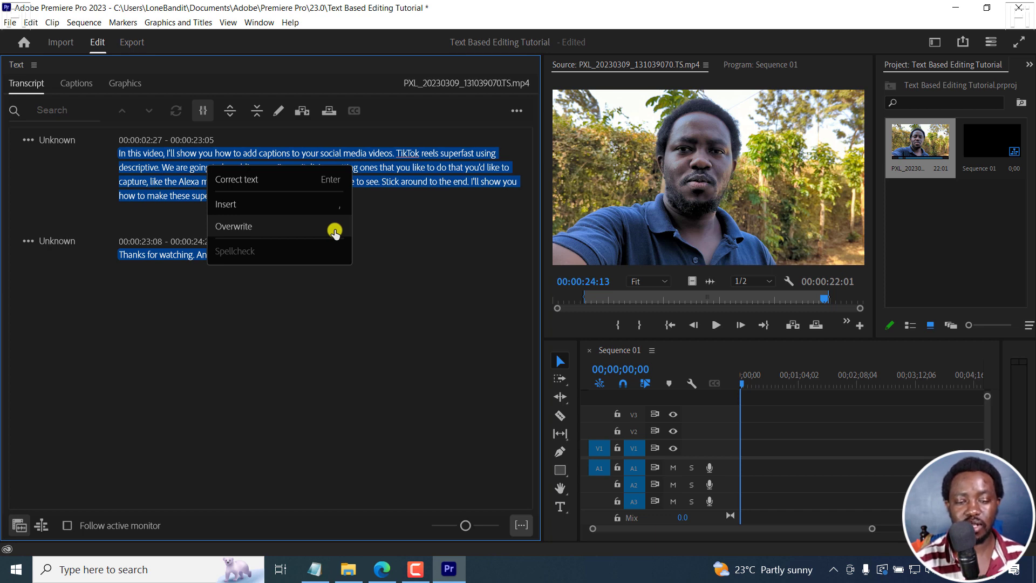
pyautogui.click(156, 167)
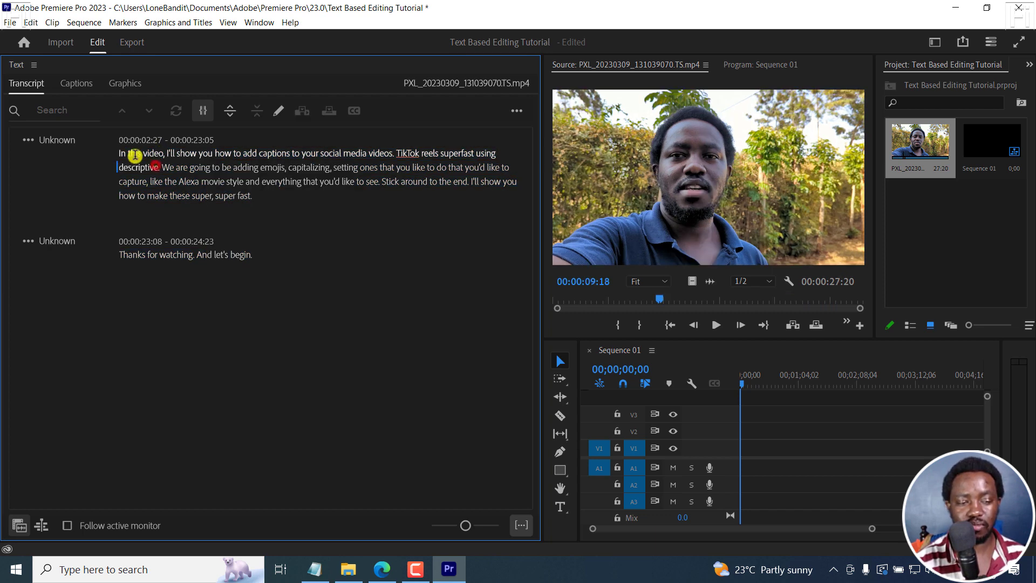
# Select the clip's entire source transcript and place that range at the start of track V1 in Sequence 01, keeping the existing sequence settings.
pyautogui.moveTo(122, 155); pyautogui.dragTo(251, 258)
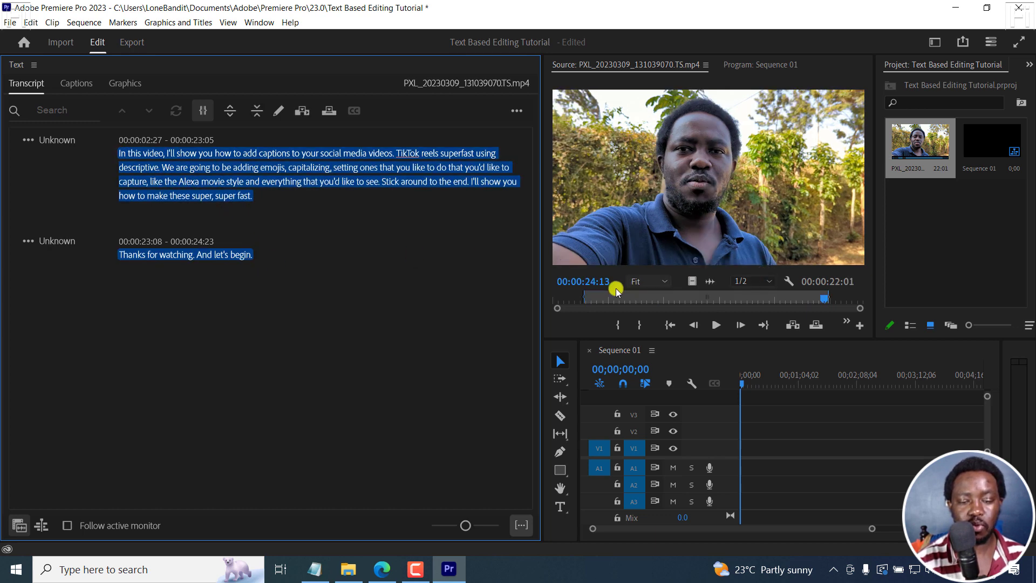
pyautogui.moveTo(591, 294); pyautogui.dragTo(805, 294)
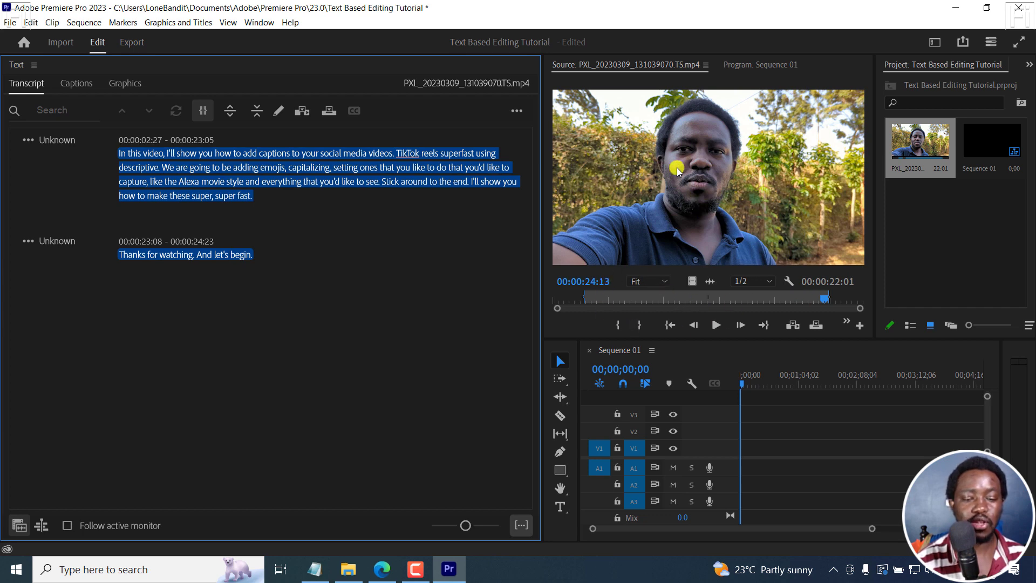
pyautogui.moveTo(662, 164); pyautogui.dragTo(746, 455)
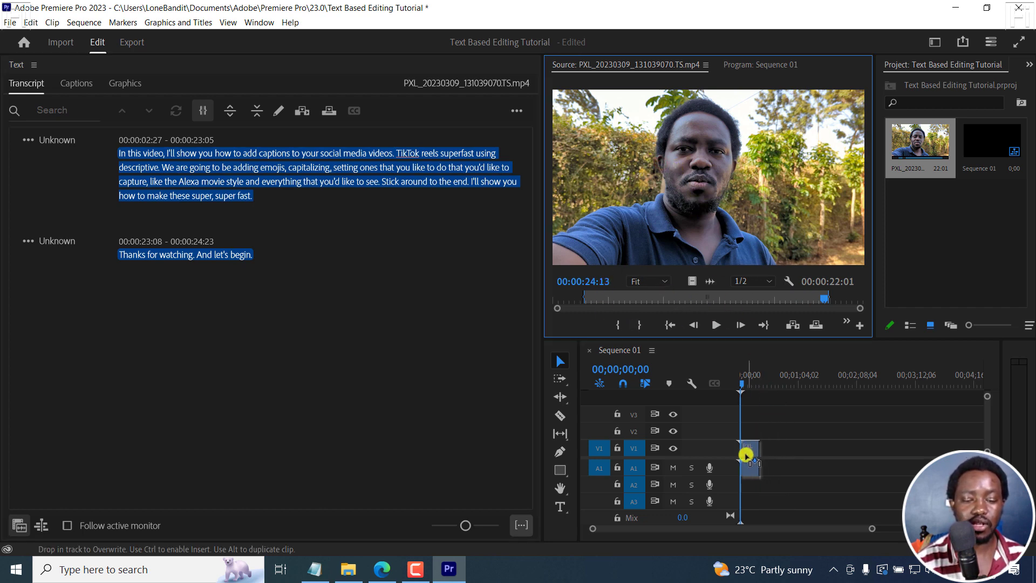
pyautogui.moveTo(744, 455); pyautogui.dragTo(743, 452)
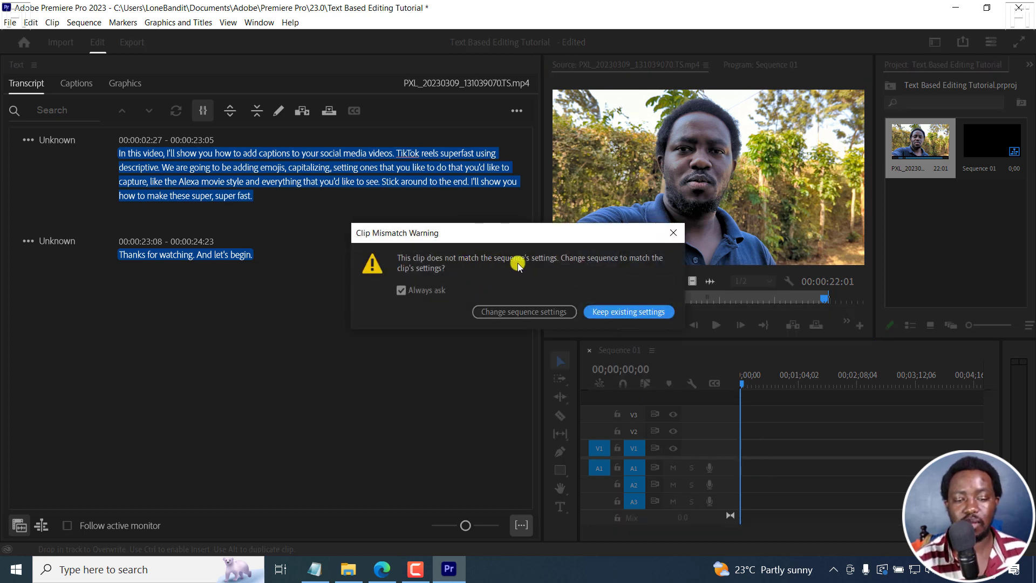
pyautogui.click(615, 312)
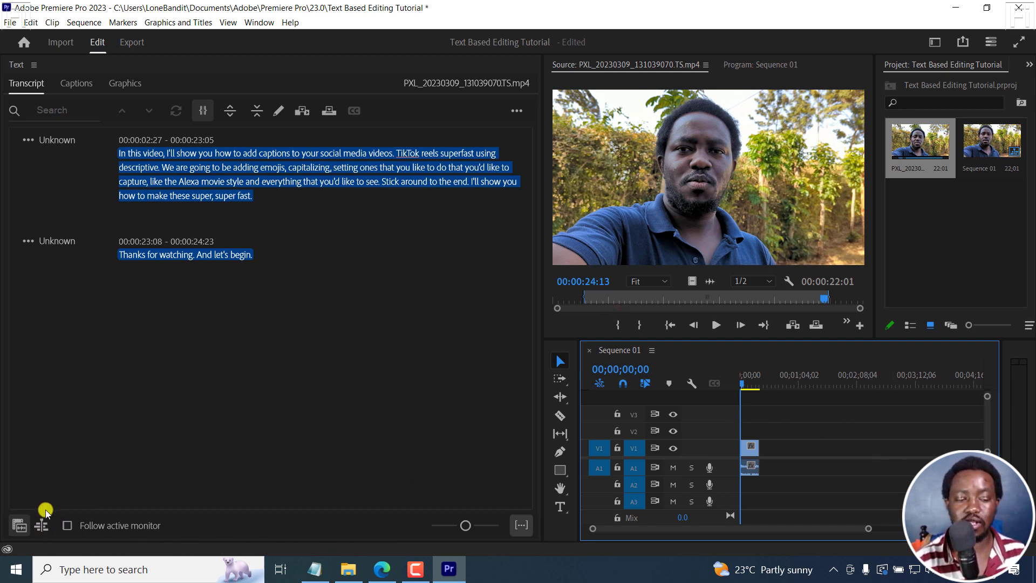
# Display the transcript of Sequence 01 and correct its first paragraph to read "social media videos, TikToks, reels superfast using Descript.".
pyautogui.click(42, 525)
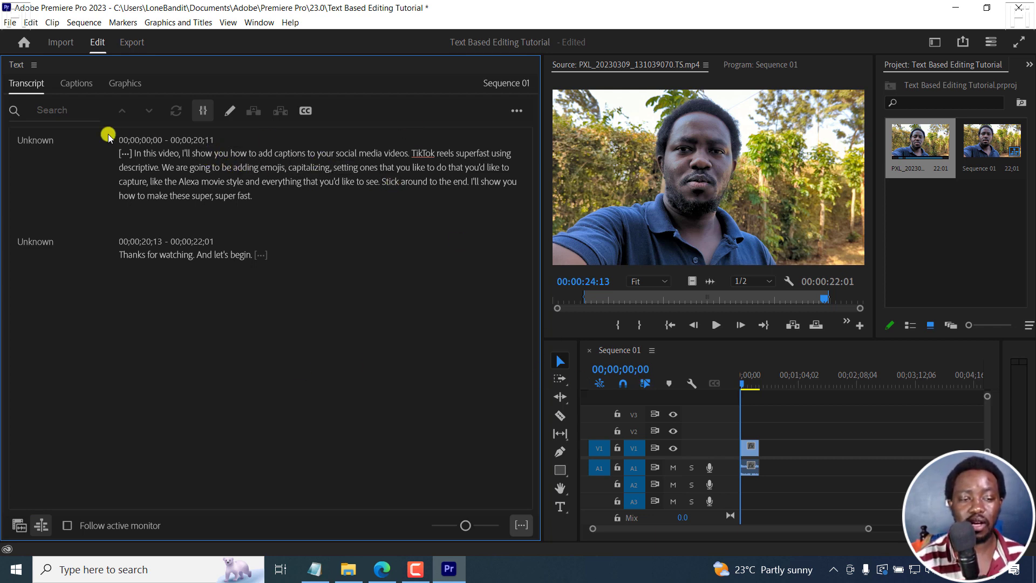
pyautogui.click(131, 154)
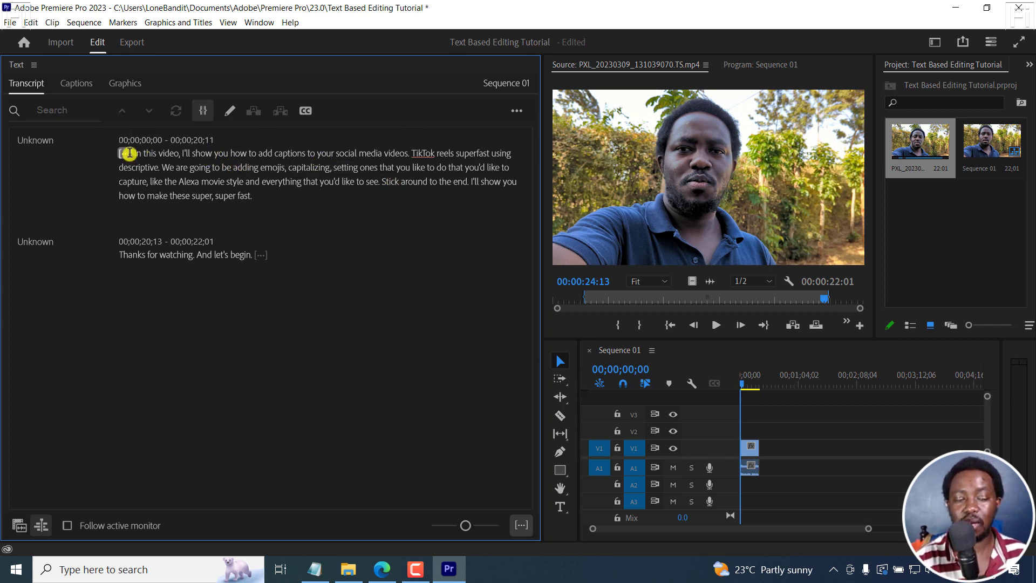
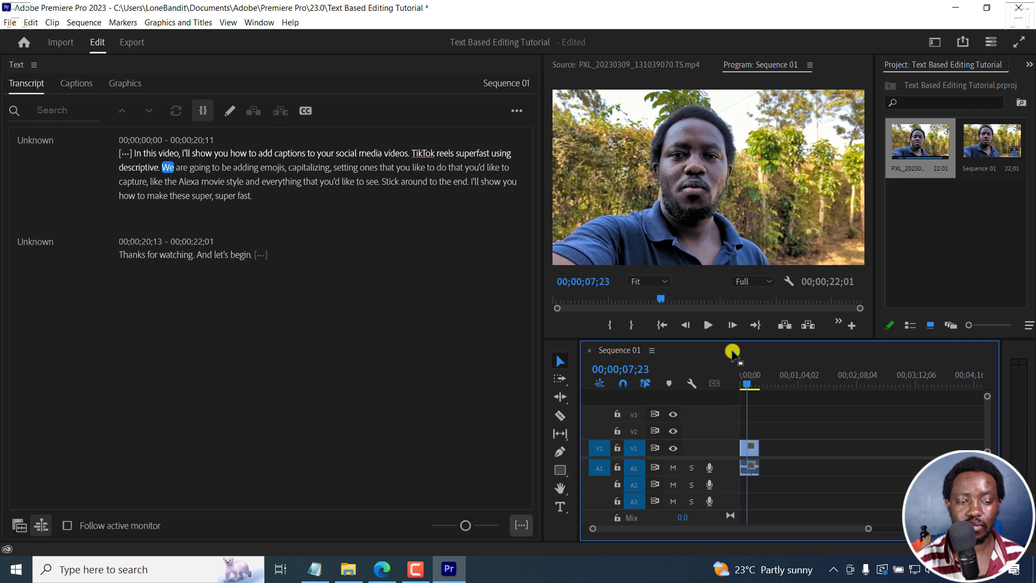
pyautogui.click(256, 156)
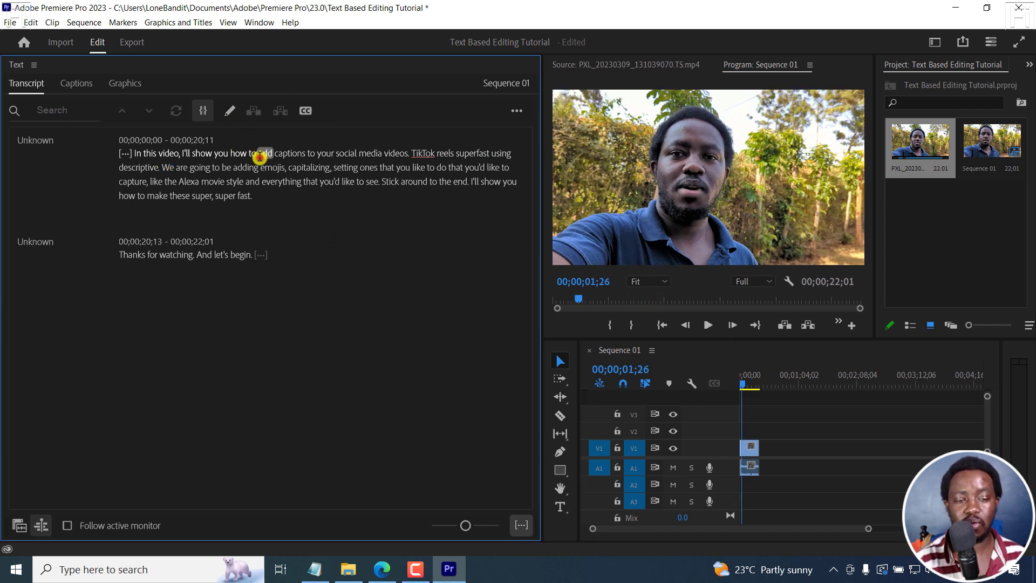
pyautogui.click(230, 110)
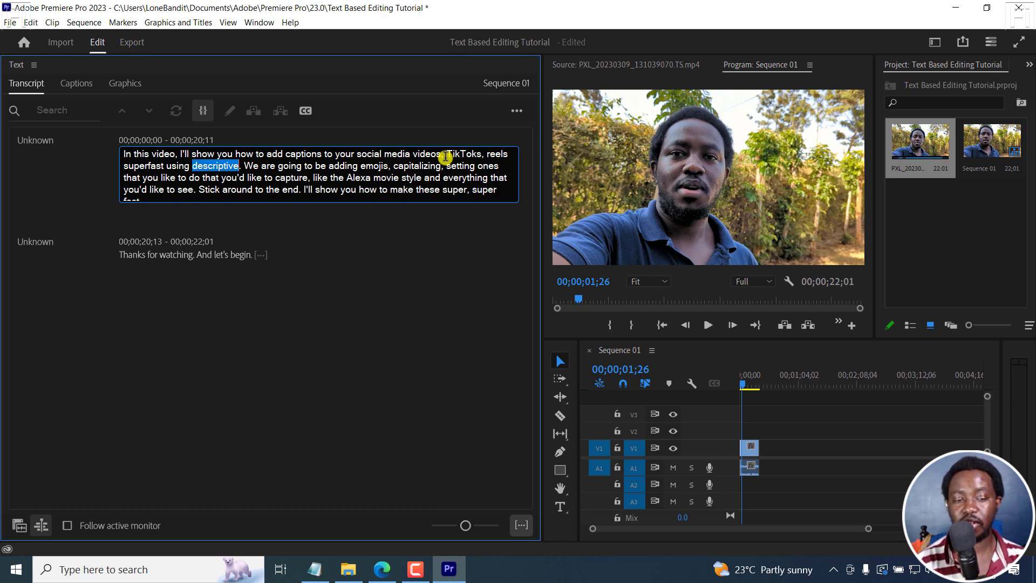
pyautogui.write('Desc')
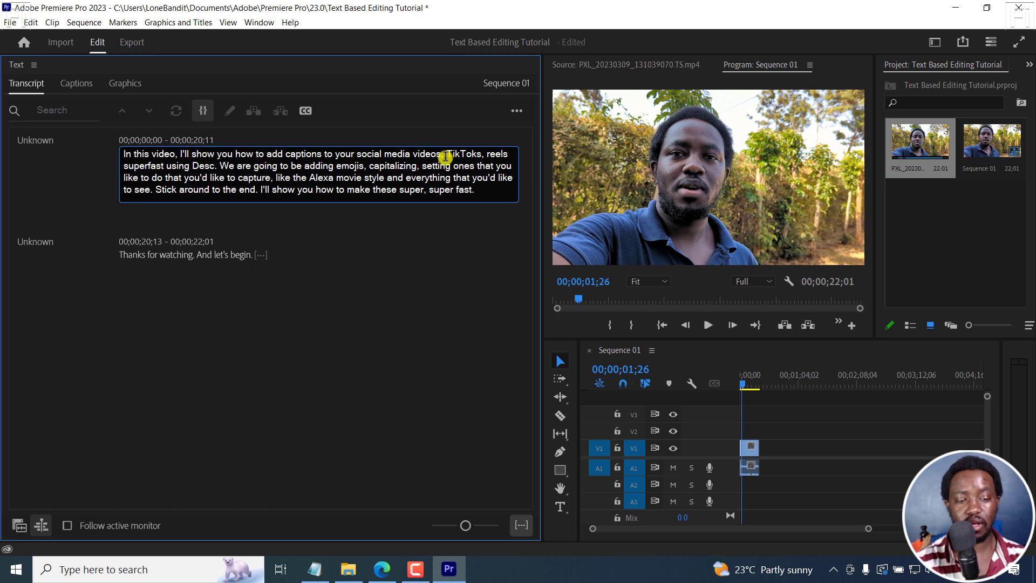
pyautogui.write('ript')
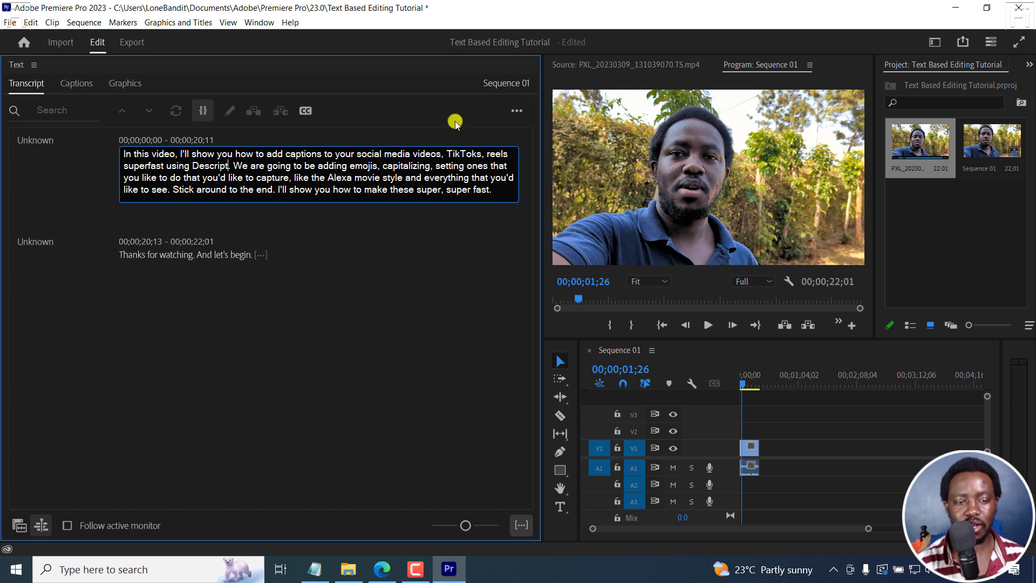
pyautogui.click(233, 166)
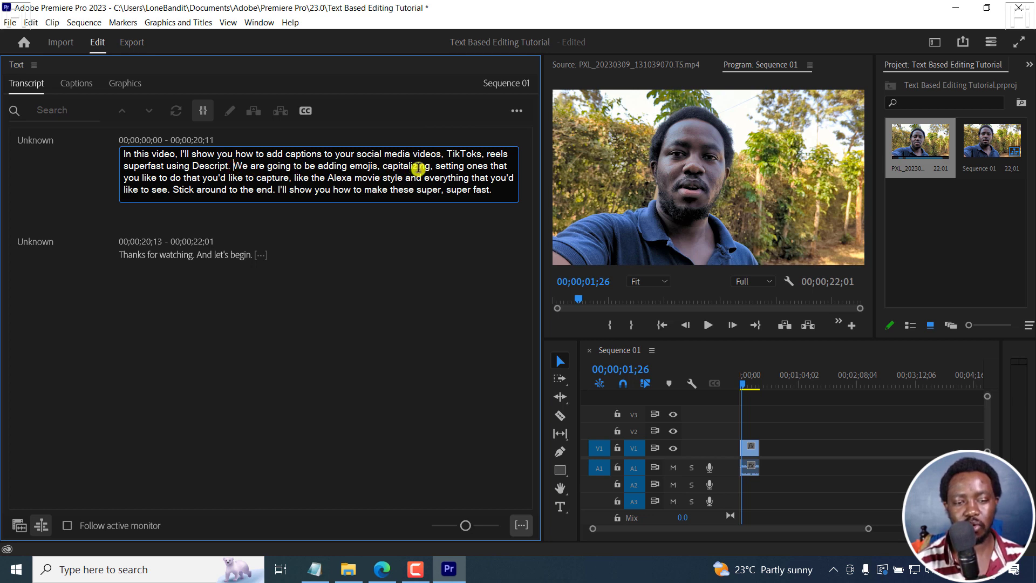
# Play the sequence from the sentence following "Descript" to check its transcribed wording against the speech.
pyautogui.click(711, 324)
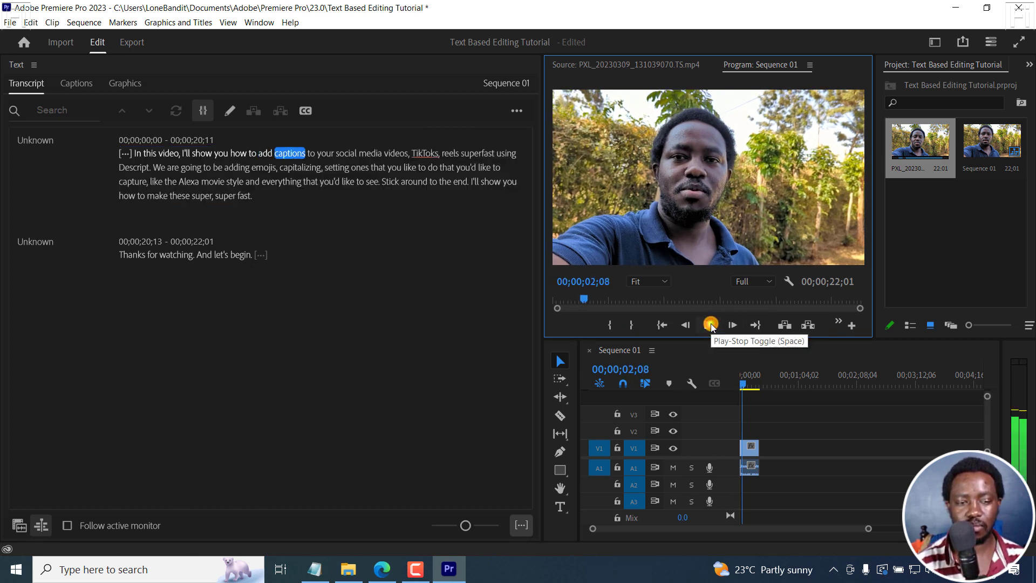
pyautogui.click(162, 170)
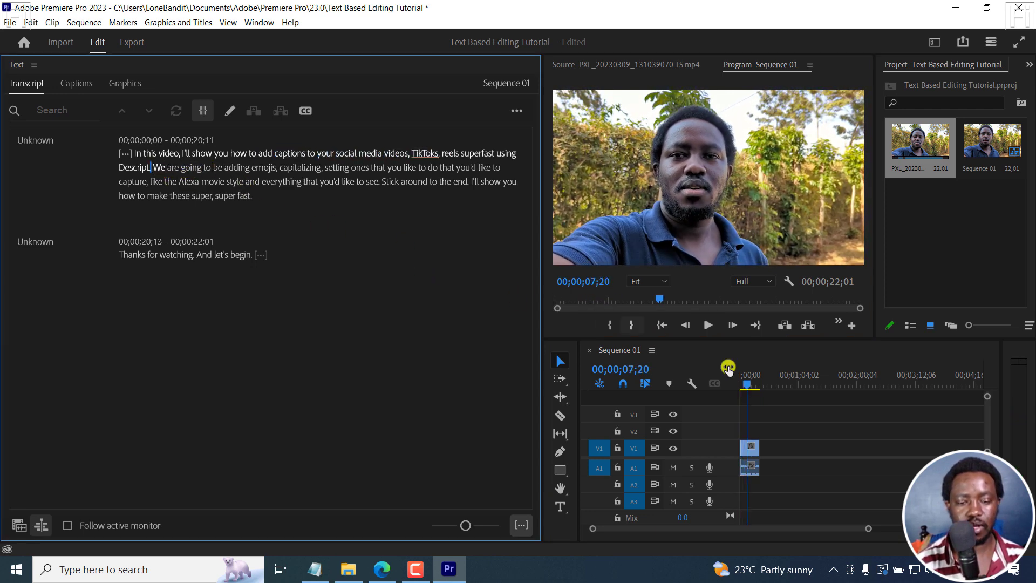
pyautogui.click(710, 326)
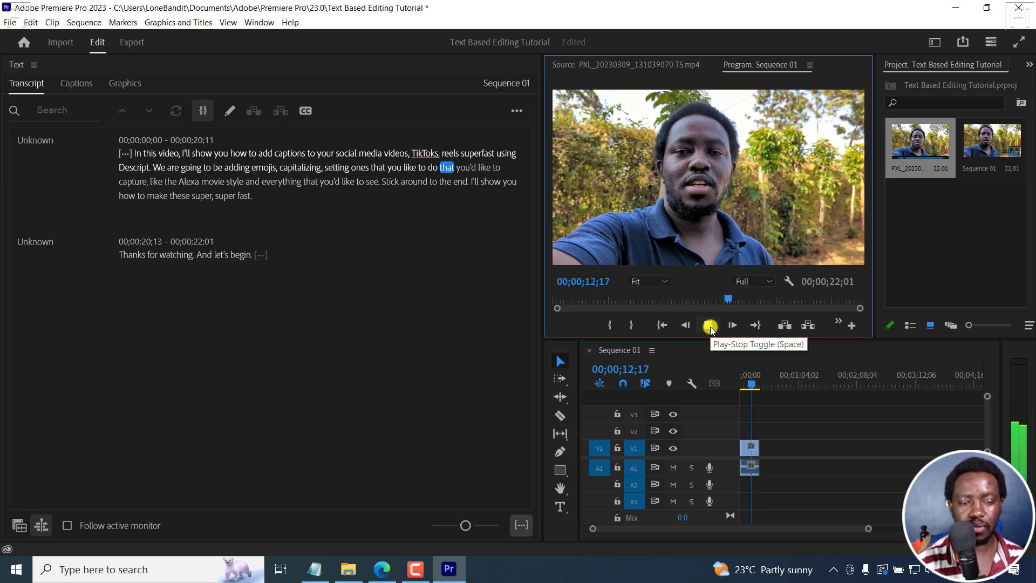
pyautogui.click(710, 326)
# Replace "setting ones that you like to do" after "capitalizing" with "certain words" in the first transcript paragraph.
pyautogui.click(285, 167)
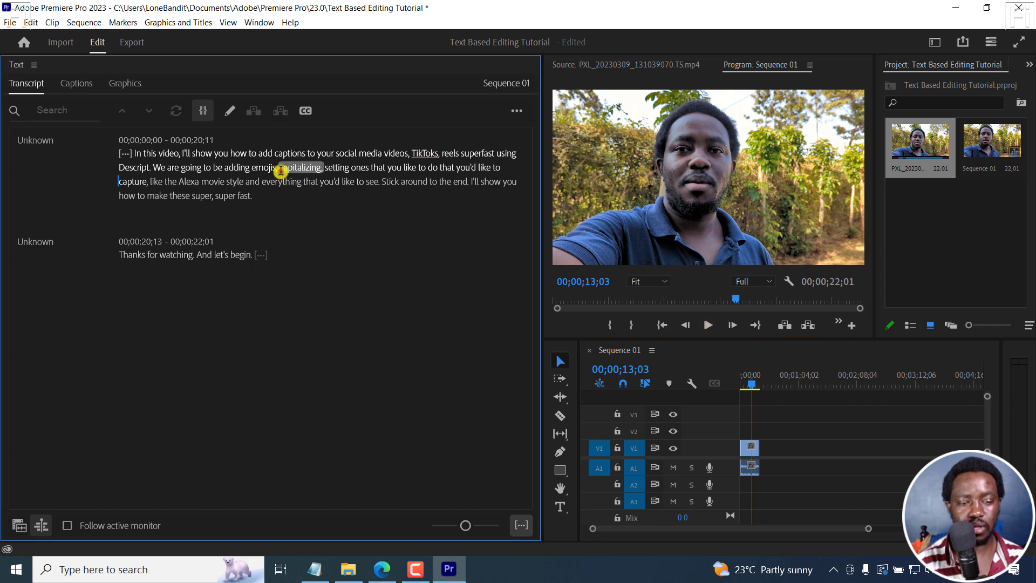
pyautogui.click(231, 111)
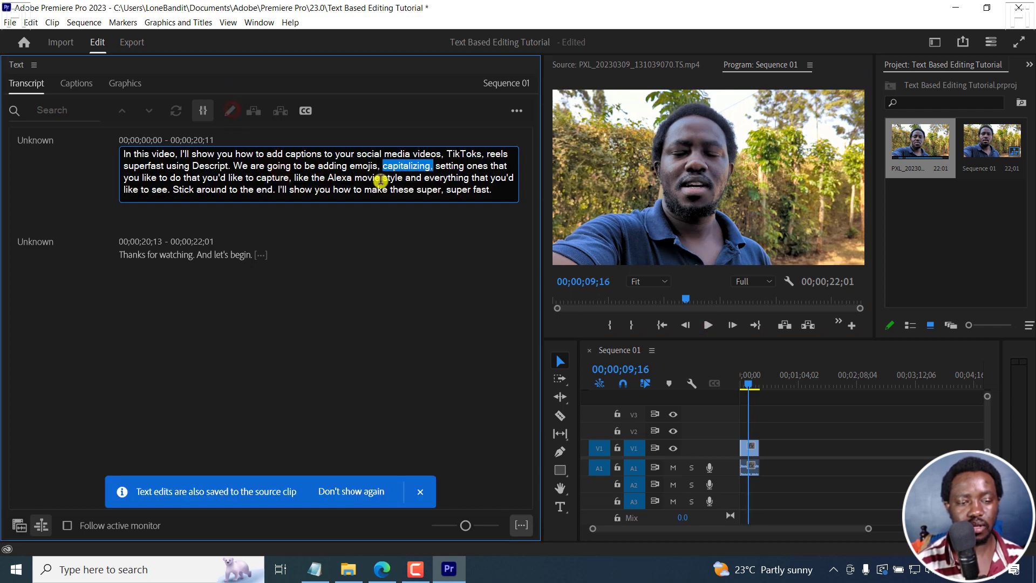
pyautogui.click(438, 166)
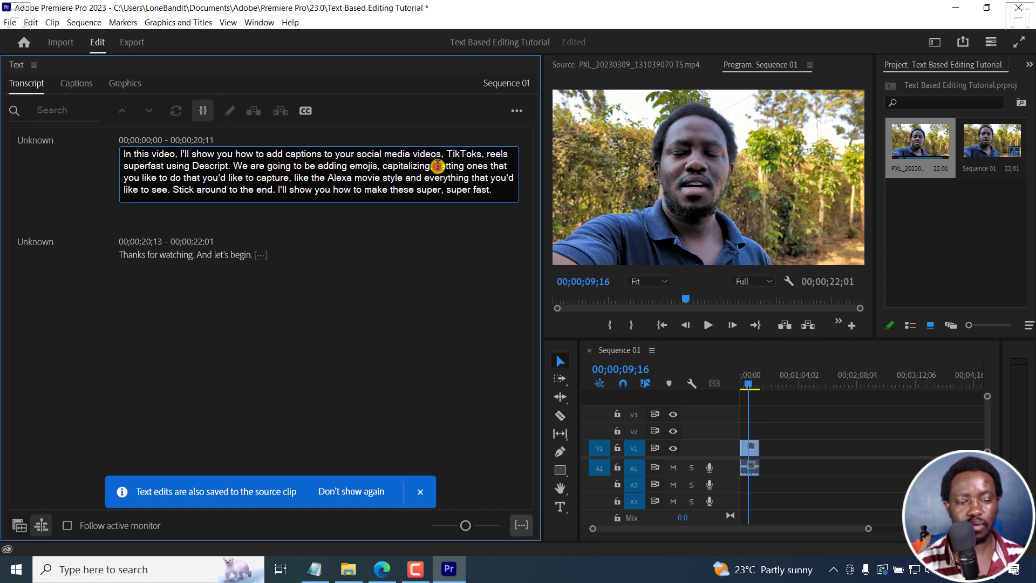
pyautogui.write('era')
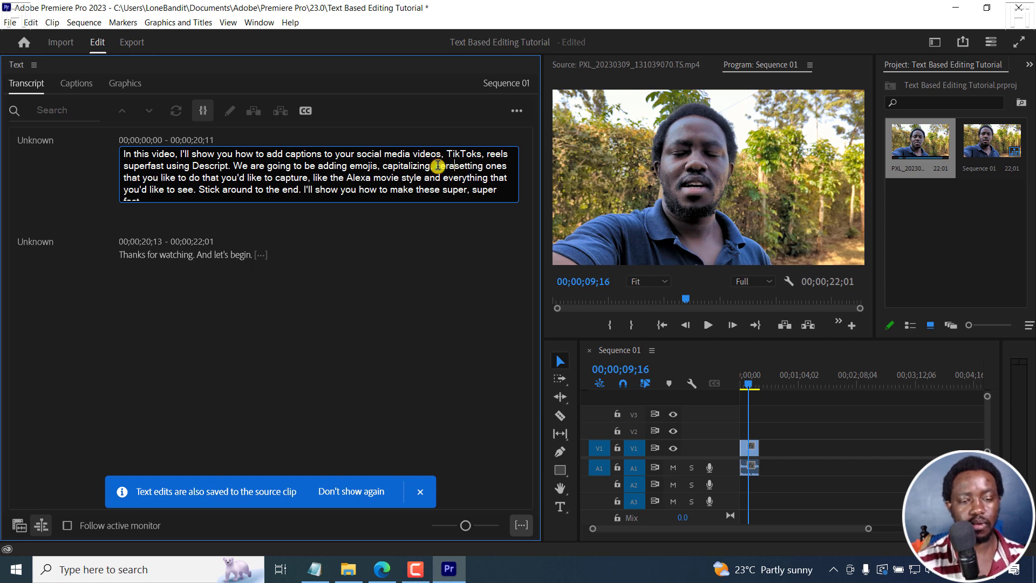
pyautogui.press('BackSpace')
pyautogui.press('BackSpace')
pyautogui.write('certain')
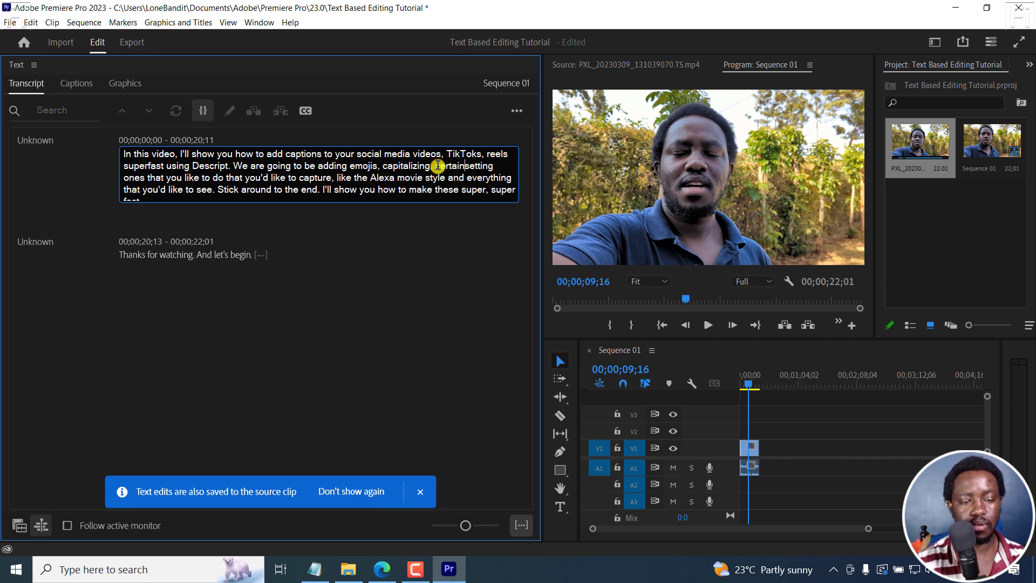
pyautogui.write(' words')
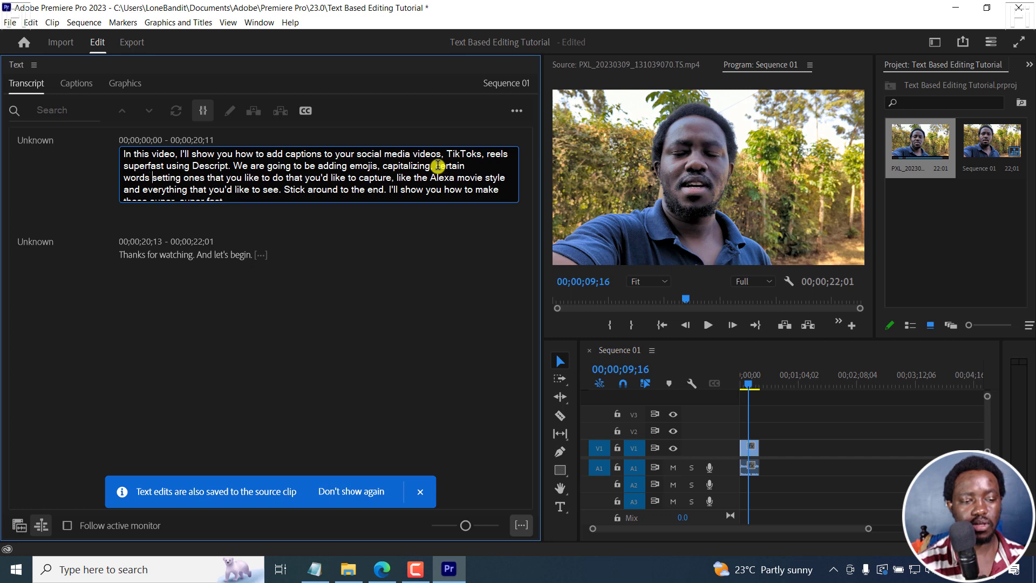
pyautogui.hotkey('shift', 'Right')
pyautogui.hotkey('shift', 'Right')
pyautogui.hotkey('shift', 'Right')
pyautogui.hotkey('shift', 'Right')
pyautogui.hotkey('shift', 'Right')
pyautogui.hotkey('shift', 'Right')
pyautogui.hotkey('shift', 'Right')
pyautogui.hotkey('shift', 'Right')
pyautogui.hotkey('shift', 'Right')
pyautogui.hotkey('shift', 'Right')
pyautogui.hotkey('shift', 'Right')
pyautogui.hotkey('shift', 'Right')
pyautogui.hotkey('shift', 'Right')
pyautogui.hotkey('shift', 'Right')
pyautogui.hotkey('shift', 'Right')
pyautogui.hotkey('shift', 'Right')
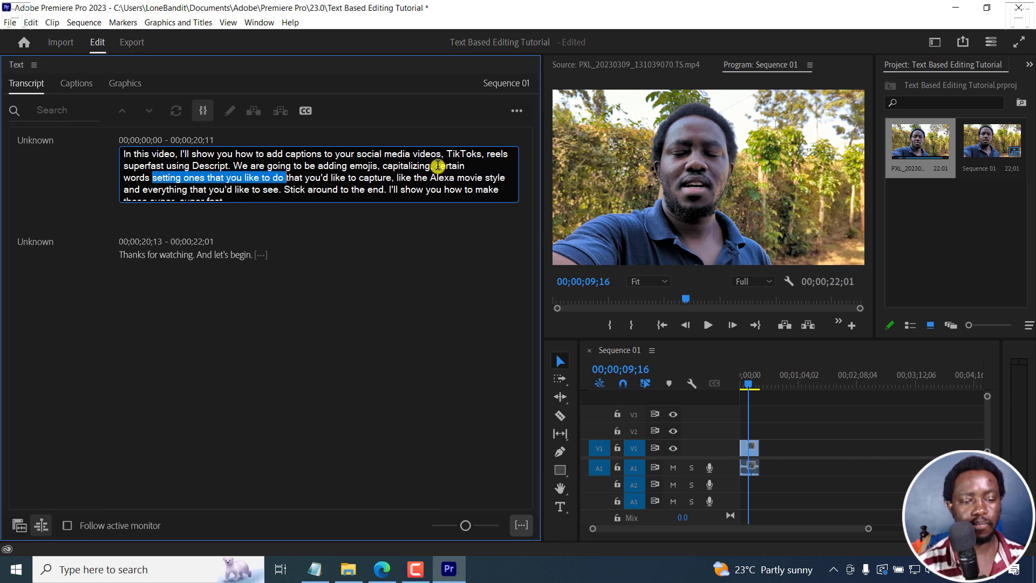
pyautogui.press('BackSpace')
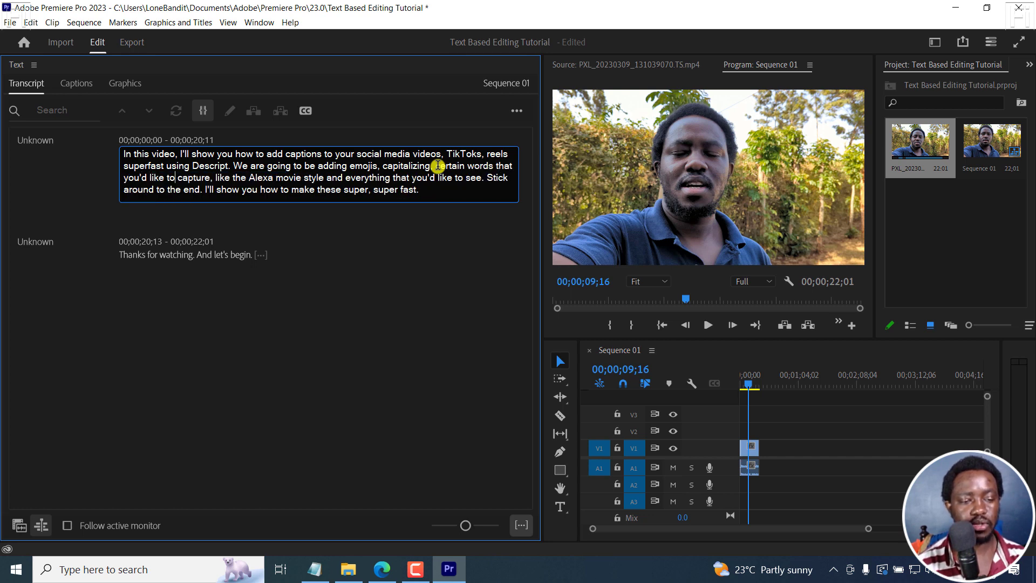
# Replace "capture," after "you'd like to" with "capitalize" in the first transcript paragraph and play that passage to check it.
pyautogui.write('italize.')
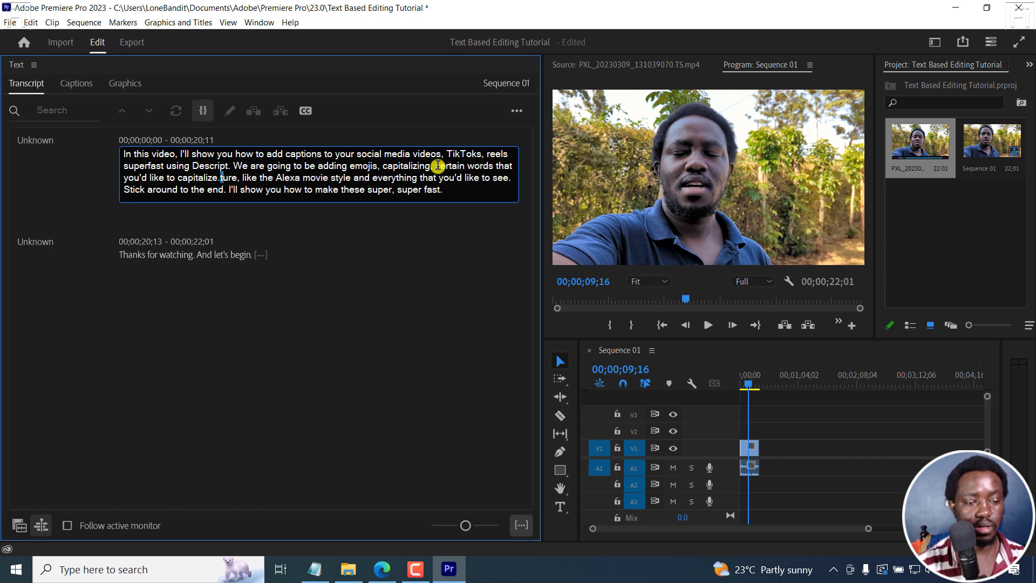
pyautogui.press('BackSpace')
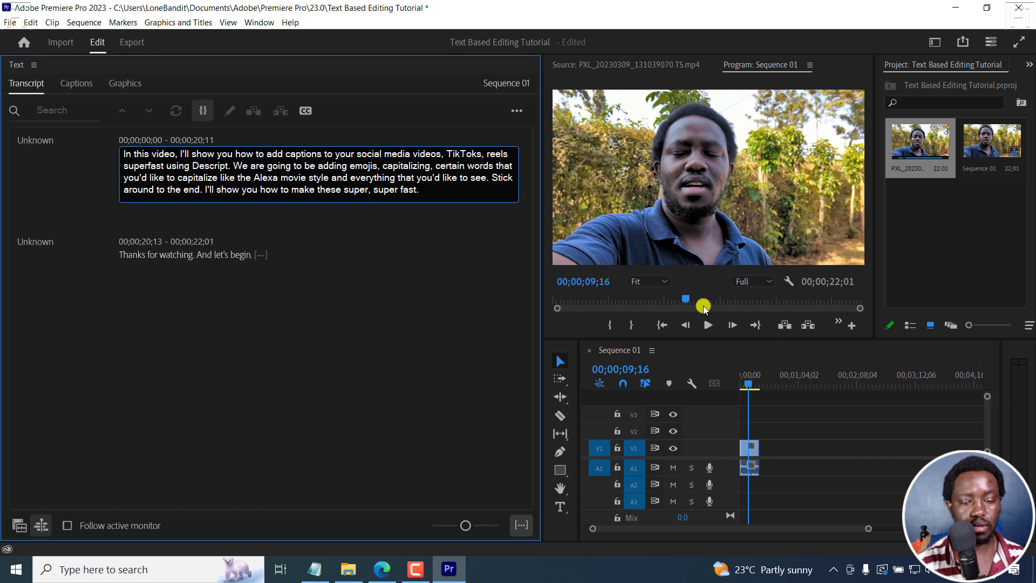
pyautogui.click(344, 231)
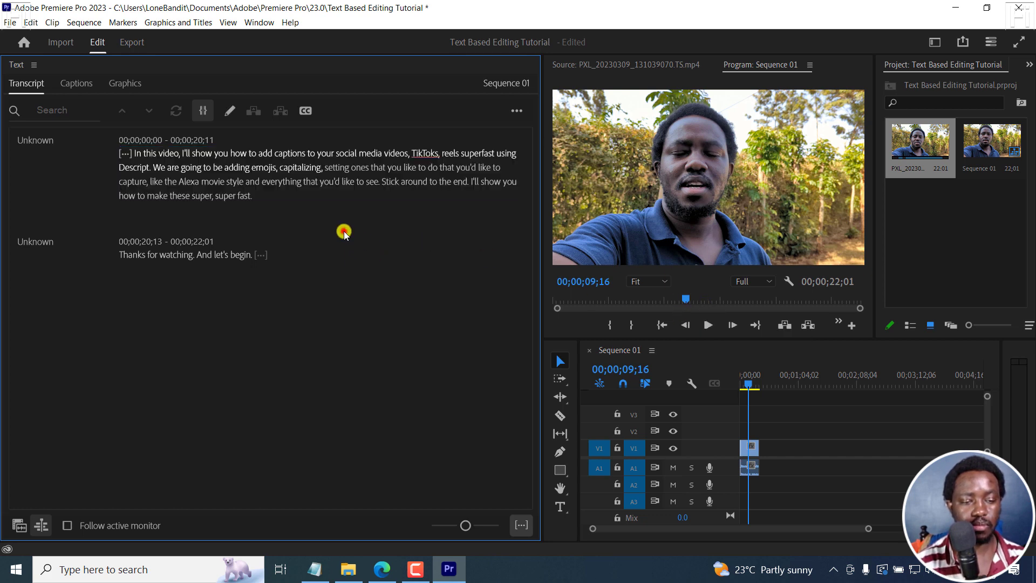
pyautogui.click(707, 326)
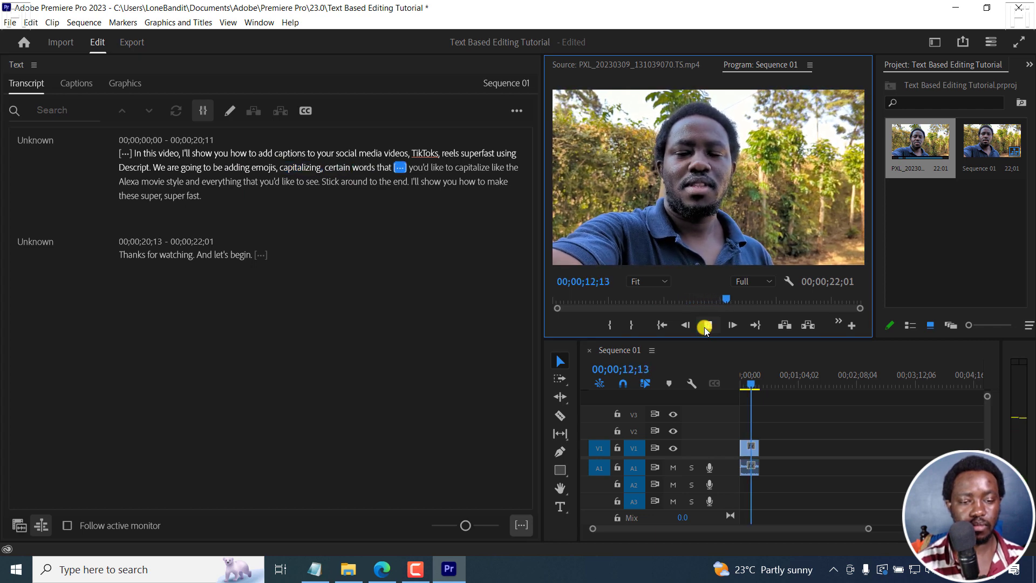
pyautogui.click(705, 327)
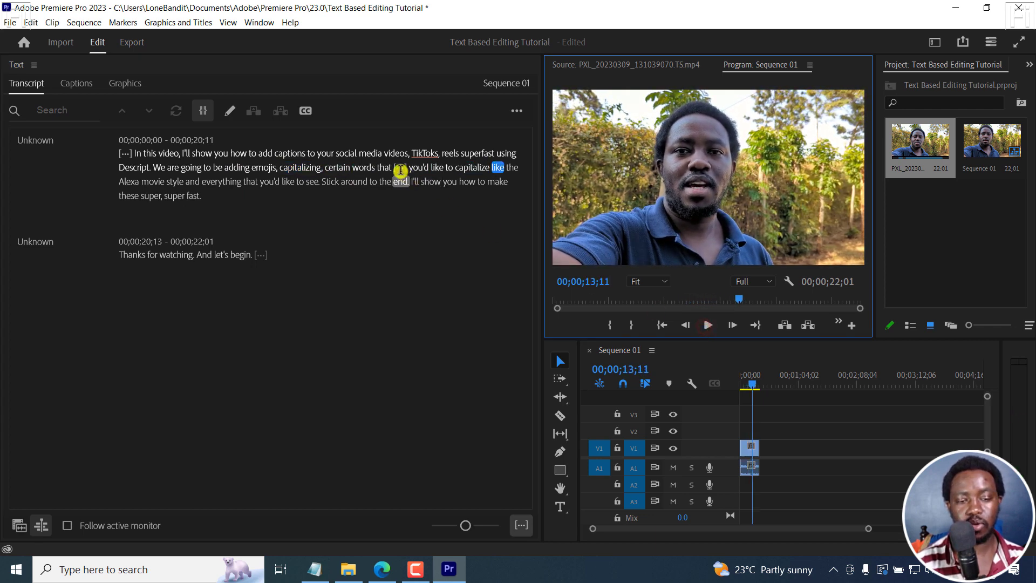
# Ripple delete the pause between "words that" and "you'd like" and play the sequence from "emojis" across the cut.
pyautogui.moveTo(399, 168)
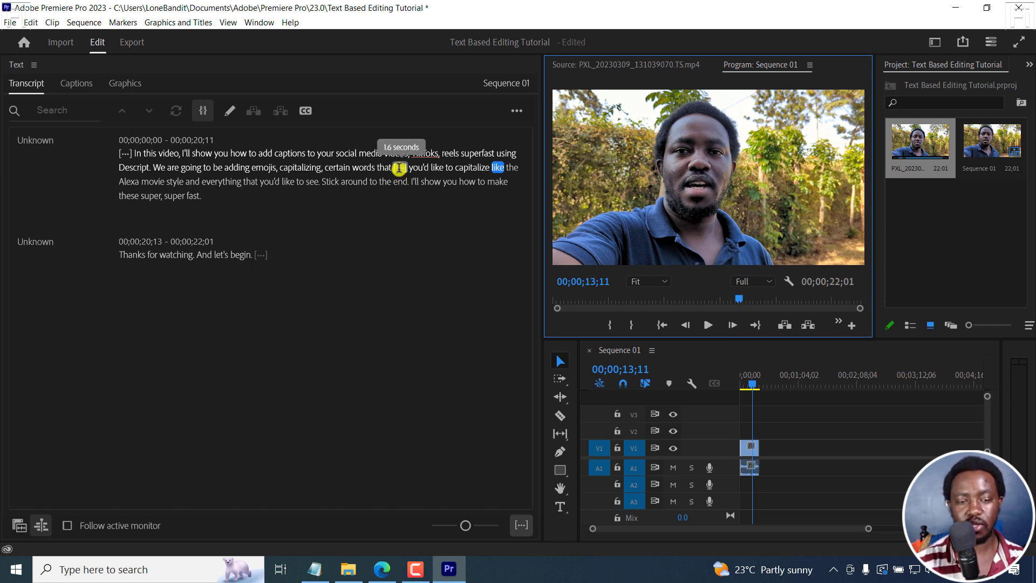
pyautogui.rightClick(399, 169)
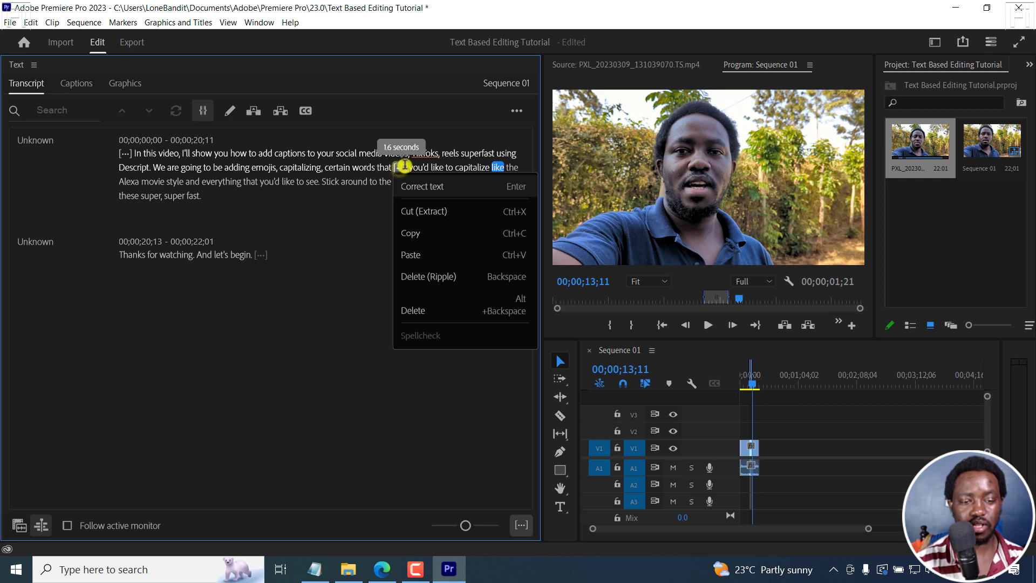
pyautogui.click(430, 277)
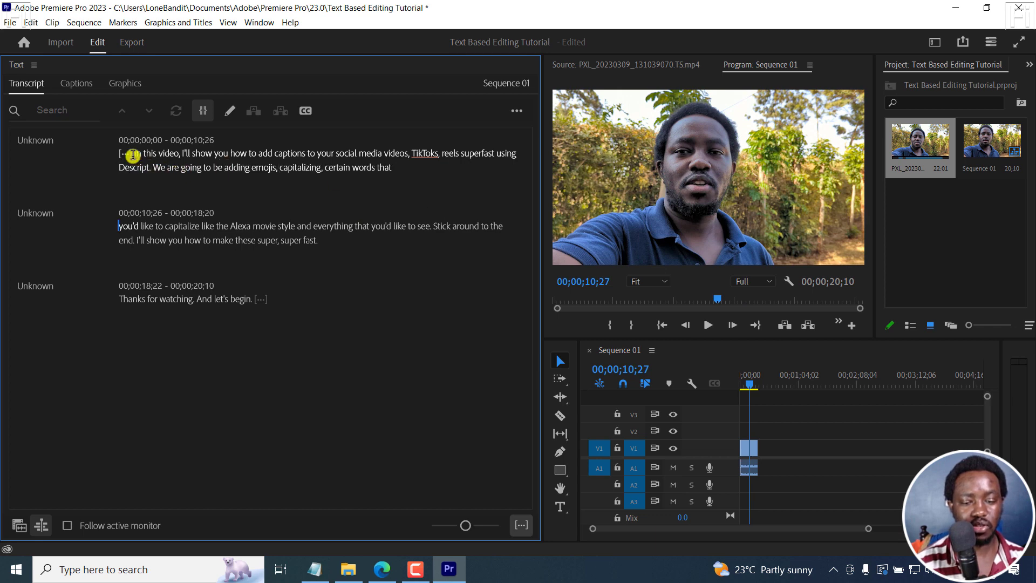
pyautogui.click(266, 167)
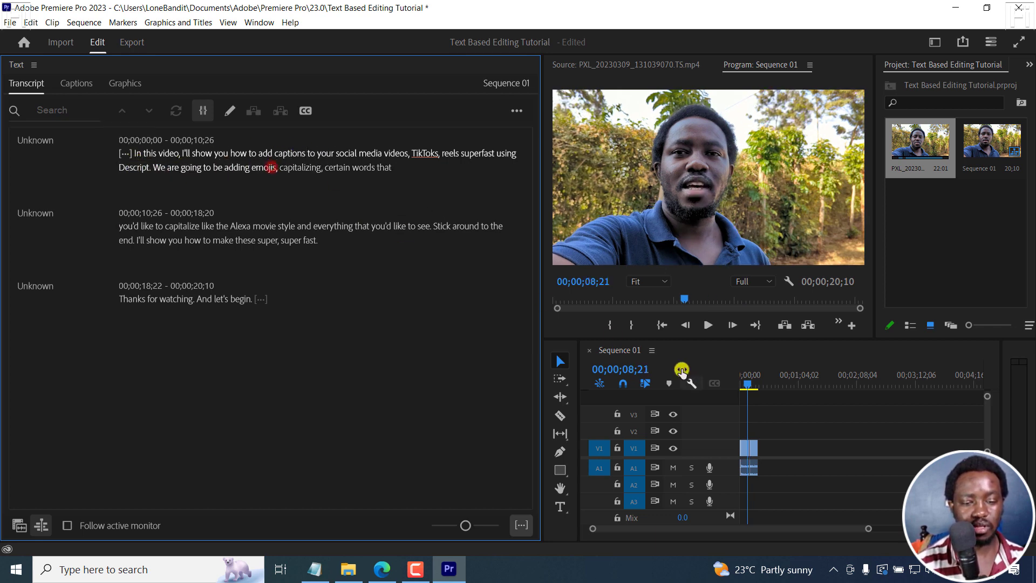
pyautogui.click(713, 324)
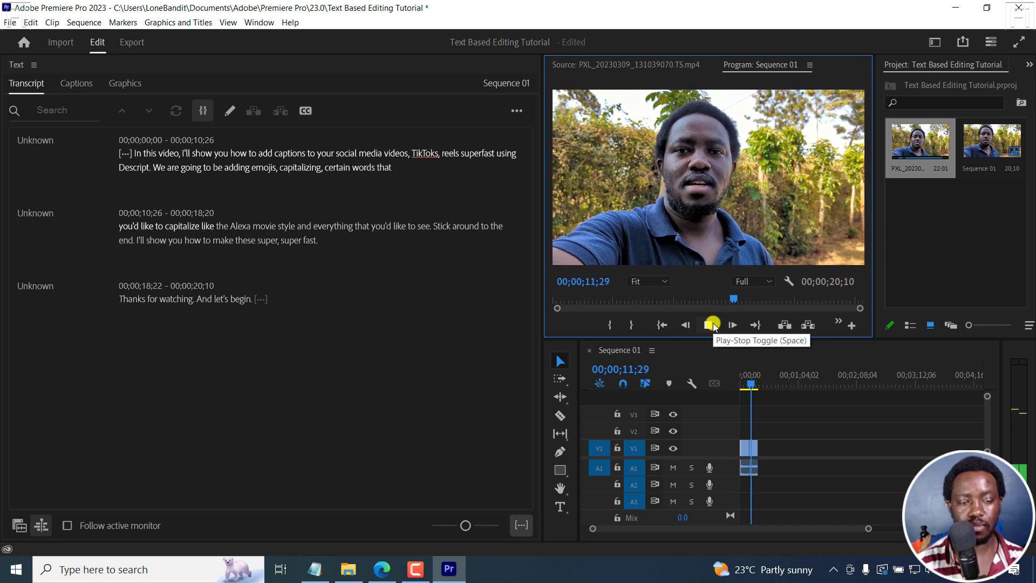
pyautogui.click(712, 325)
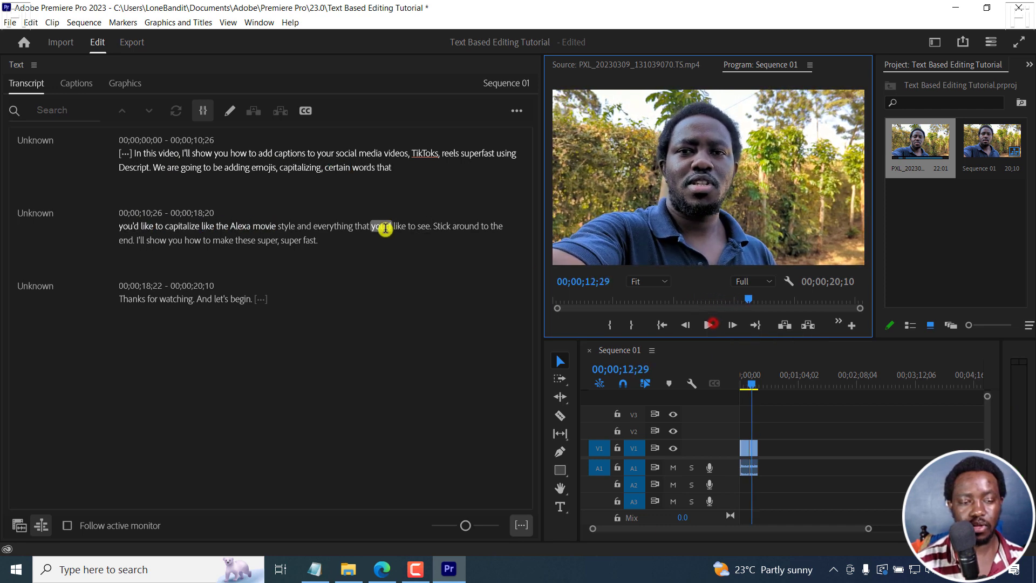
# Remove the word "like" after "capitalize" from the sequence and ripple delete the short pause before "the Alexa movie style".
pyautogui.click(202, 226)
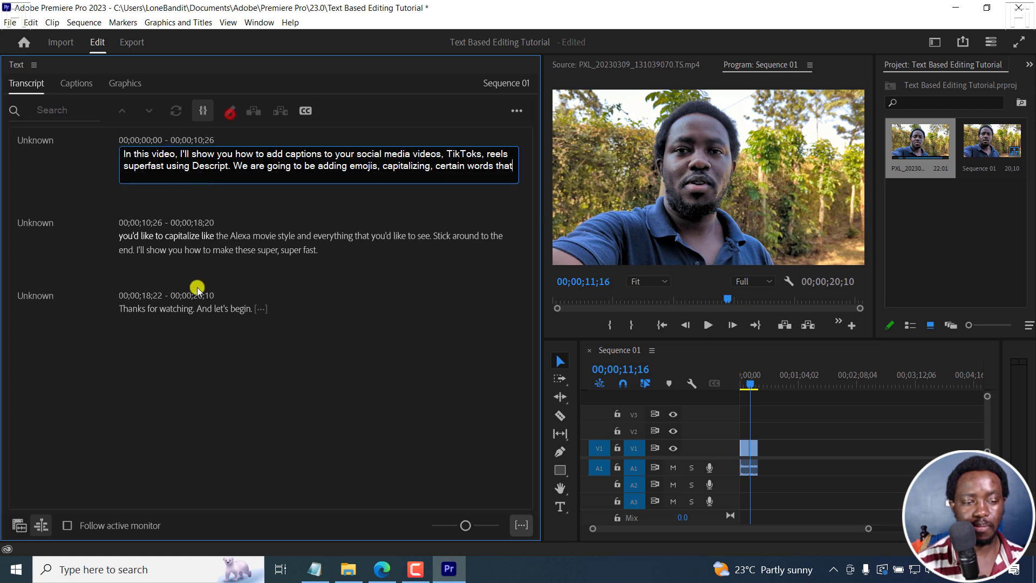
pyautogui.click(201, 239)
pyautogui.click(214, 226)
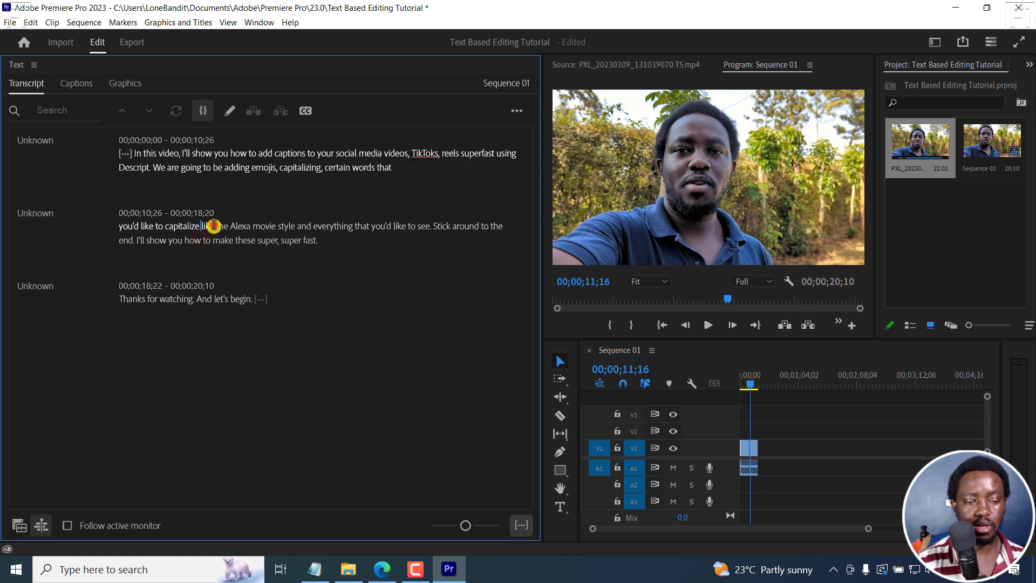
pyautogui.moveTo(214, 226)
pyautogui.mouseDown()
pyautogui.moveTo(245, 227)
pyautogui.moveTo(213, 226)
pyautogui.mouseUp()
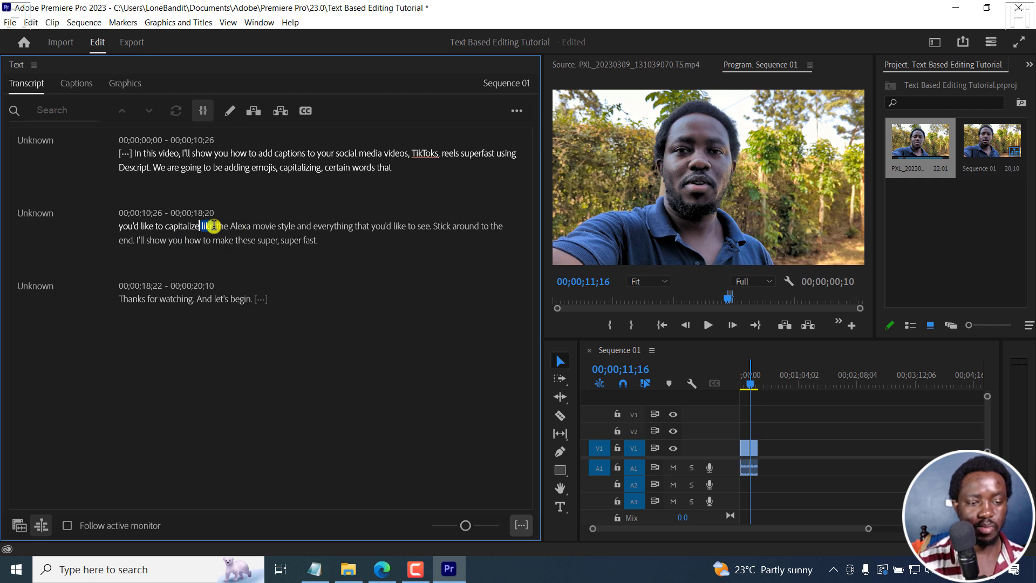
pyautogui.press('BackSpace')
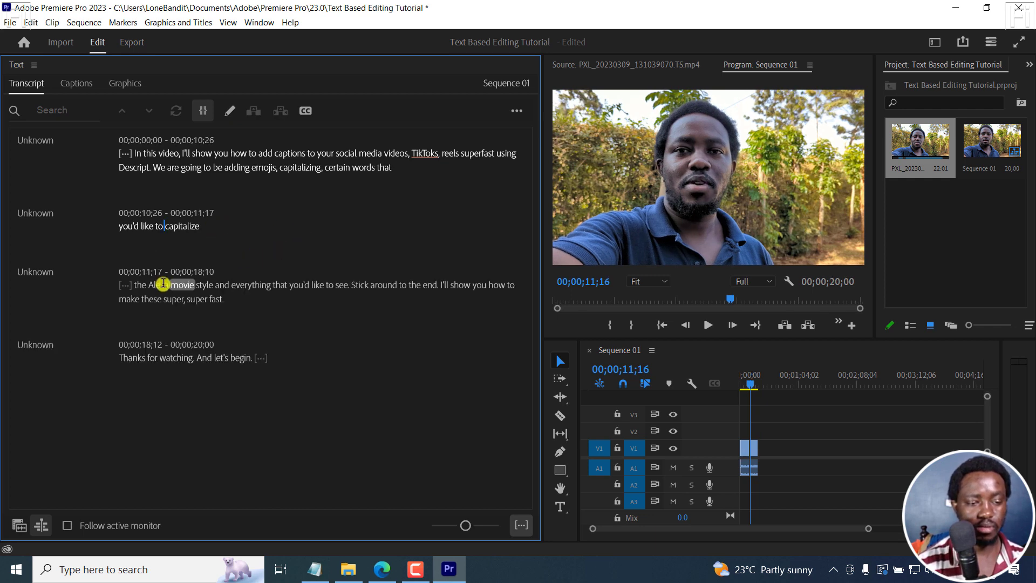
pyautogui.rightClick(126, 285)
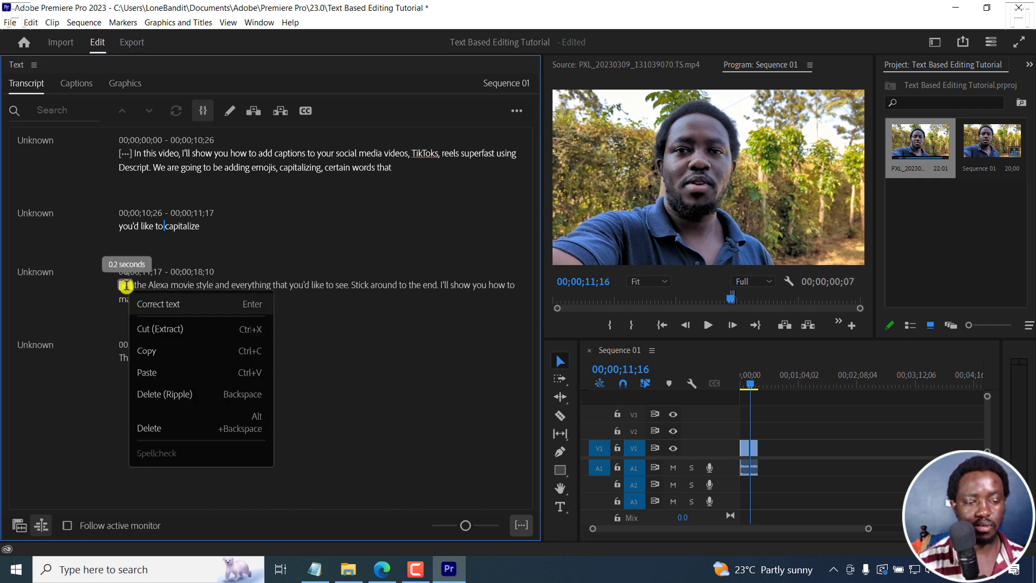
pyautogui.click(176, 397)
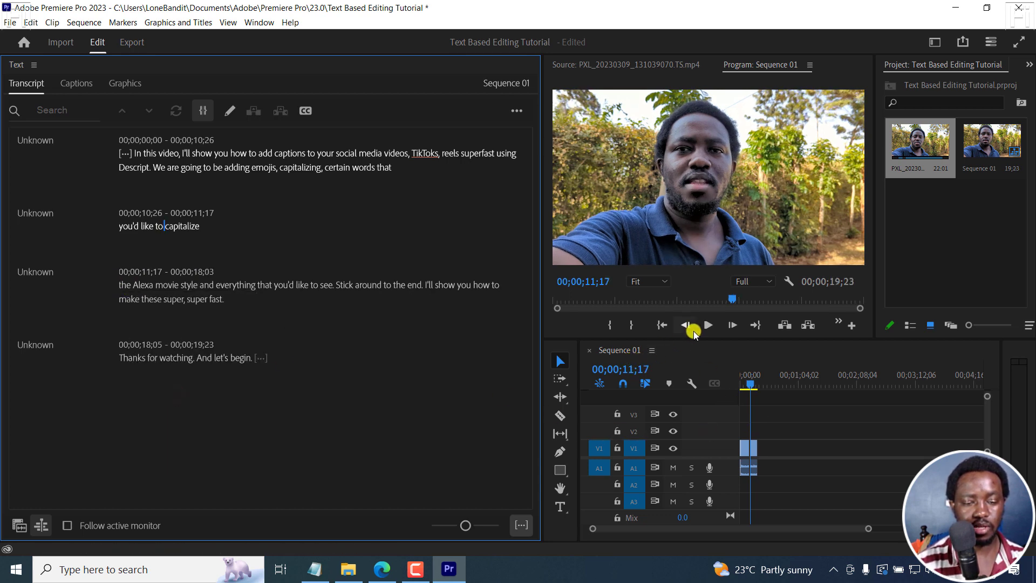
# Play the sequence from the end of "capitalize" to check the remaining transcribed wording against the speech.
pyautogui.click(709, 325)
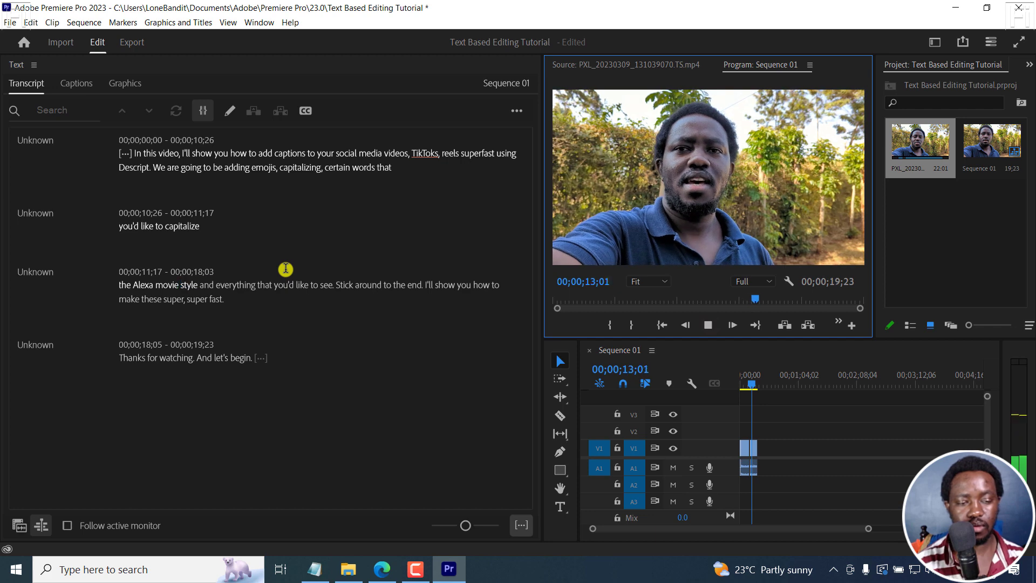
pyautogui.click(234, 111)
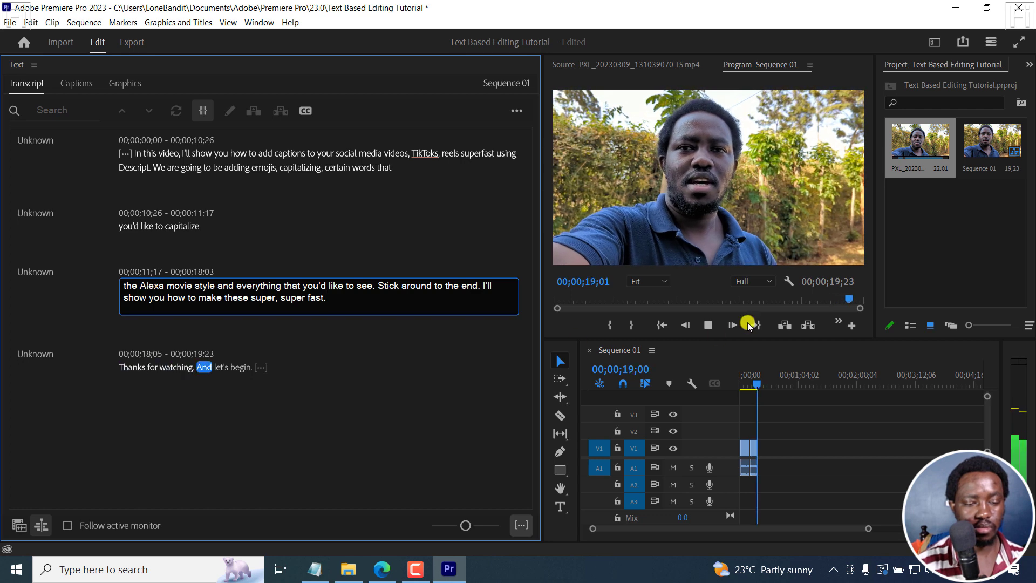
pyautogui.click(708, 324)
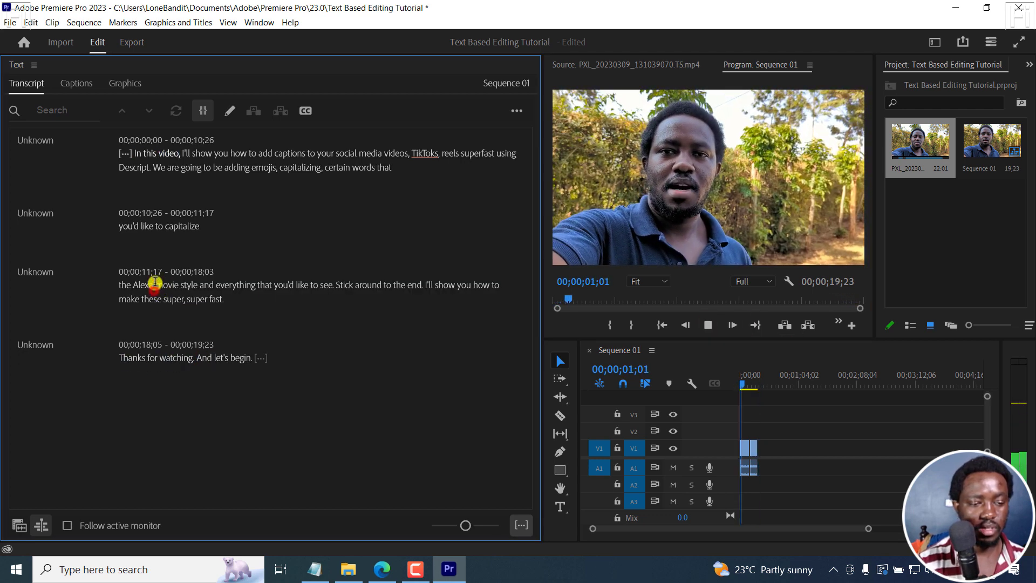
pyautogui.click(709, 324)
# Replace "Alexa movie" with "Alex Harmozi" in the third transcript paragraph.
pyautogui.click(147, 284)
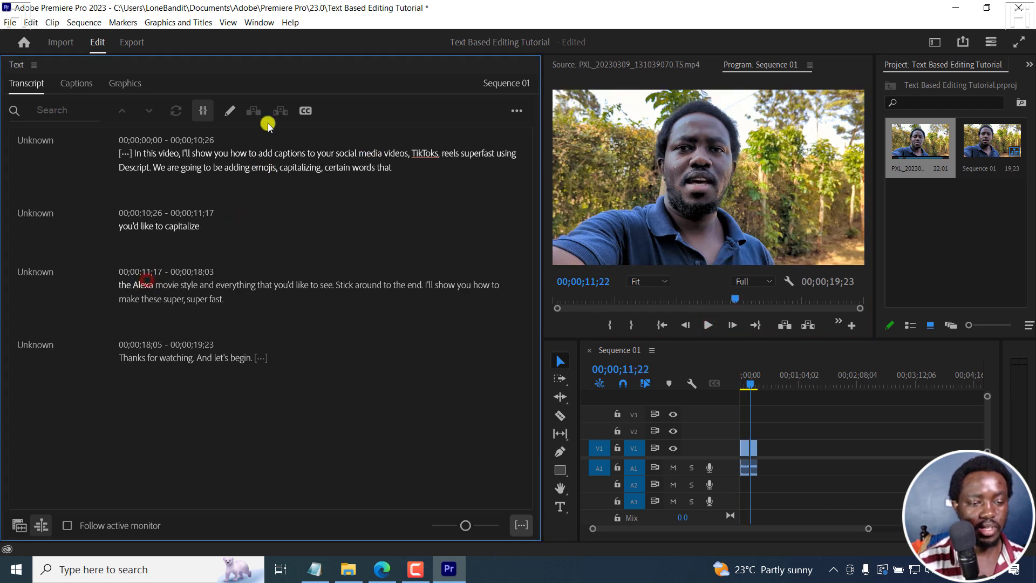
pyautogui.click(230, 110)
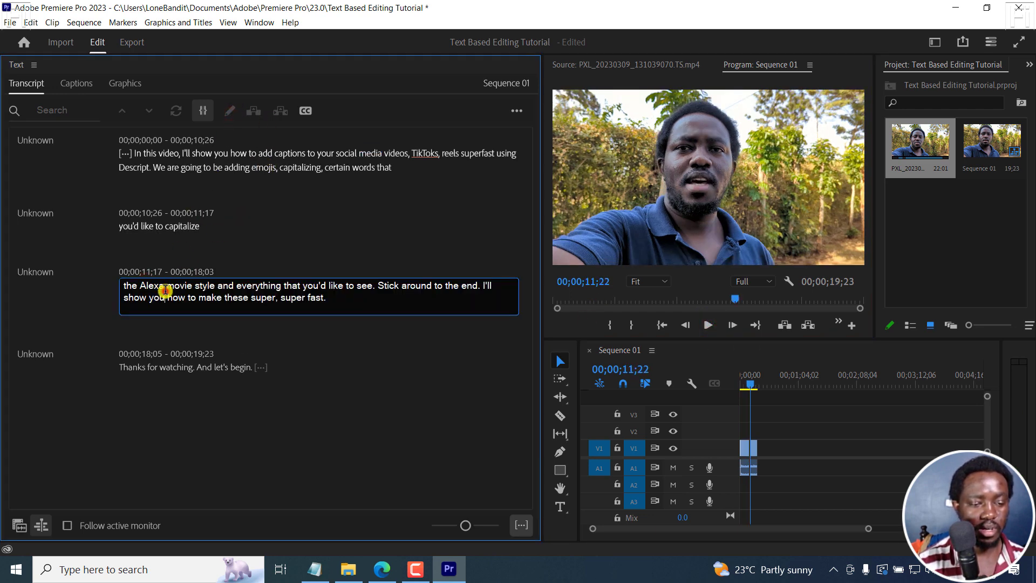
pyautogui.press('BackSpace')
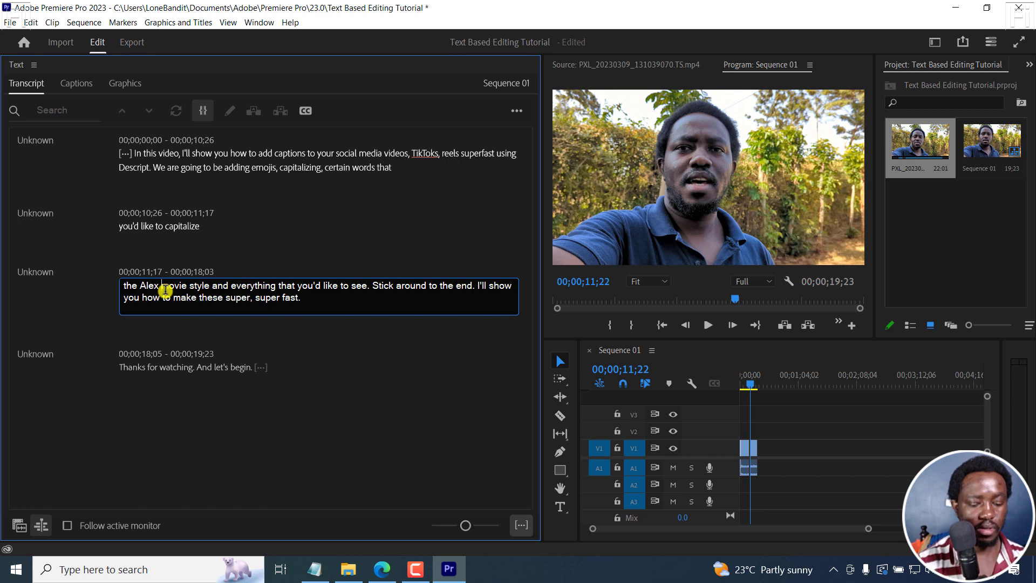
pyautogui.write('Hermozi')
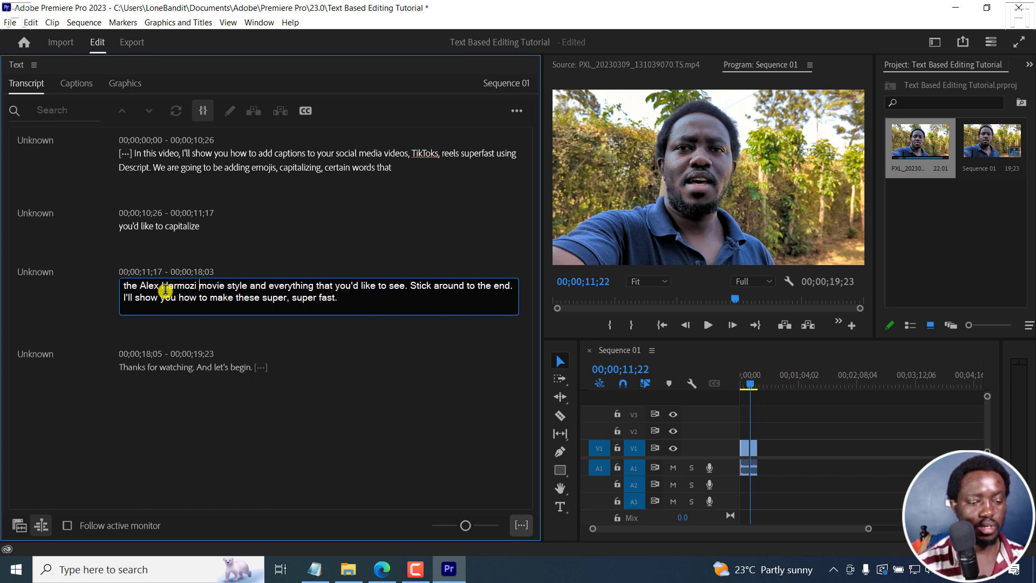
pyautogui.press('BackSpace')
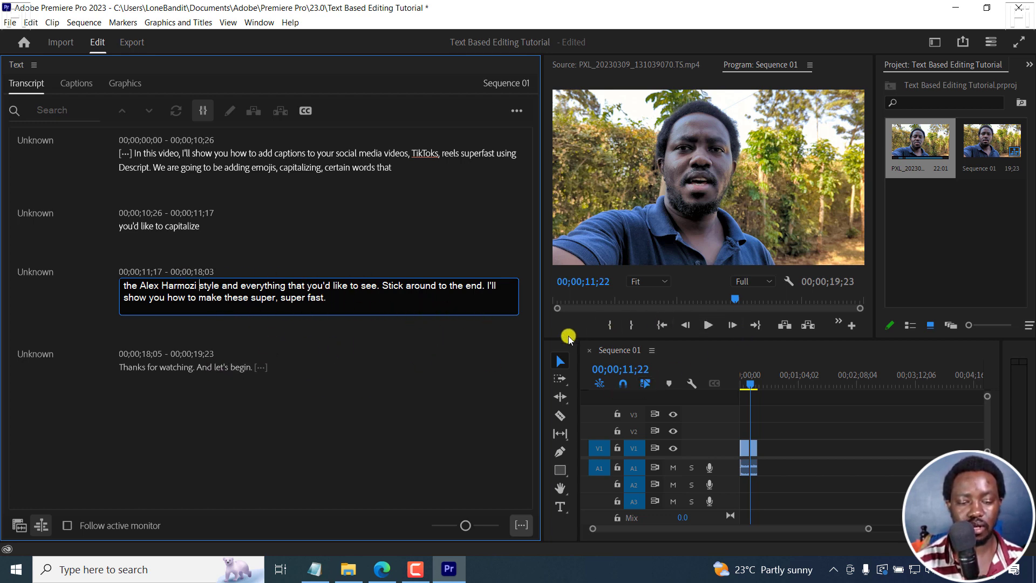
pyautogui.click(305, 264)
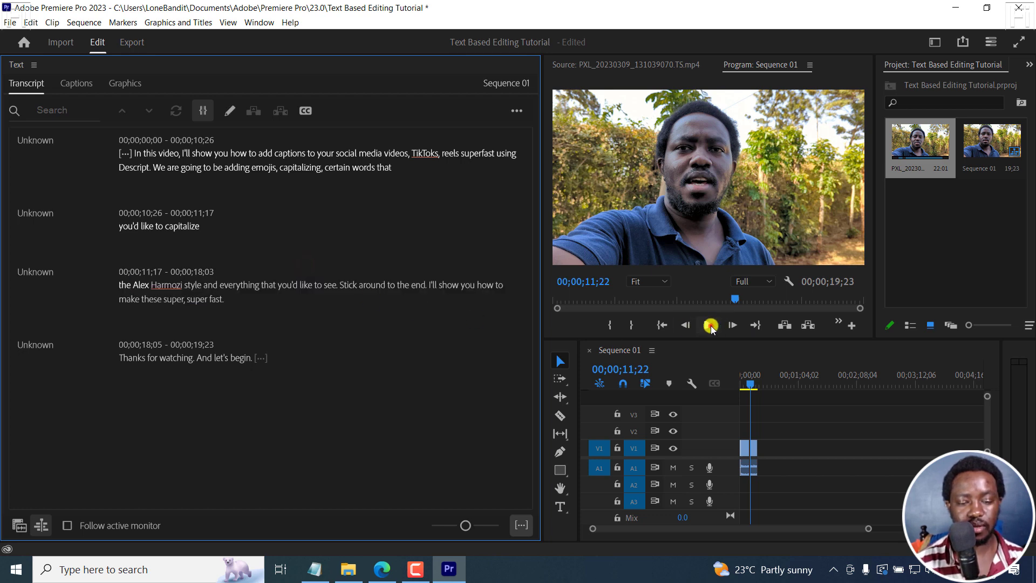
# Play the sequence from "Alex" through the closing words, and move the playhead to the opening pause of the first paragraph.
pyautogui.click(710, 326)
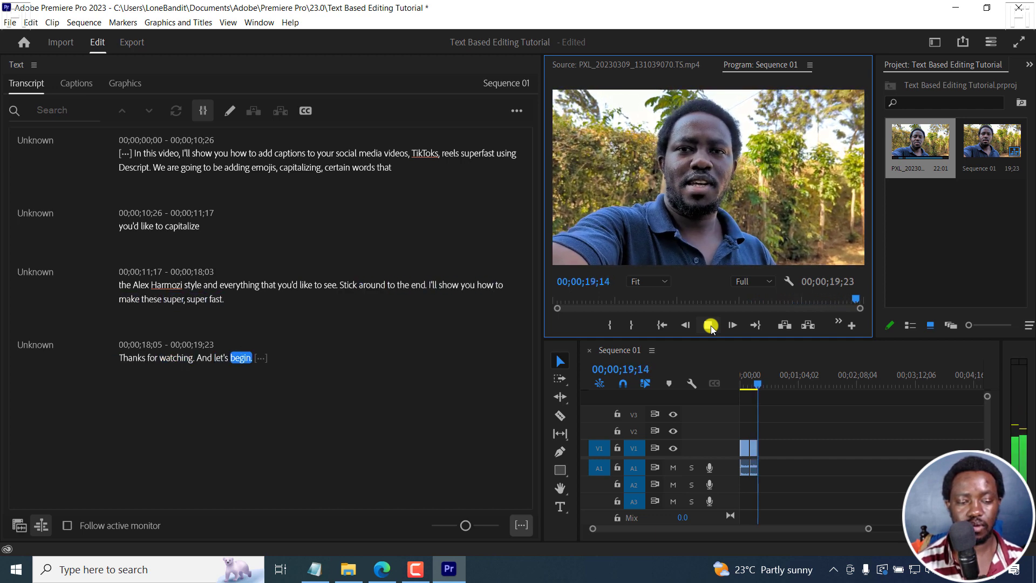
pyautogui.click(711, 325)
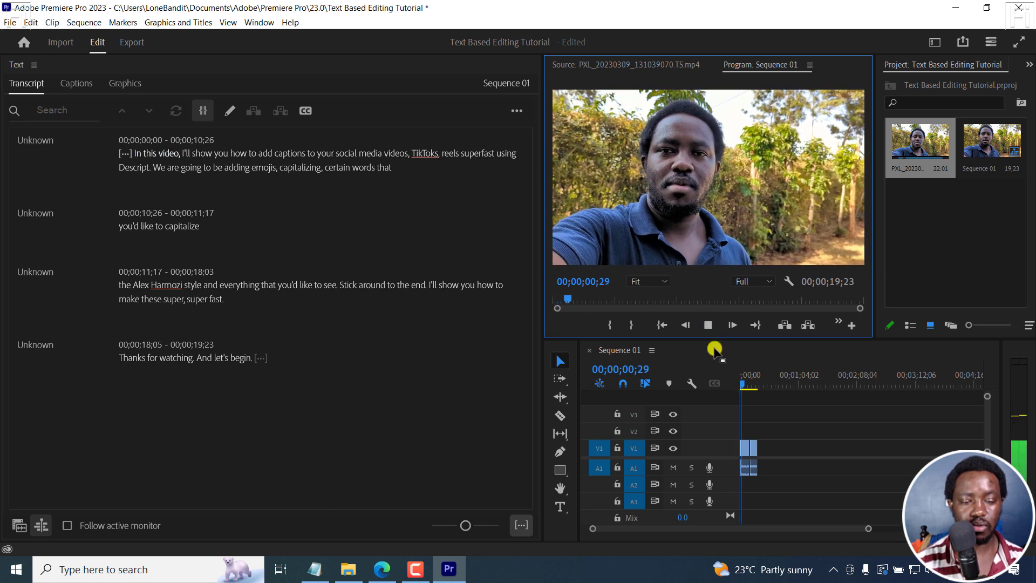
pyautogui.click(708, 324)
pyautogui.click(261, 359)
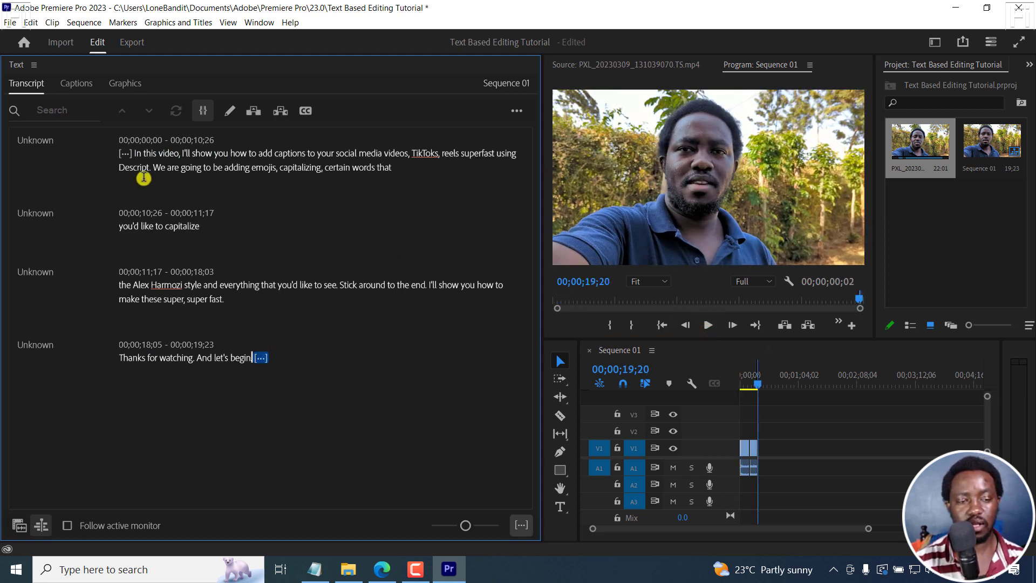
pyautogui.click(123, 153)
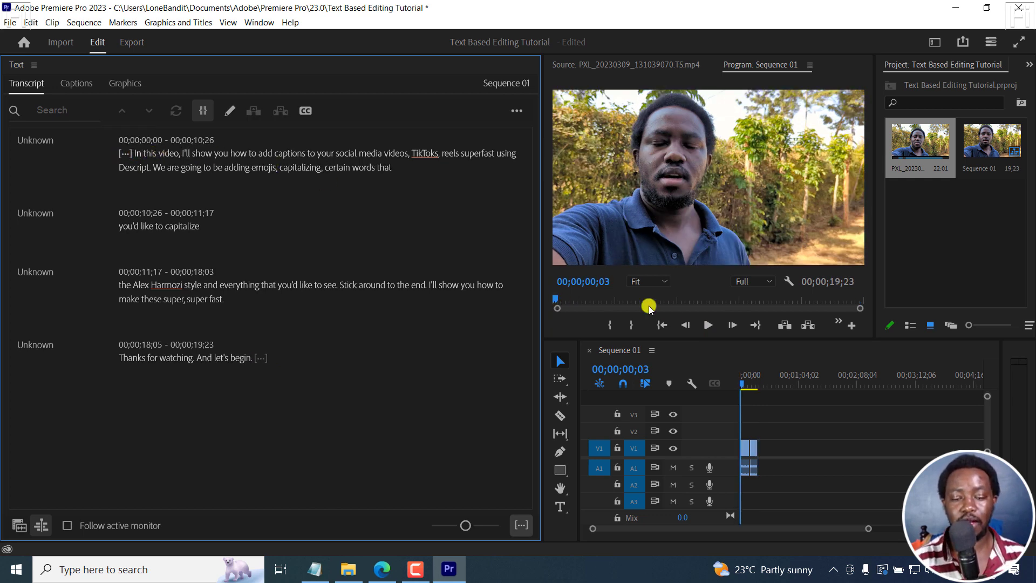
# Narrow the transcript area, widen the timeline to match, and play the whole edited sequence with its cuts enlarged in the timeline.
pyautogui.click(727, 352)
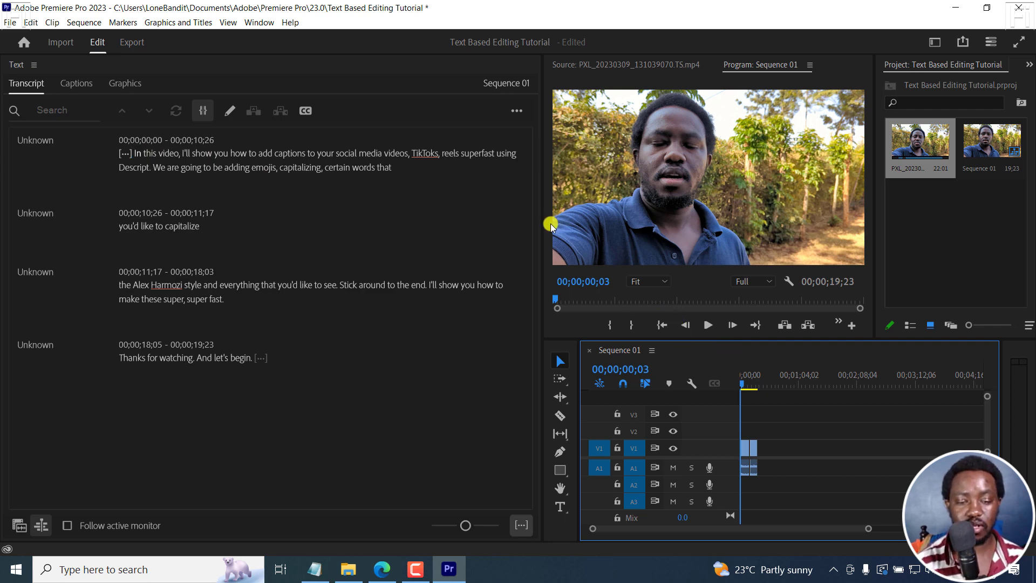
pyautogui.moveTo(542, 223); pyautogui.dragTo(269, 191)
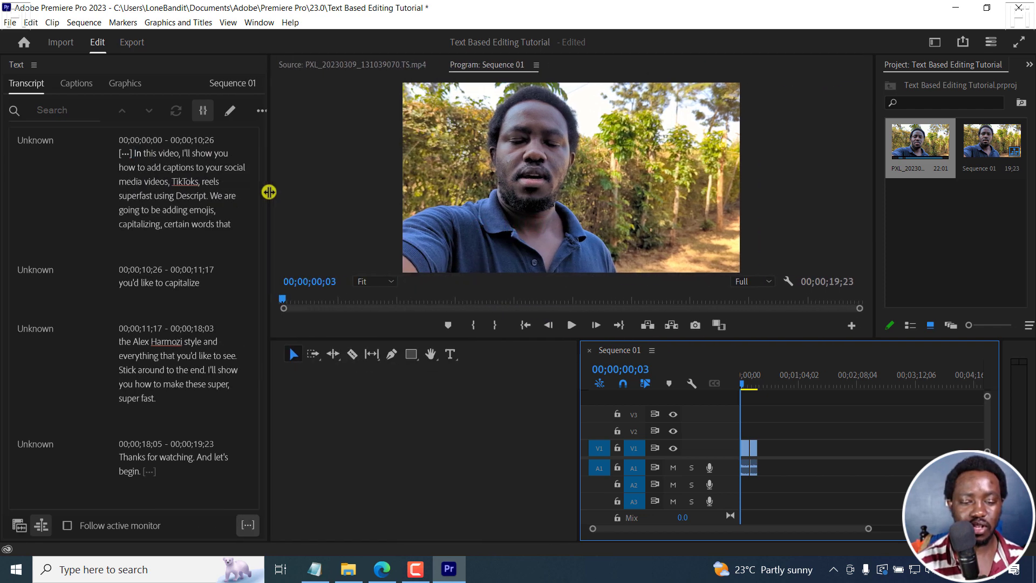
pyautogui.moveTo(578, 376); pyautogui.dragTo(273, 373)
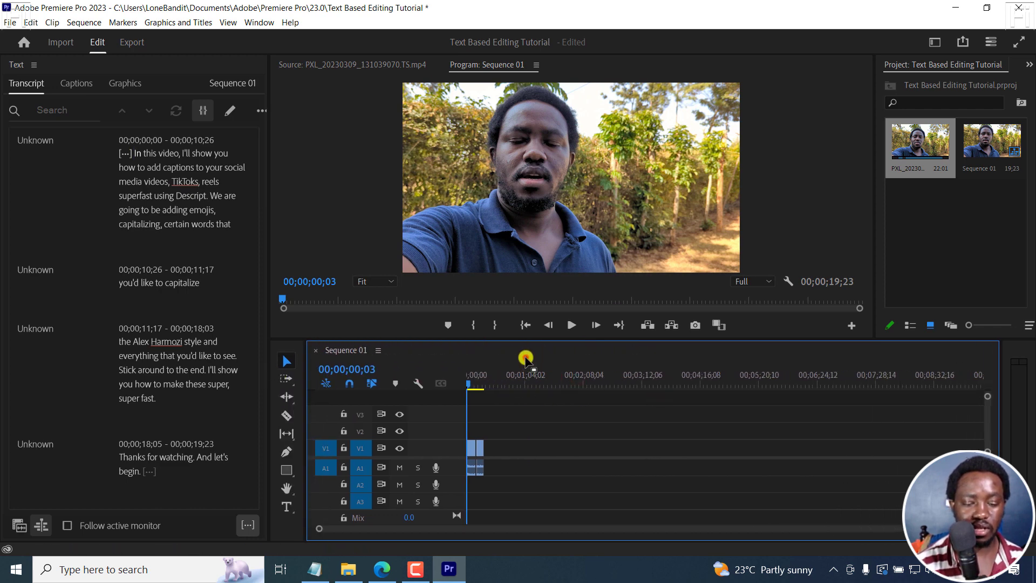
pyautogui.scroll(6, 526, 359)
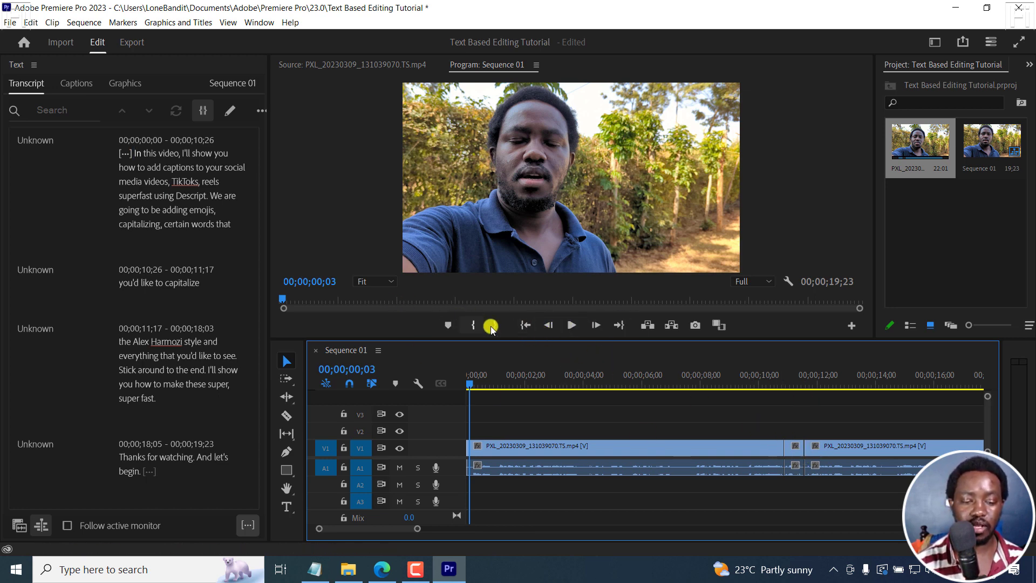
pyautogui.press('space')
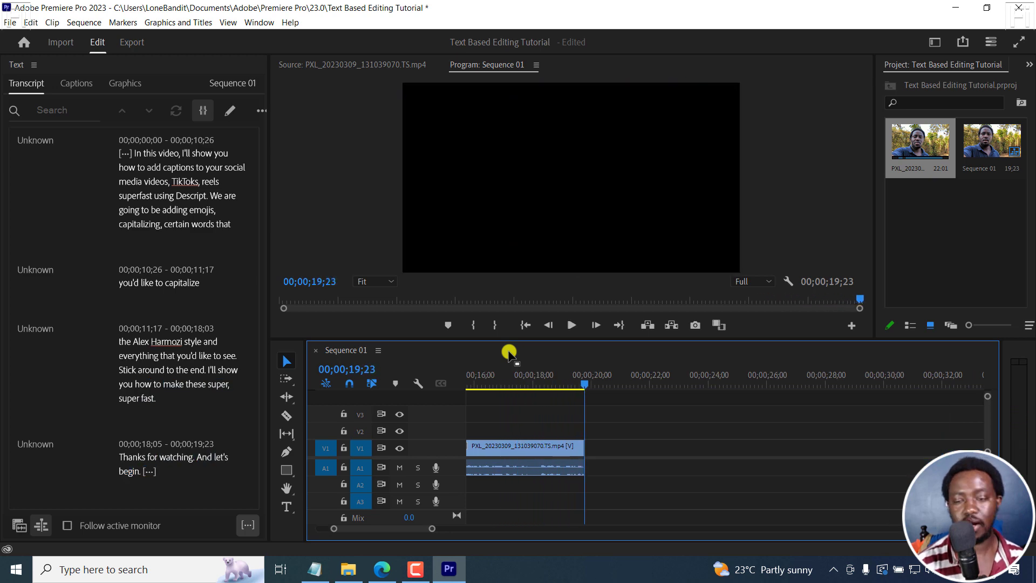
# Place the playhead before "capitalize" in the second transcript paragraph and examine the cuts around that short clip in the timeline.
pyautogui.press('Home')
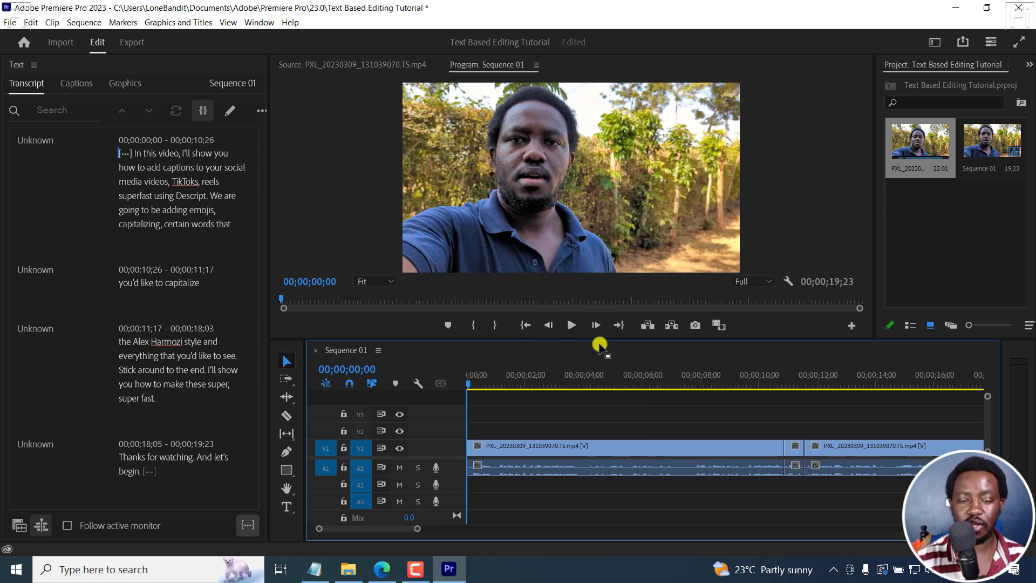
pyautogui.click(192, 284)
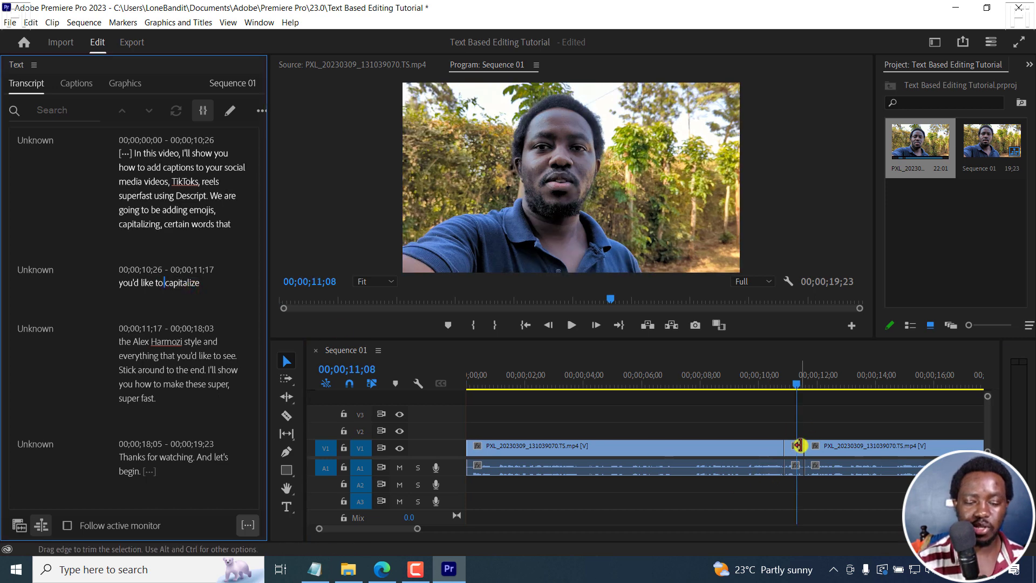
pyautogui.click(546, 352)
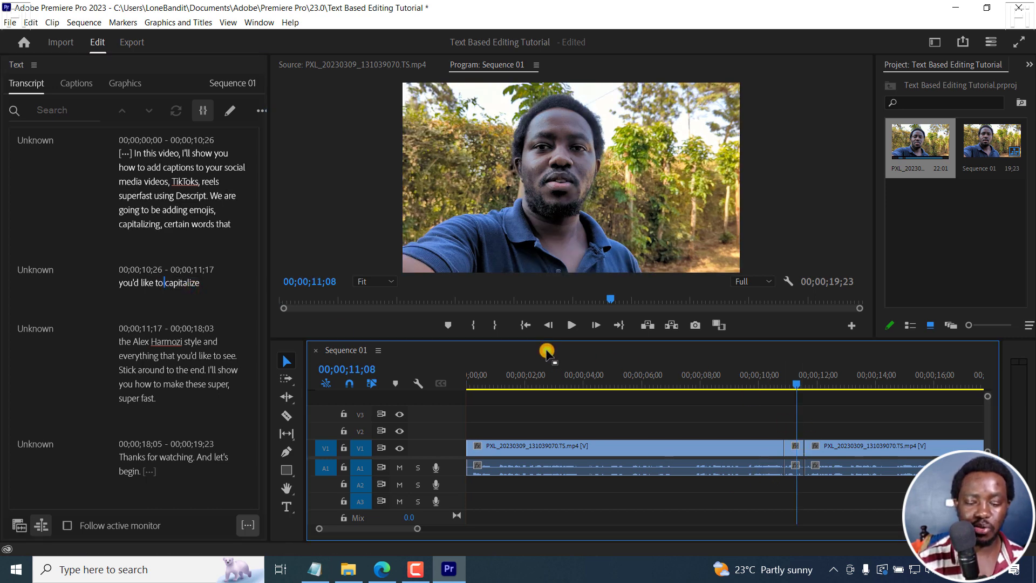
pyautogui.press('=')
pyautogui.press('=')
pyautogui.press('=')
pyautogui.press('=')
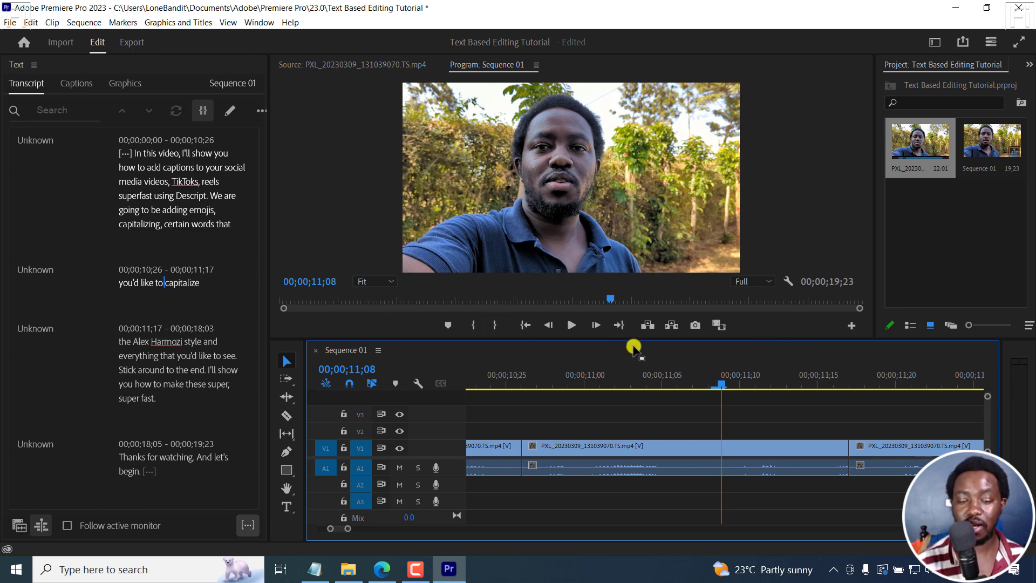
pyautogui.press('-')
pyautogui.press('-')
pyautogui.press('-')
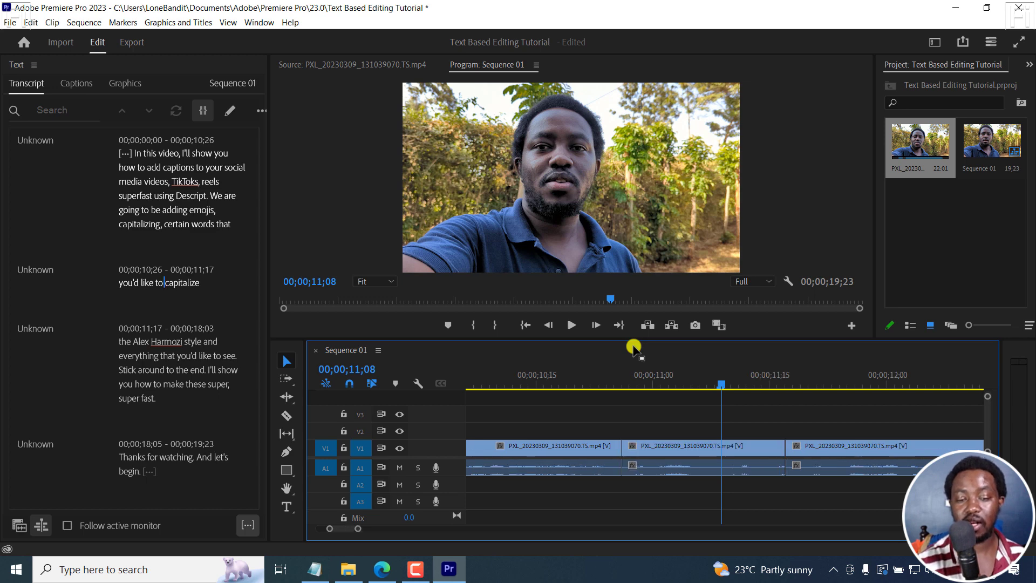
pyautogui.press('-')
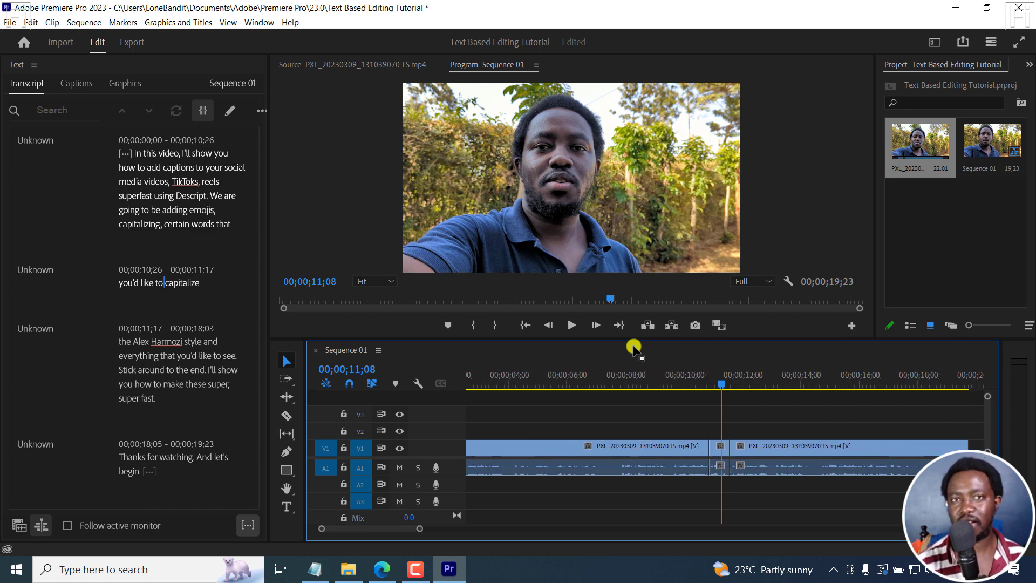
# Return the playhead to the sequence start, show the whole sequence in the timeline, and widen the transcript area.
pyautogui.press('Home')
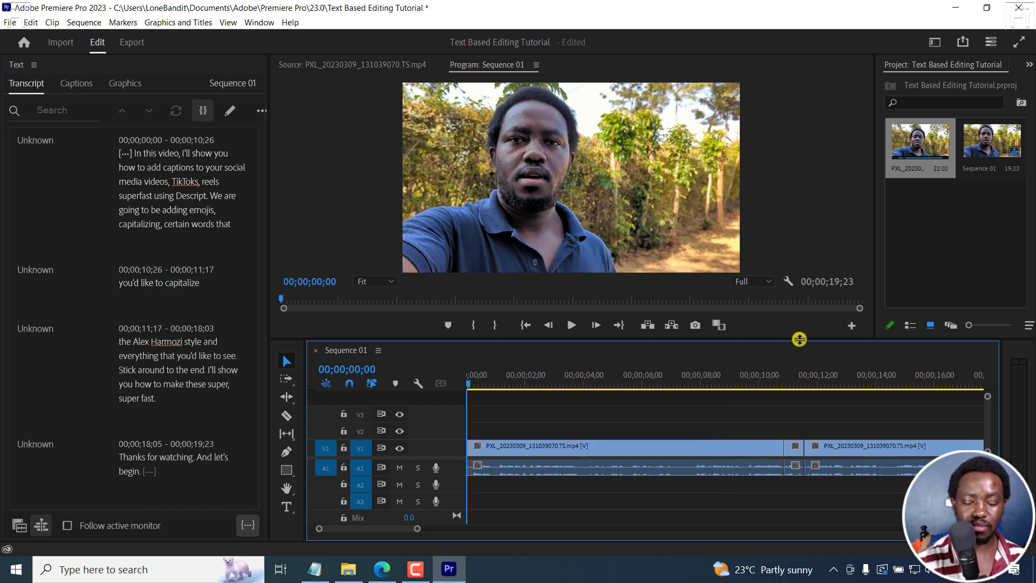
pyautogui.press('-')
pyautogui.press('-')
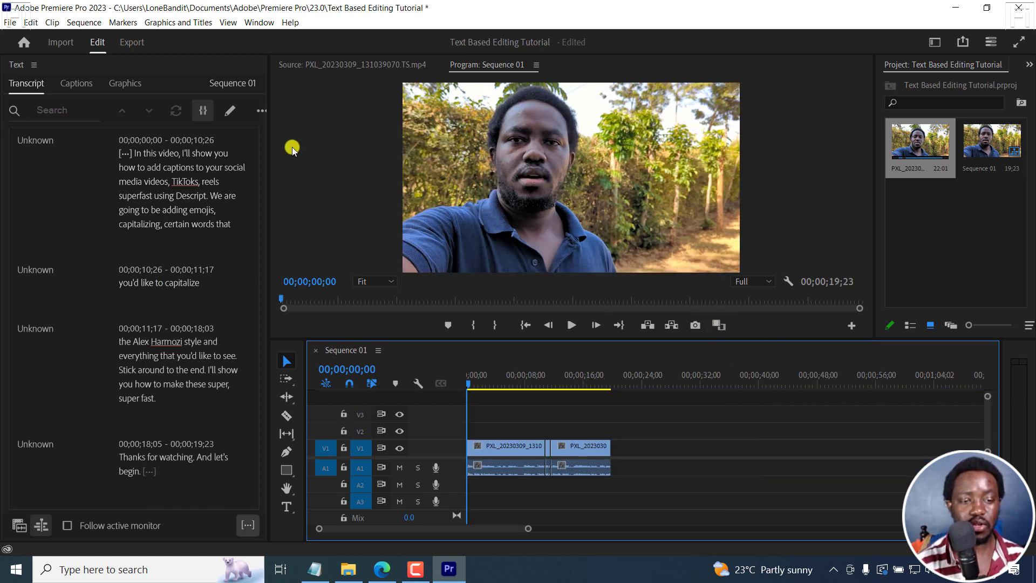
pyautogui.moveTo(268, 131); pyautogui.dragTo(458, 132)
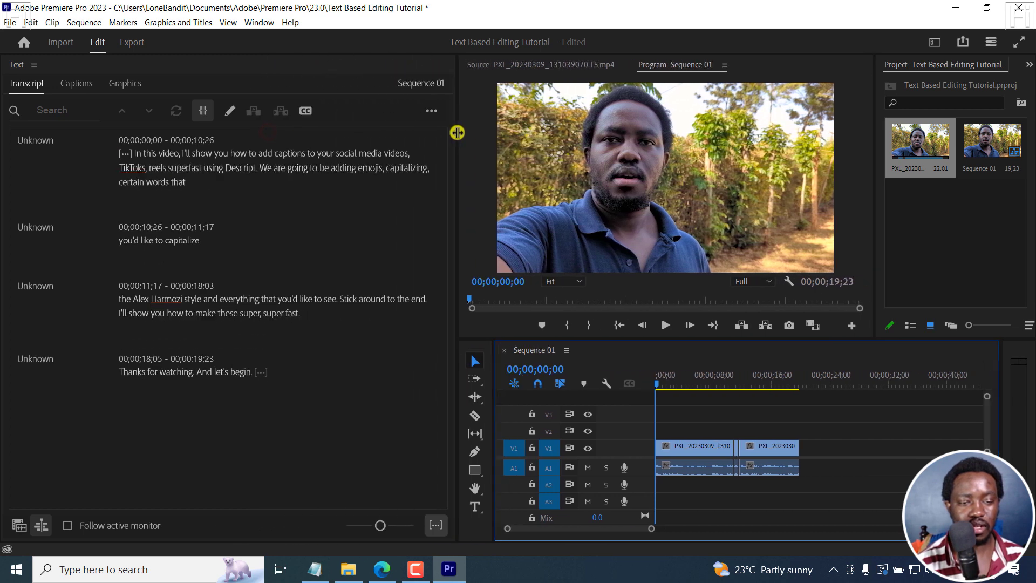
# Start creating captions from the transcript with the Subtitle default preset and check the preset management options.
pyautogui.click(306, 113)
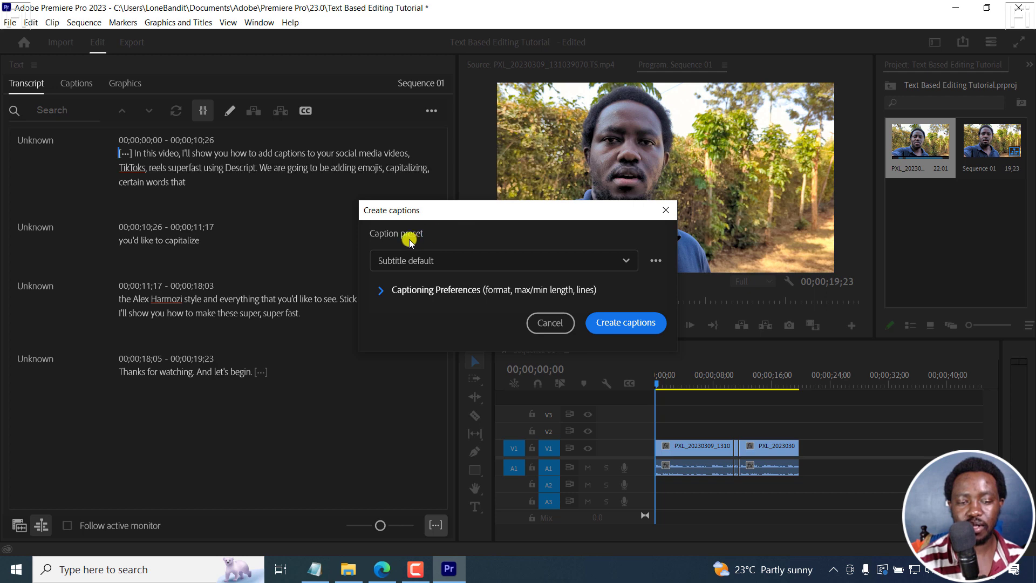
pyautogui.click(629, 265)
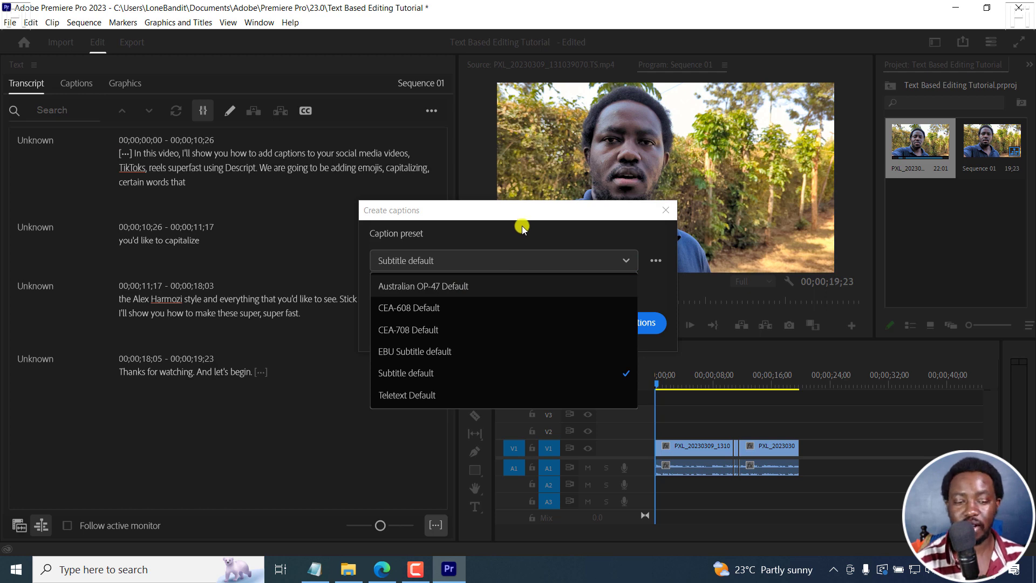
pyautogui.click(417, 373)
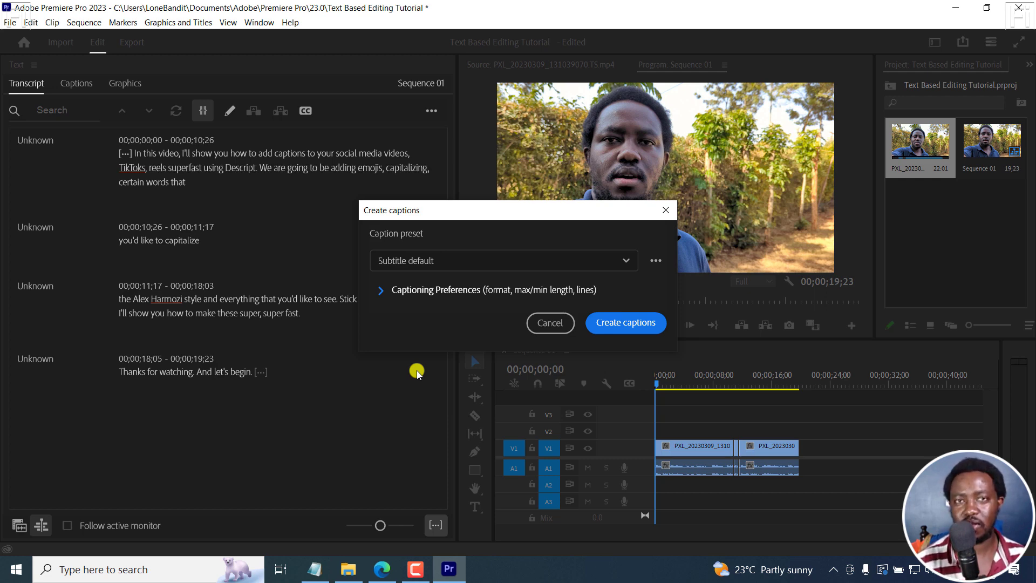
pyautogui.click(655, 259)
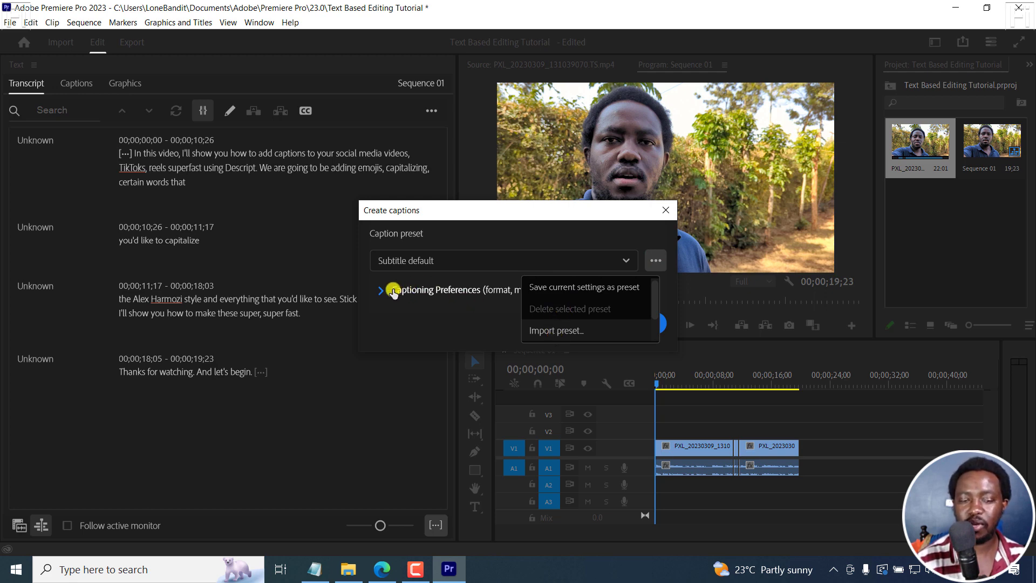
pyautogui.moveTo(463, 205); pyautogui.dragTo(486, 128)
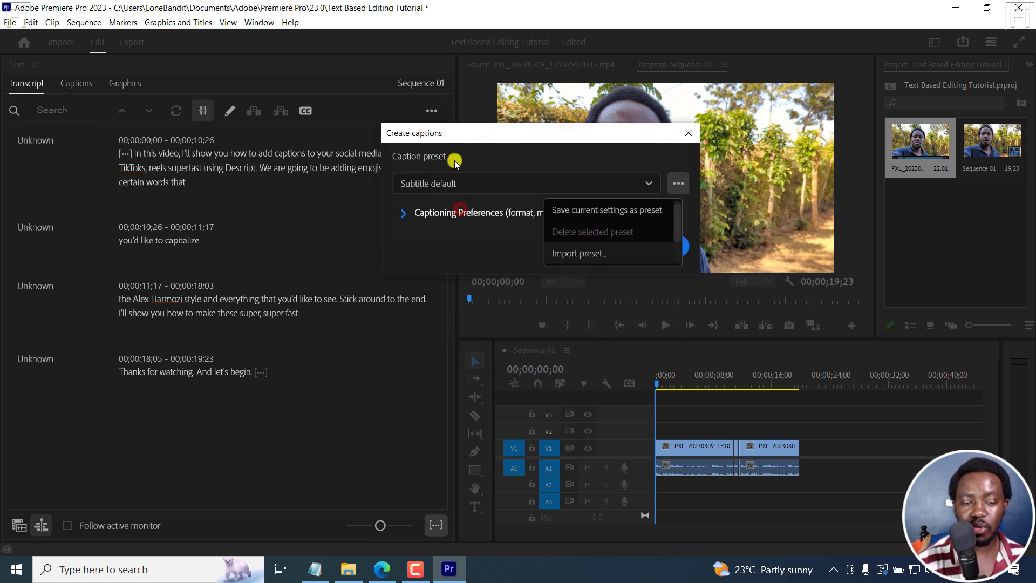
pyautogui.click(415, 256)
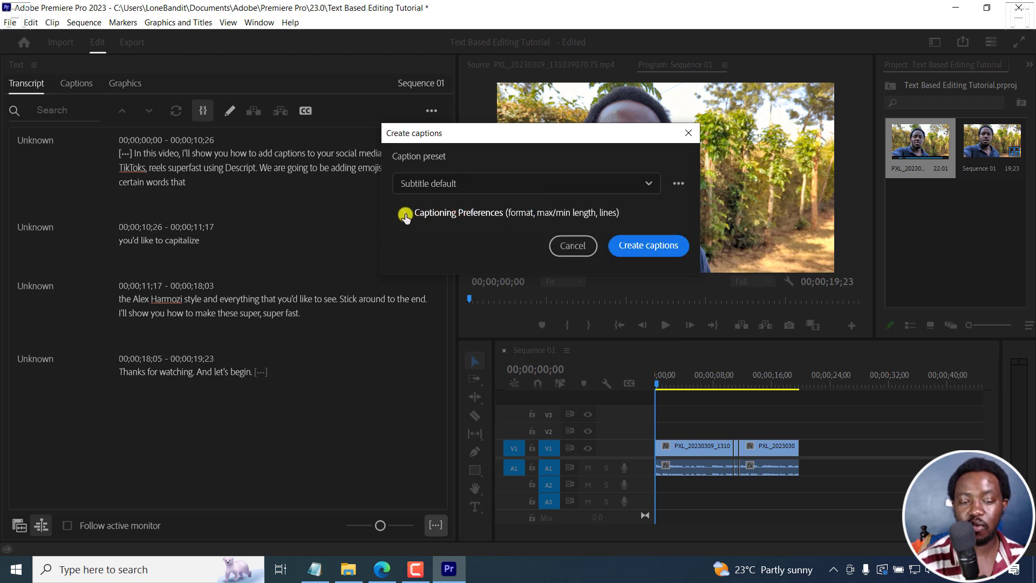
# Expand the captioning preferences and examine the available caption formats and styles.
pyautogui.click(406, 213)
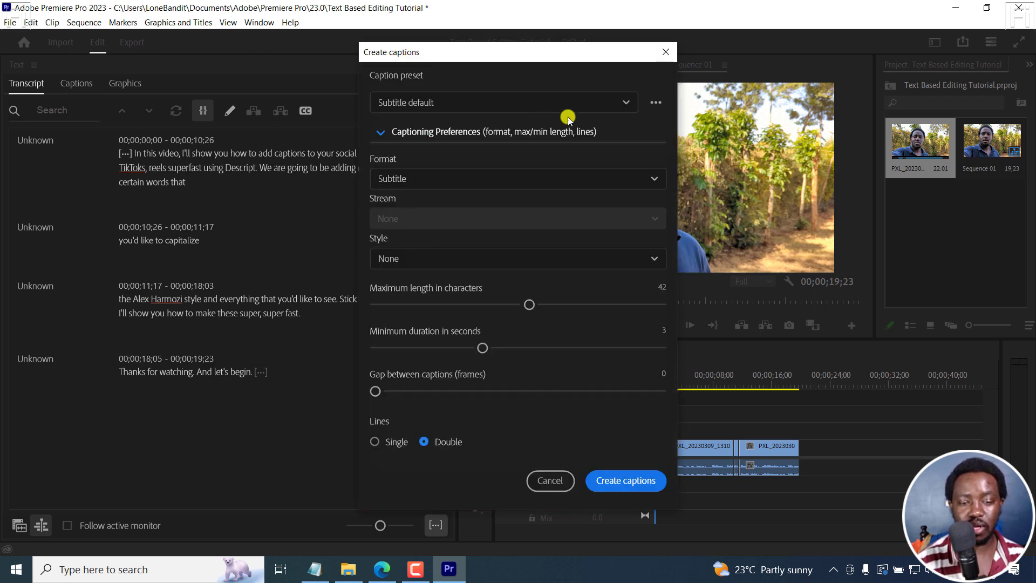
pyautogui.click(653, 179)
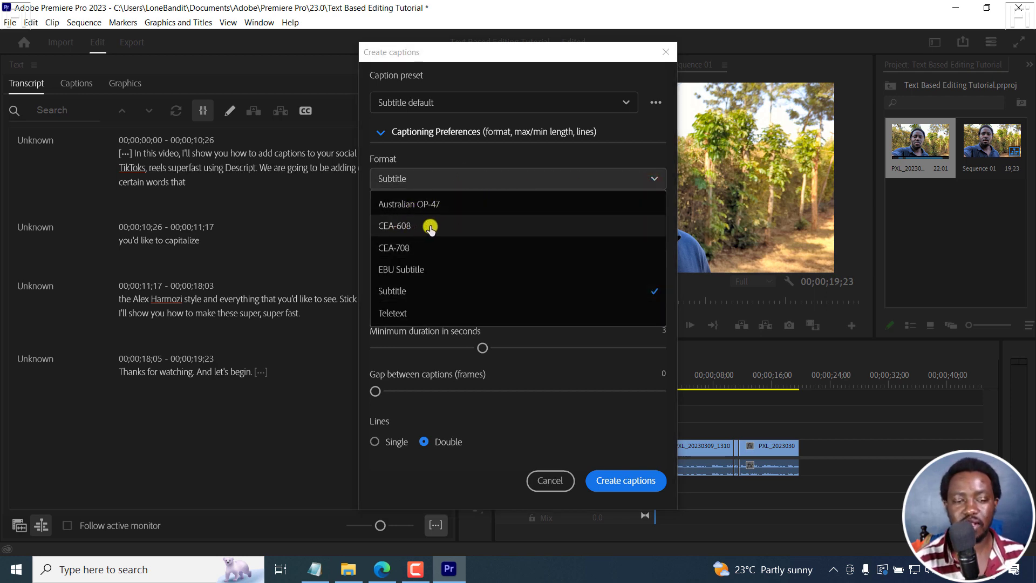
pyautogui.click(441, 158)
pyautogui.click(388, 260)
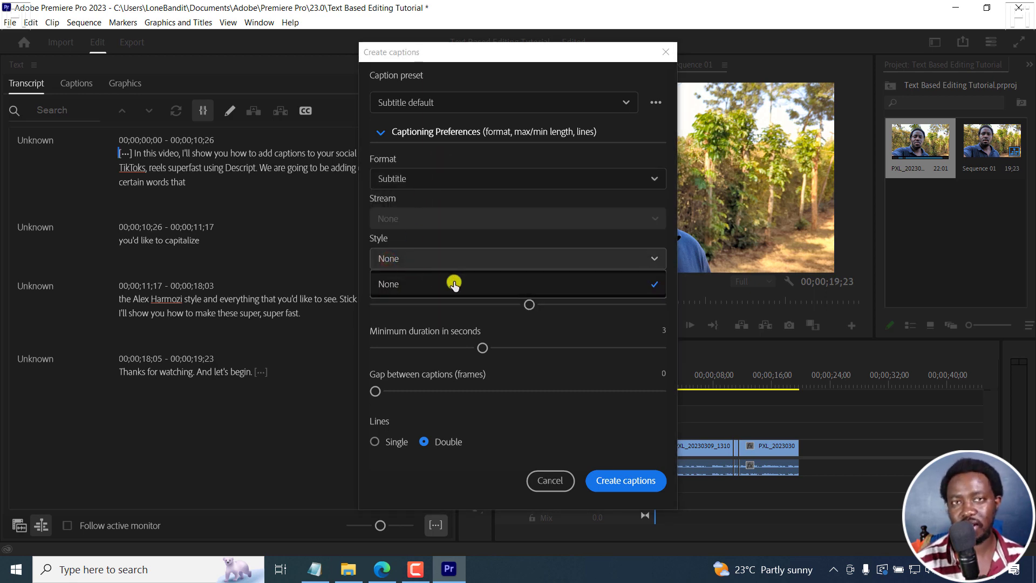
pyautogui.click(397, 237)
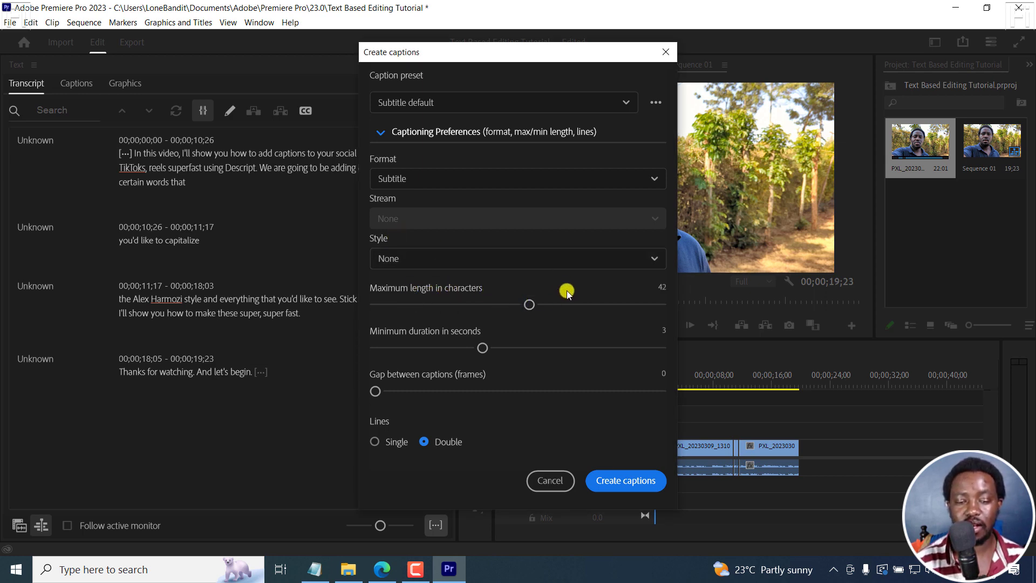
# Set the captions' maximum length to 37 characters and minimum duration to 1.2 seconds, and create the captions.
pyautogui.moveTo(529, 306); pyautogui.dragTo(512, 307)
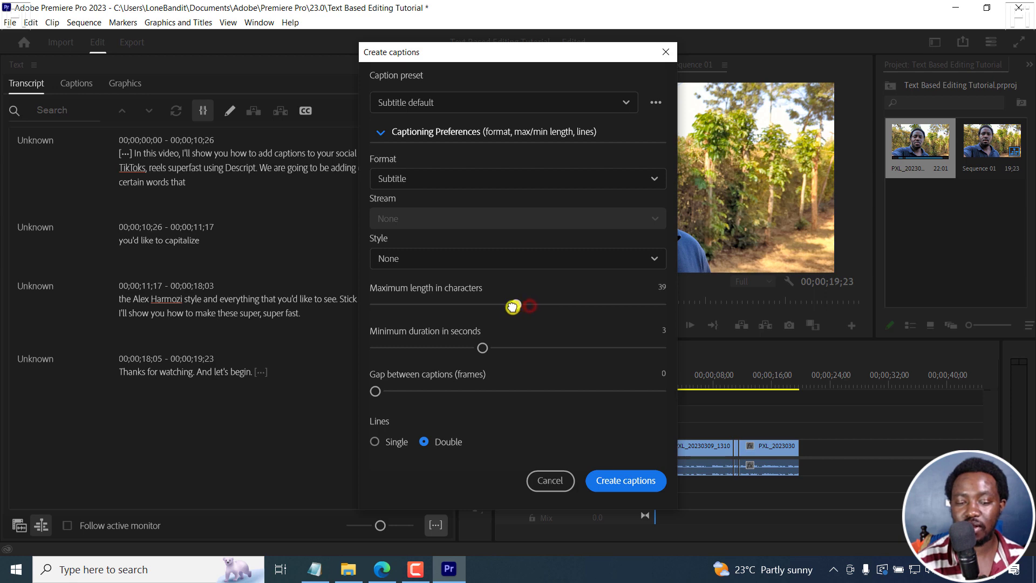
pyautogui.click(402, 348)
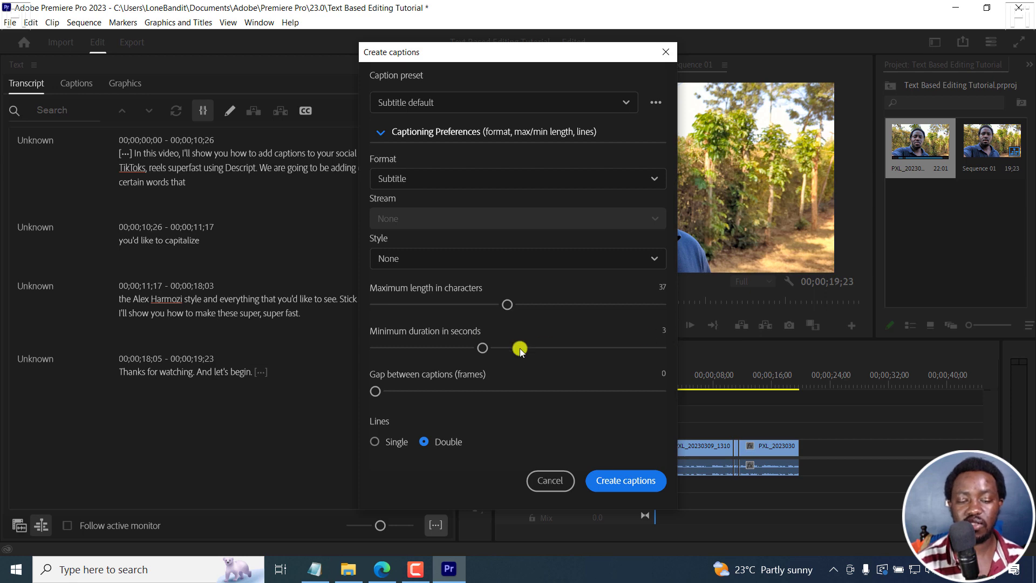
pyautogui.moveTo(480, 349); pyautogui.dragTo(357, 359)
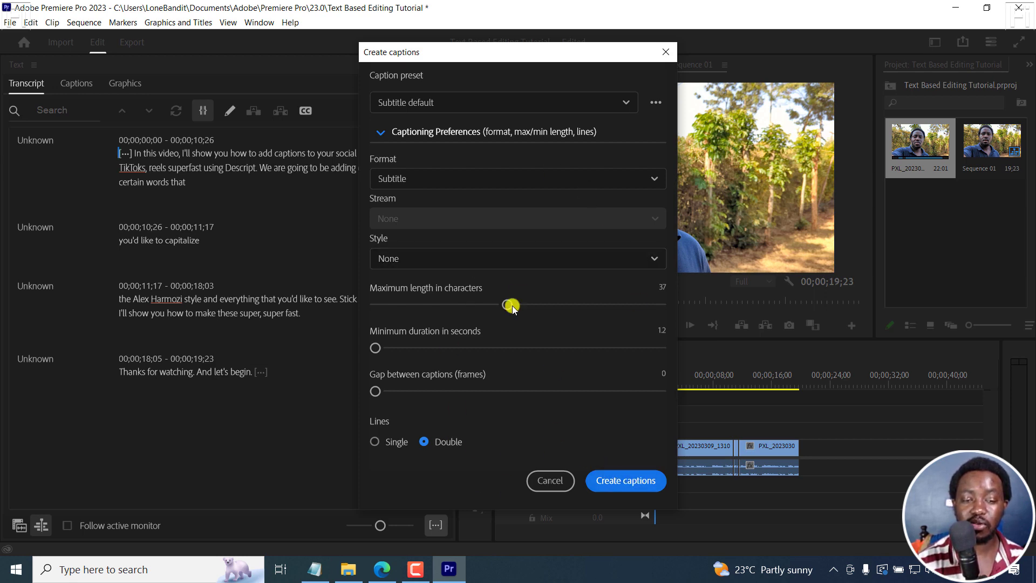
pyautogui.click(658, 106)
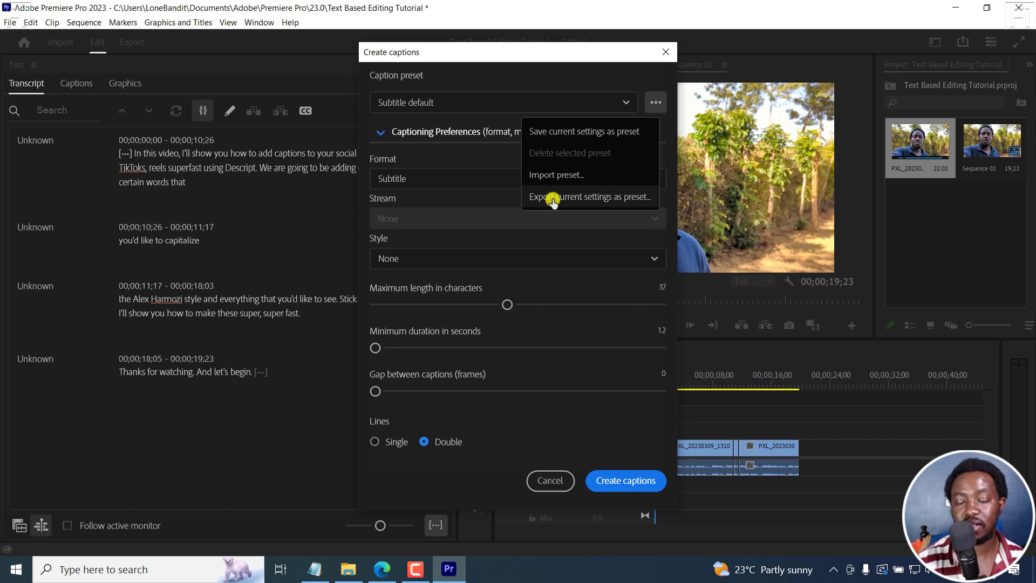
pyautogui.click(630, 482)
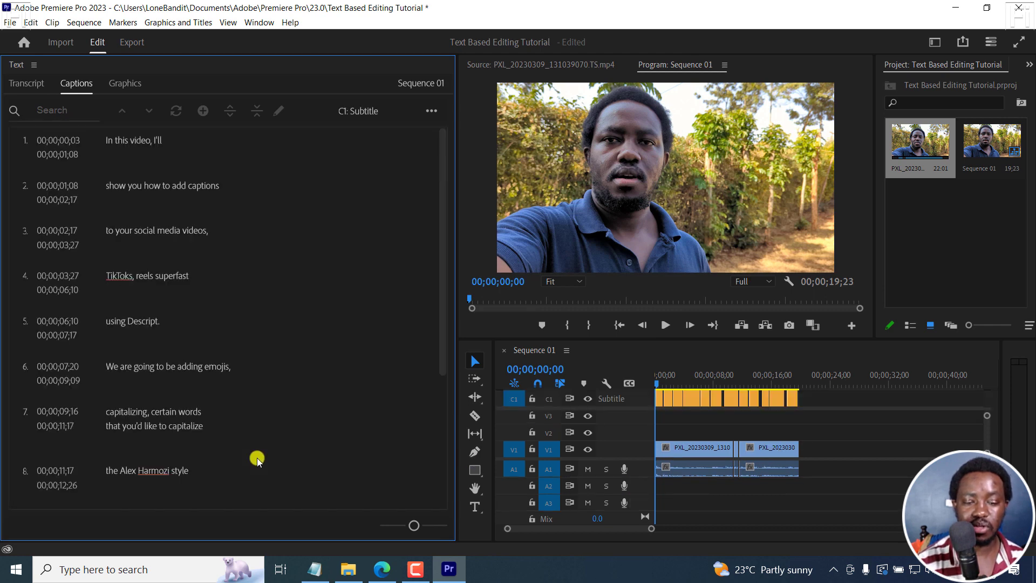
# Play the sequence's opening to preview the first caption, and narrow the caption list to widen the program view and timeline.
pyautogui.click(653, 361)
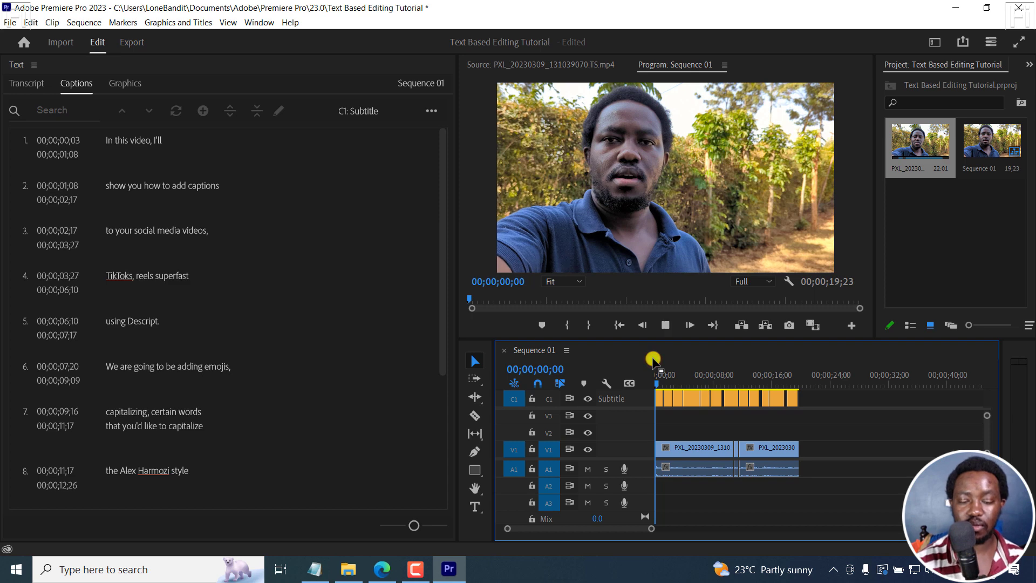
pyautogui.press('space')
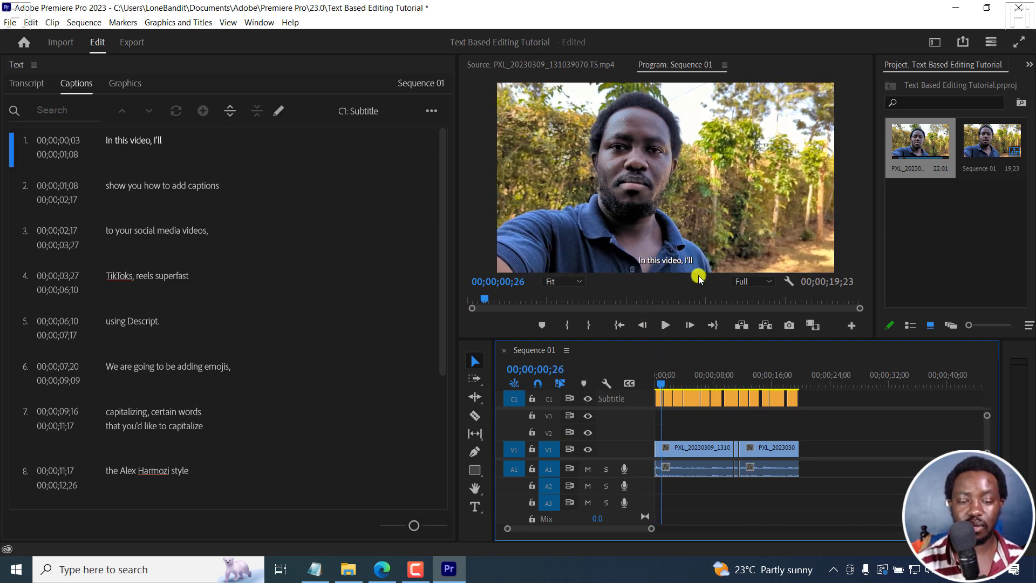
pyautogui.moveTo(458, 291); pyautogui.dragTo(146, 250)
pyautogui.moveTo(493, 369); pyautogui.dragTo(169, 342)
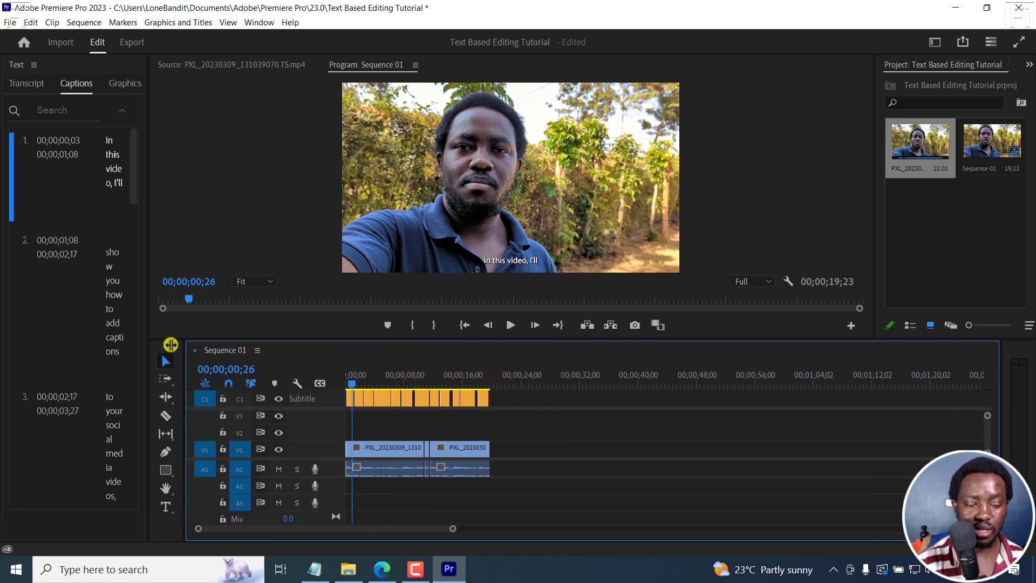
# Select the first caption in the timeline and switch to the Captions and Graphics workspace.
pyautogui.click(350, 398)
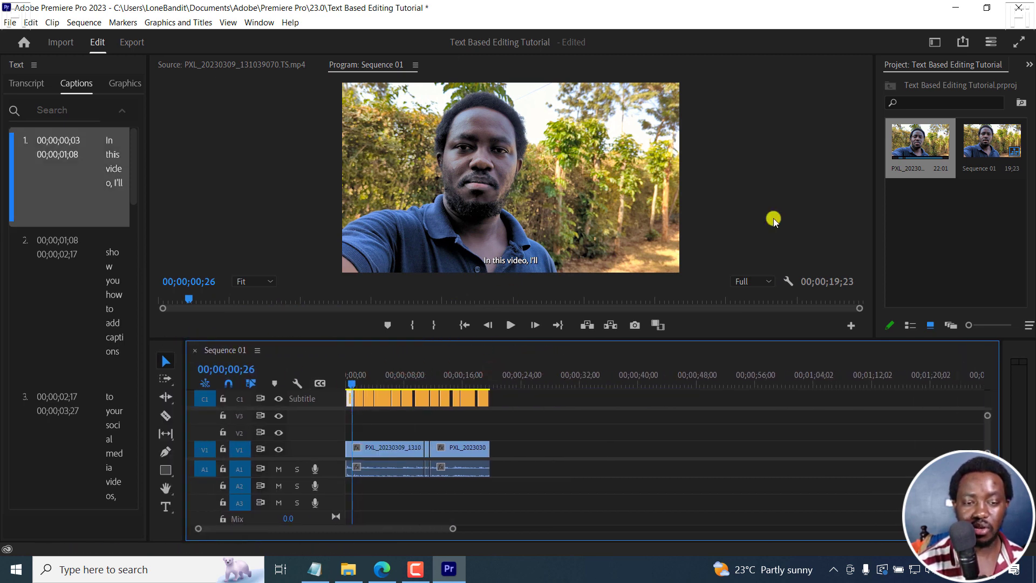
pyautogui.click(262, 23)
pyautogui.moveTo(371, 46)
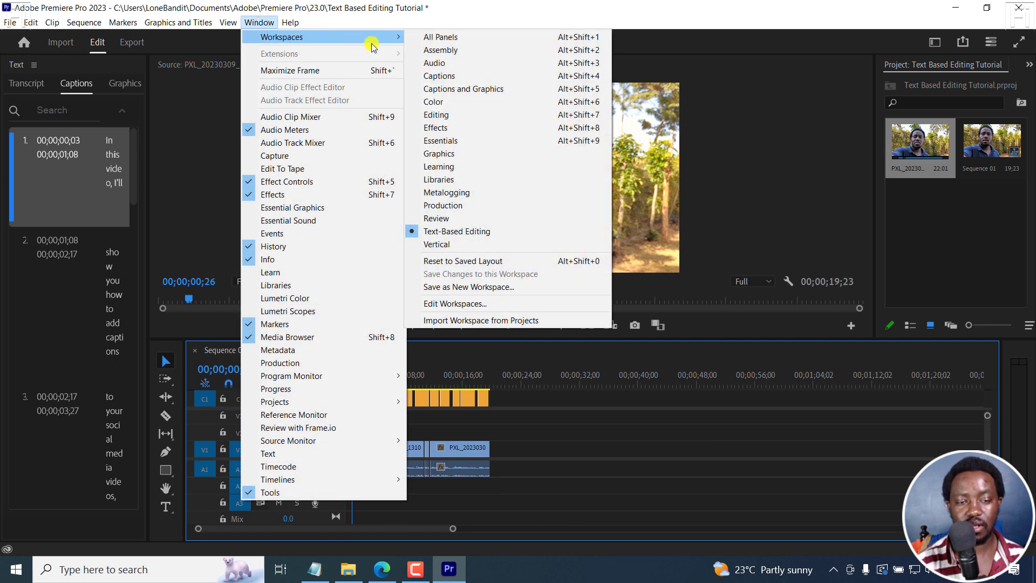
pyautogui.click(469, 88)
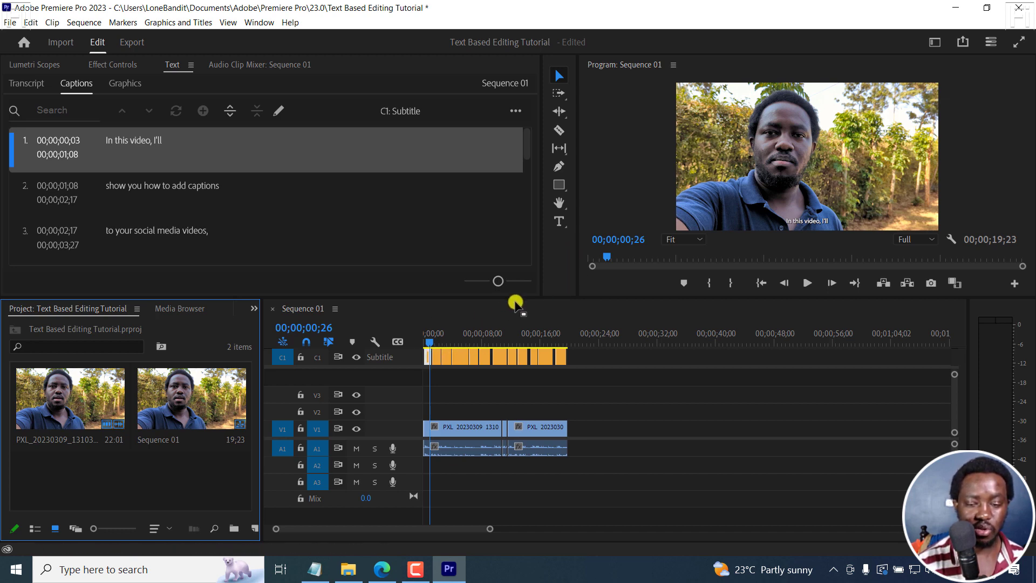
# Open the second caption, "show you how to add captions", in Essential Graphics.
pyautogui.click(435, 358)
pyautogui.doubleClick(435, 359)
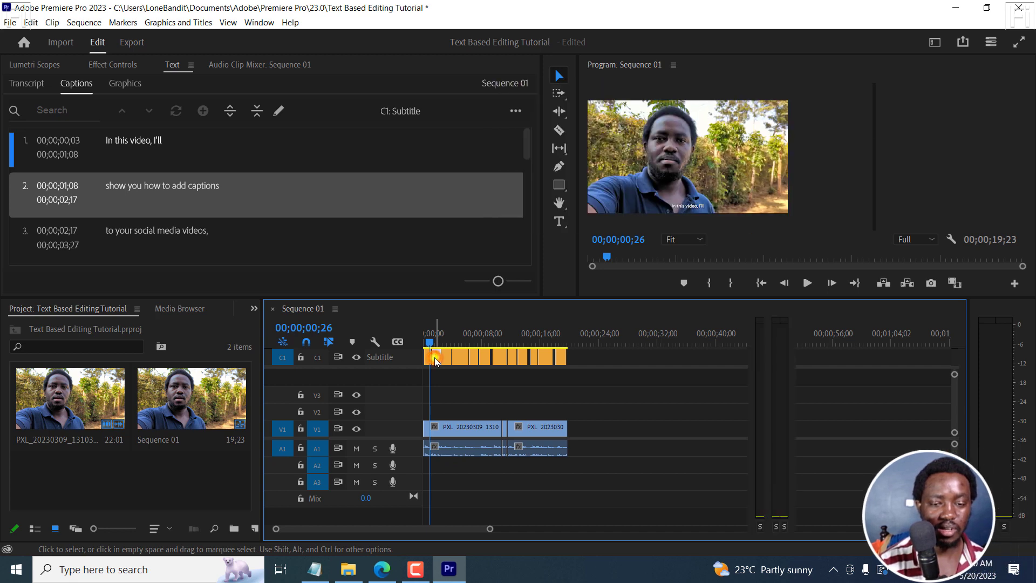
pyautogui.click(429, 308)
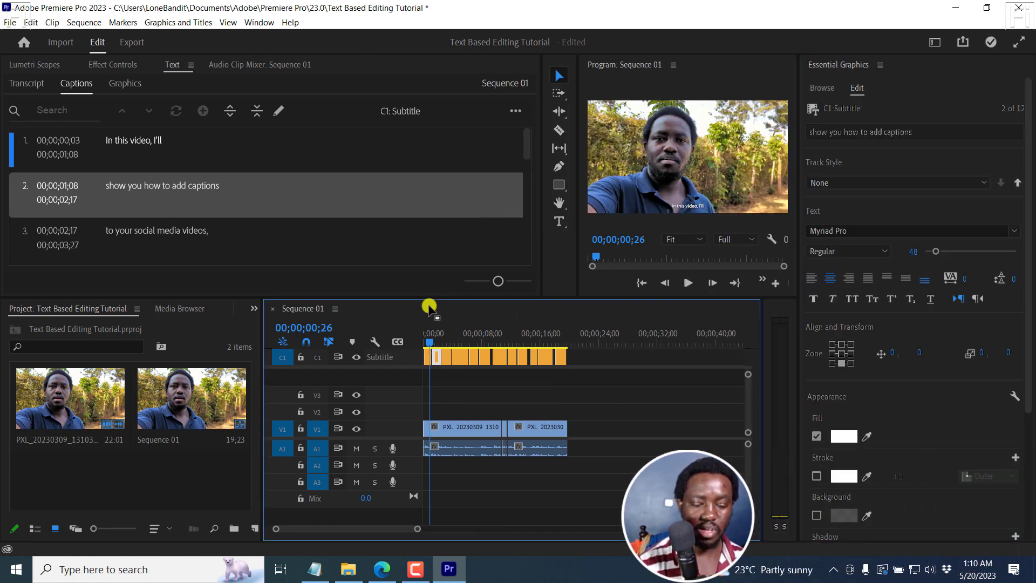
# Select all captions in the caption list and enlarge the program view beside it.
pyautogui.click(182, 156)
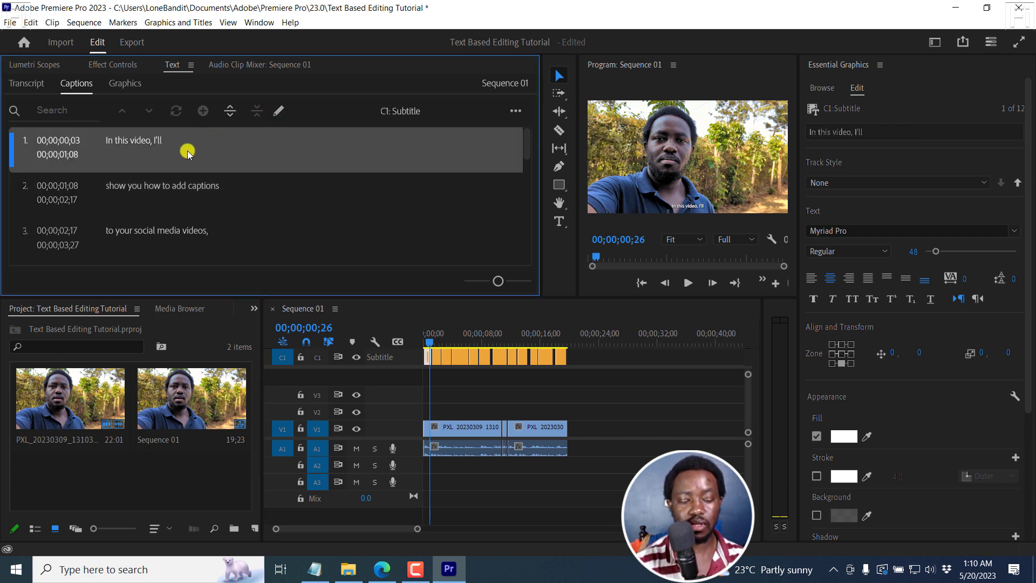
pyautogui.hotkey('ctrl', 'a')
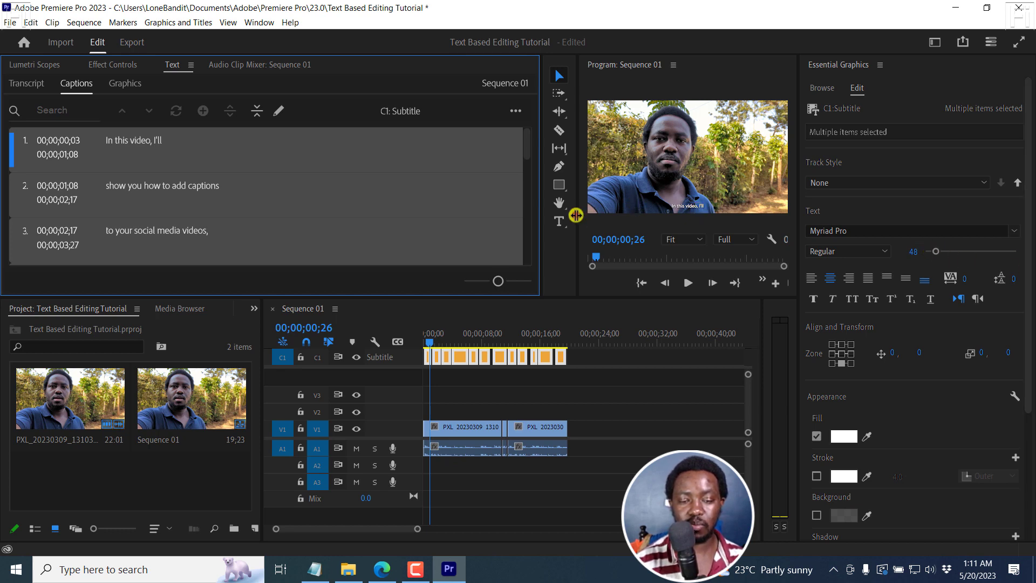
pyautogui.moveTo(576, 216); pyautogui.dragTo(291, 201)
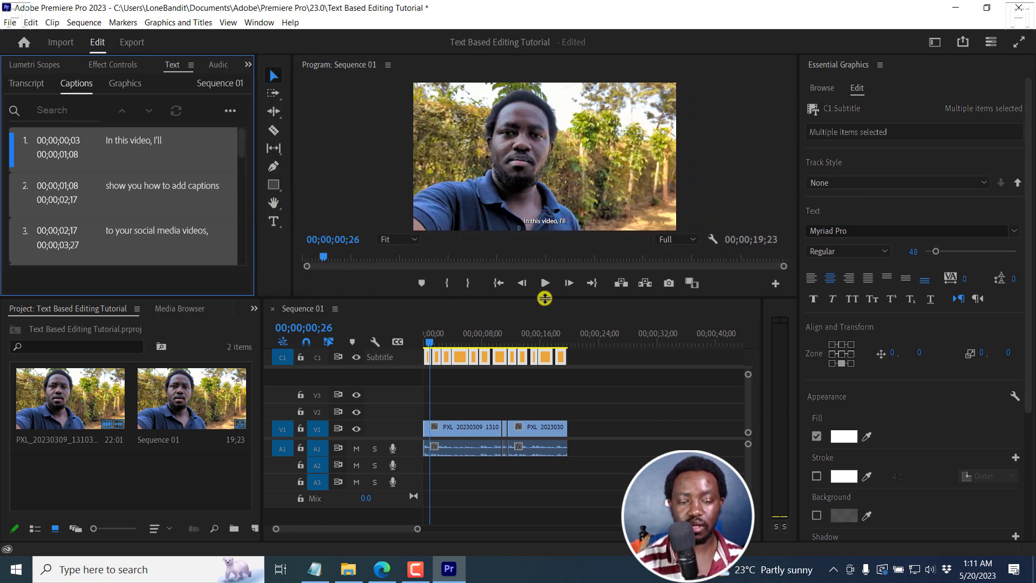
# Enlarge the program view, set the selected captions' font size to 110 and play the sequence to check the text size.
pyautogui.moveTo(545, 298); pyautogui.dragTo(545, 353)
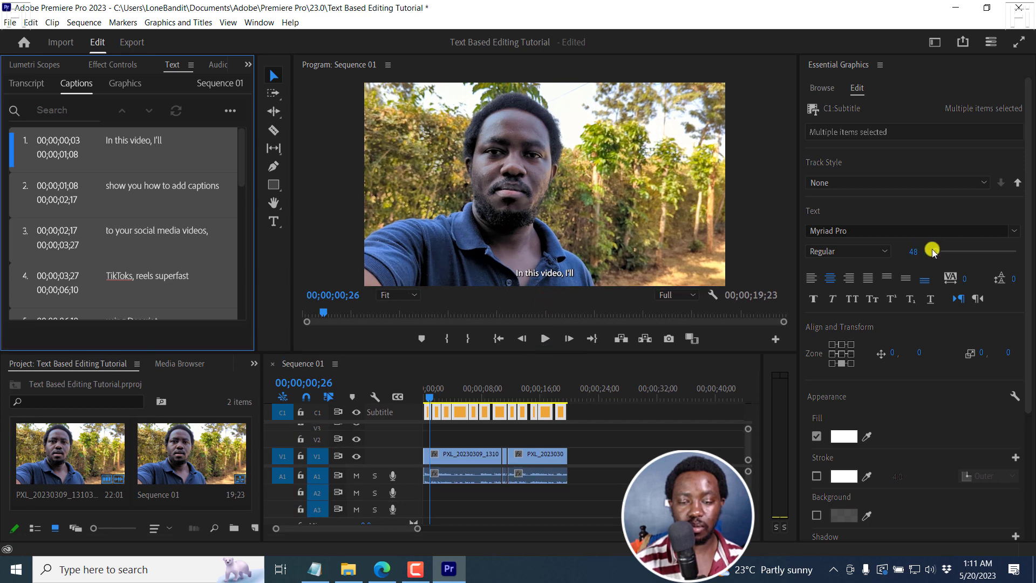
pyautogui.moveTo(935, 252); pyautogui.dragTo(950, 255)
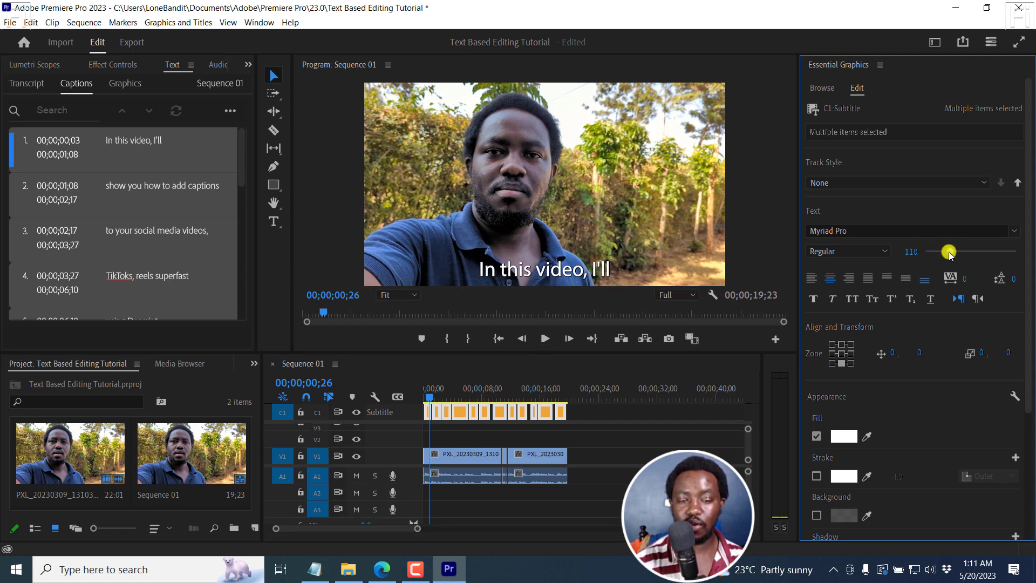
pyautogui.click(540, 365)
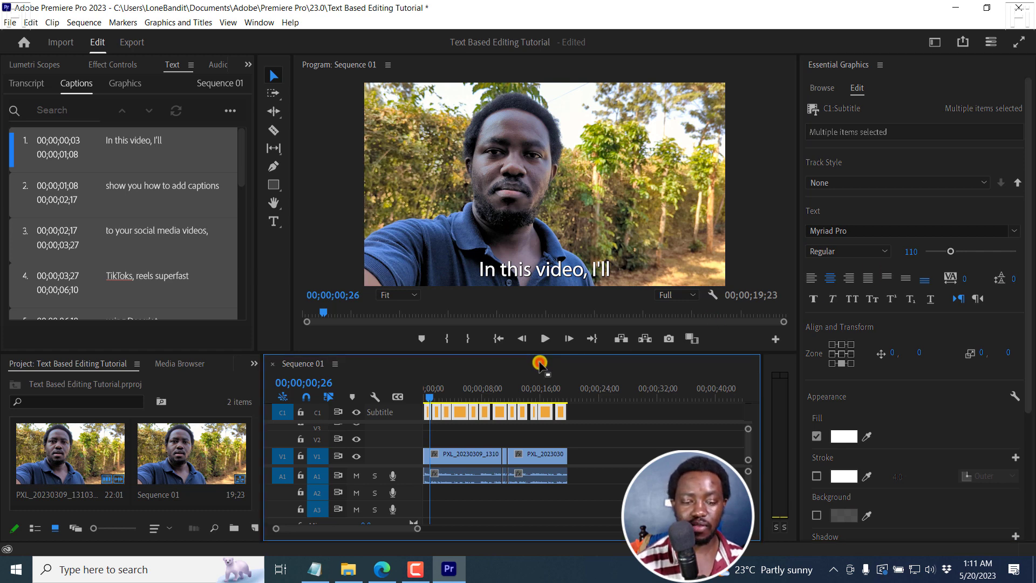
pyautogui.press('space')
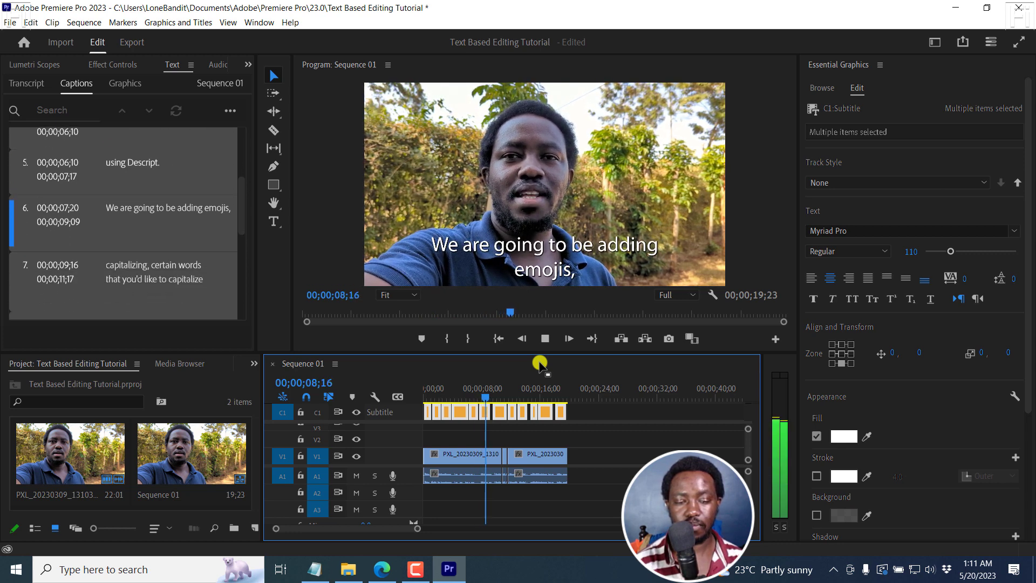
pyautogui.press('space')
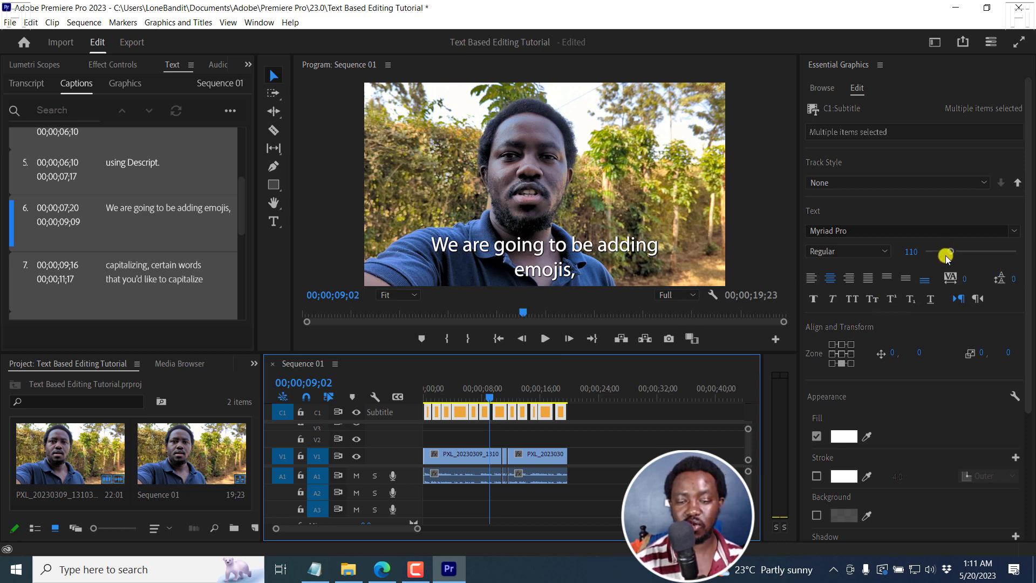
# Reduce the selected captions' font size to 83 and enable a background behind the text.
pyautogui.moveTo(947, 256); pyautogui.dragTo(943, 255)
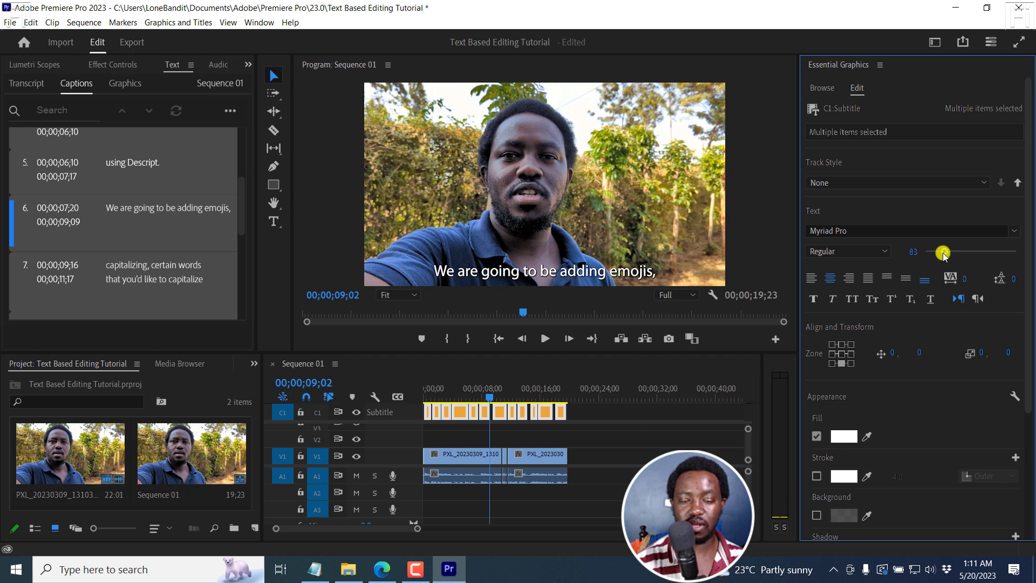
pyautogui.moveTo(1028, 273); pyautogui.dragTo(1032, 299)
pyautogui.scroll(-5, 847, 449)
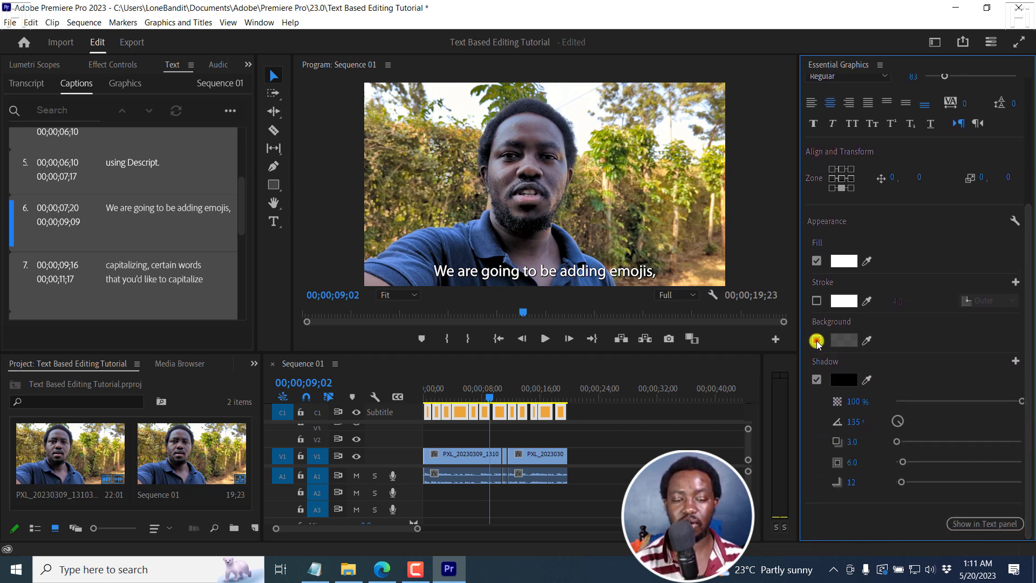
pyautogui.click(815, 341)
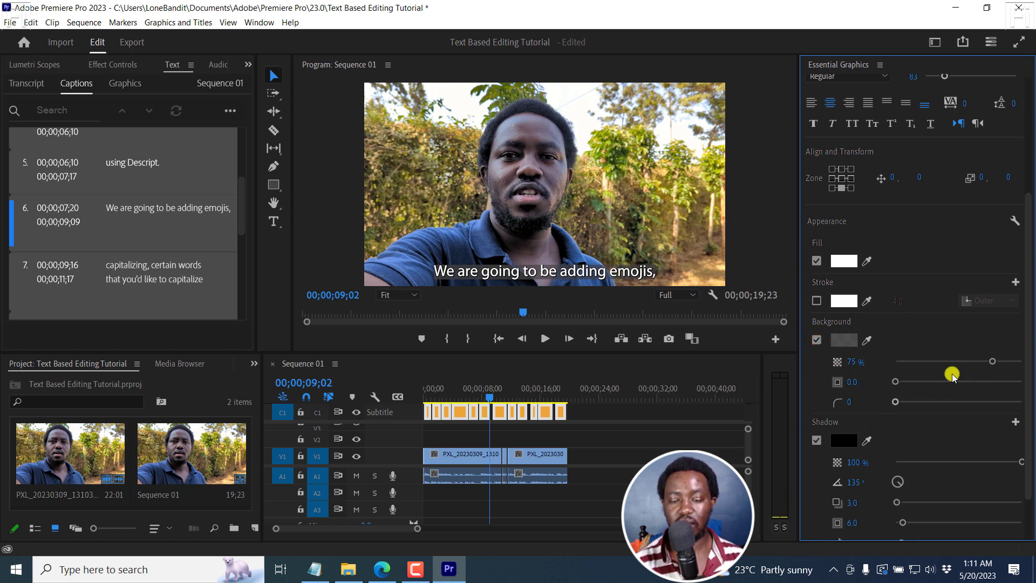
# Set the caption background colour to black and its opacity to 90%.
pyautogui.click(843, 340)
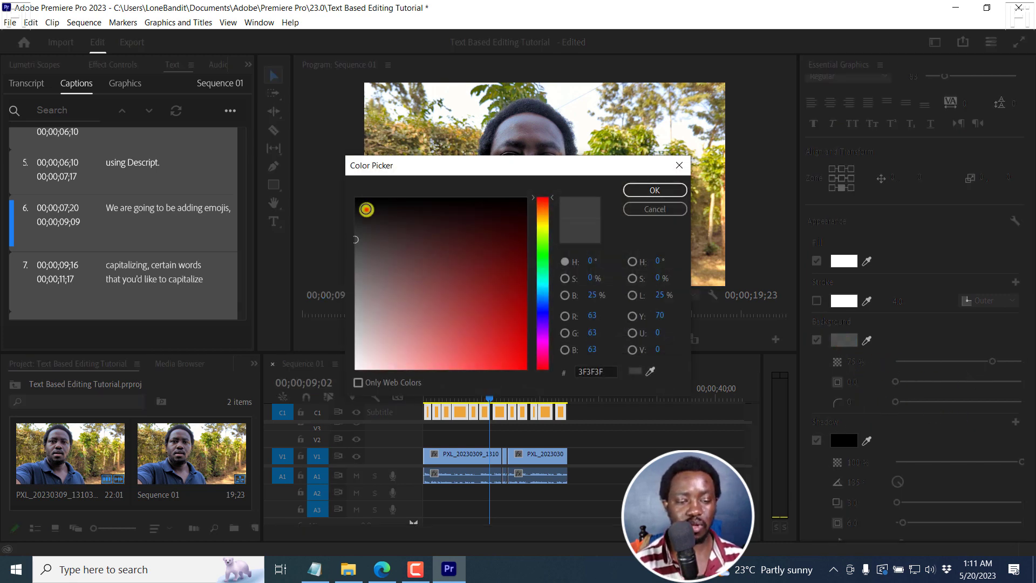
pyautogui.moveTo(365, 210); pyautogui.dragTo(337, 195)
pyautogui.click(651, 191)
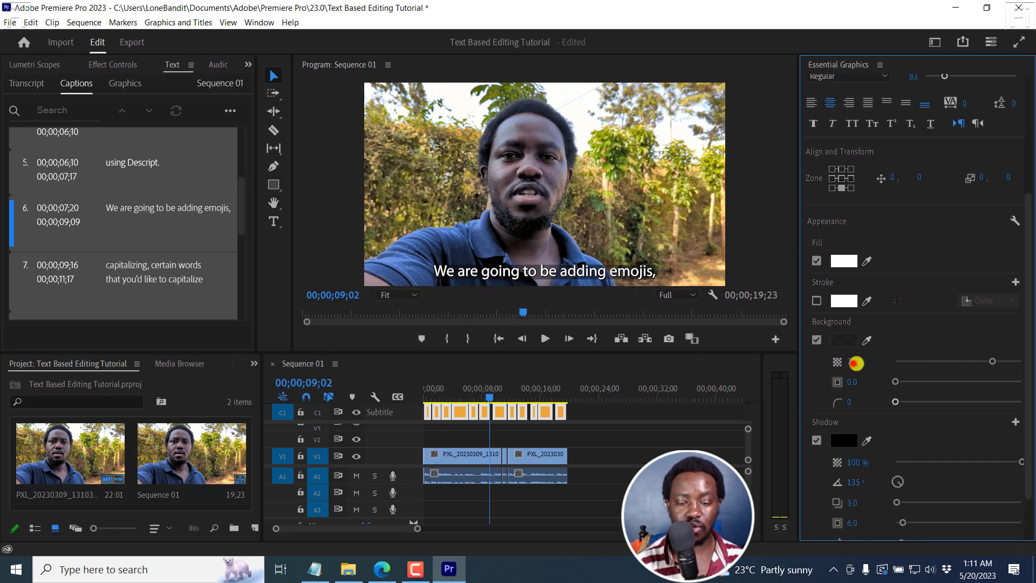
pyautogui.moveTo(856, 363); pyautogui.dragTo(1029, 417)
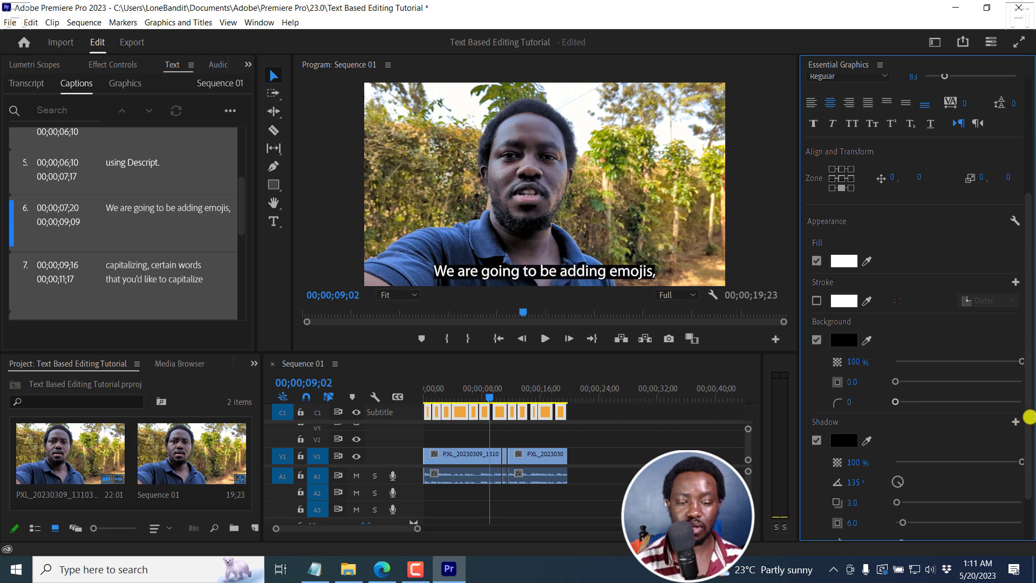
pyautogui.click(854, 362)
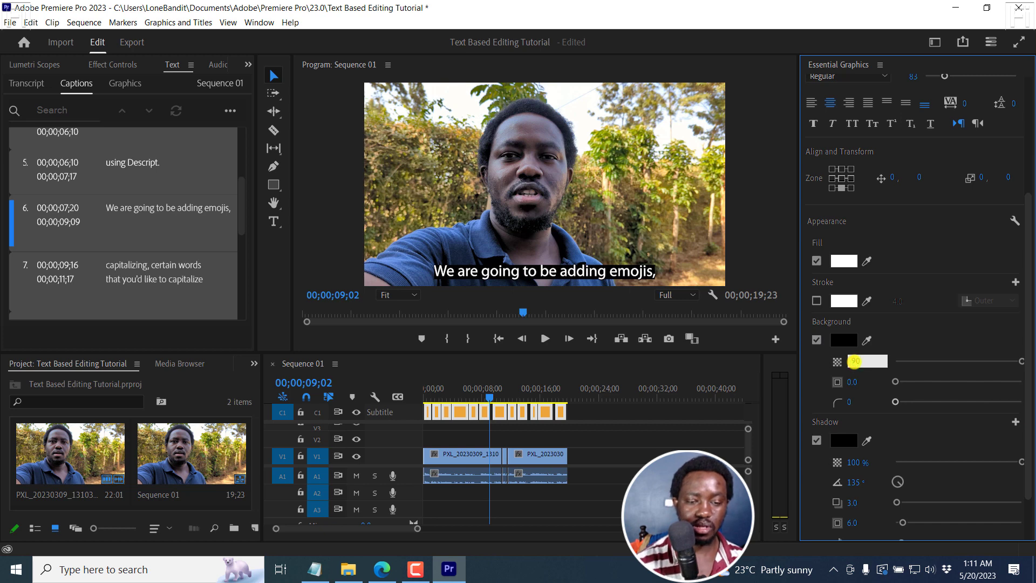
pyautogui.write('90')
pyautogui.press('Return')
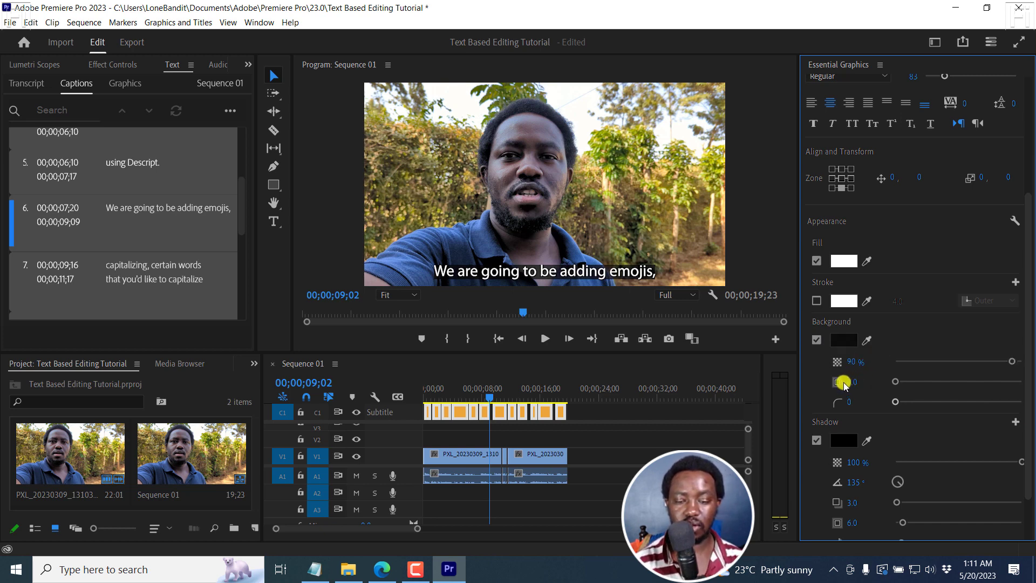
# Set the caption background size to 25.1 and its corner radius to 240.
pyautogui.moveTo(845, 382); pyautogui.dragTo(906, 383)
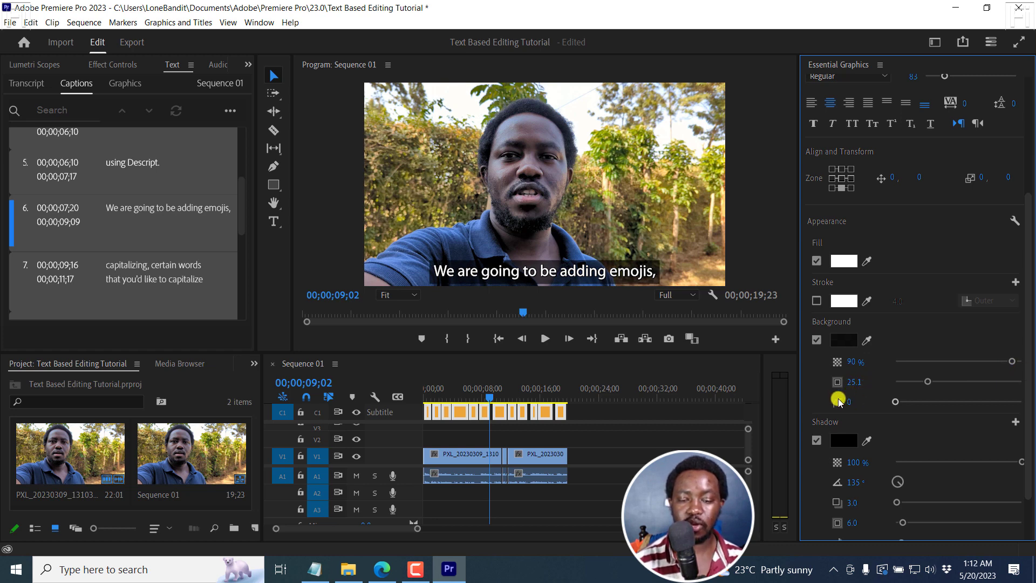
pyautogui.click(852, 402)
pyautogui.moveTo(852, 403); pyautogui.dragTo(1031, 402)
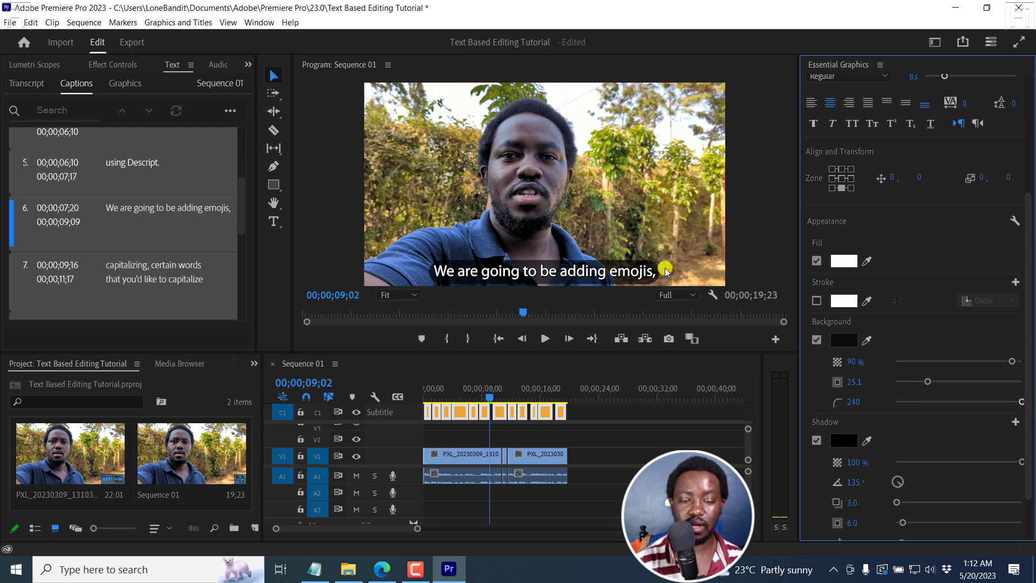
# Play the sequence from the start through the caption "using Descript." to preview the caption styling.
pyautogui.click(483, 363)
pyautogui.press('Home')
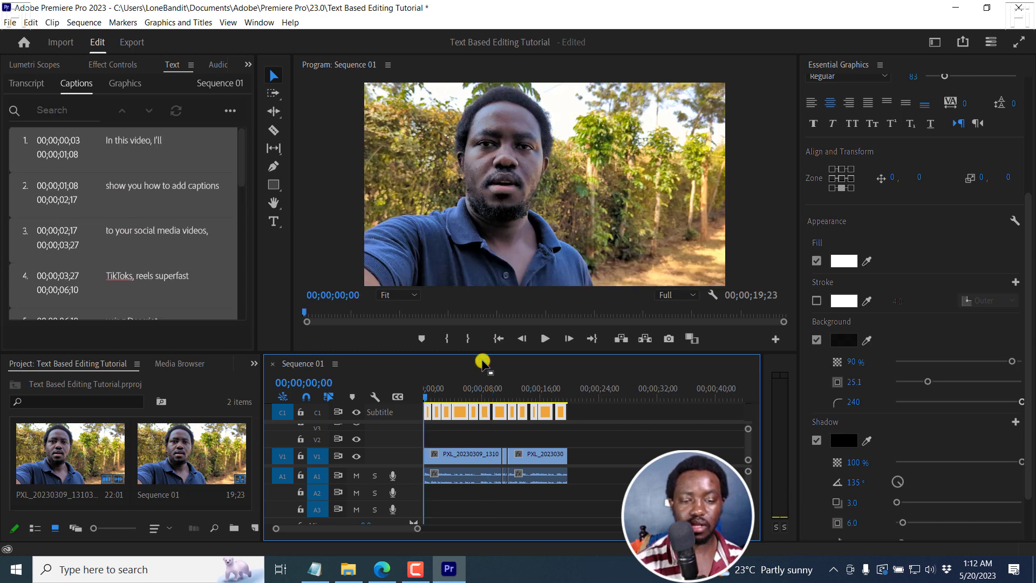
pyautogui.press('space')
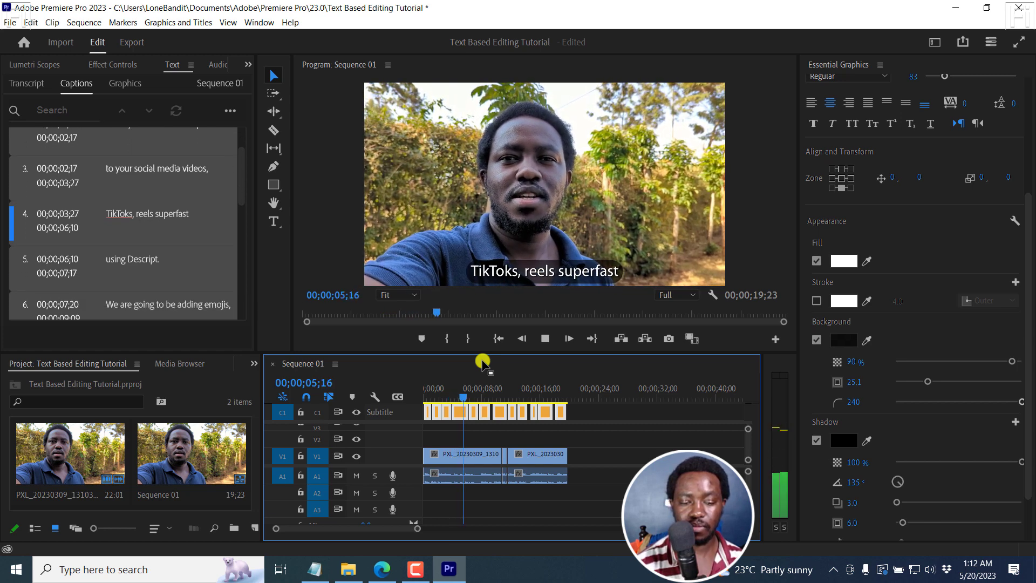
pyautogui.press('space')
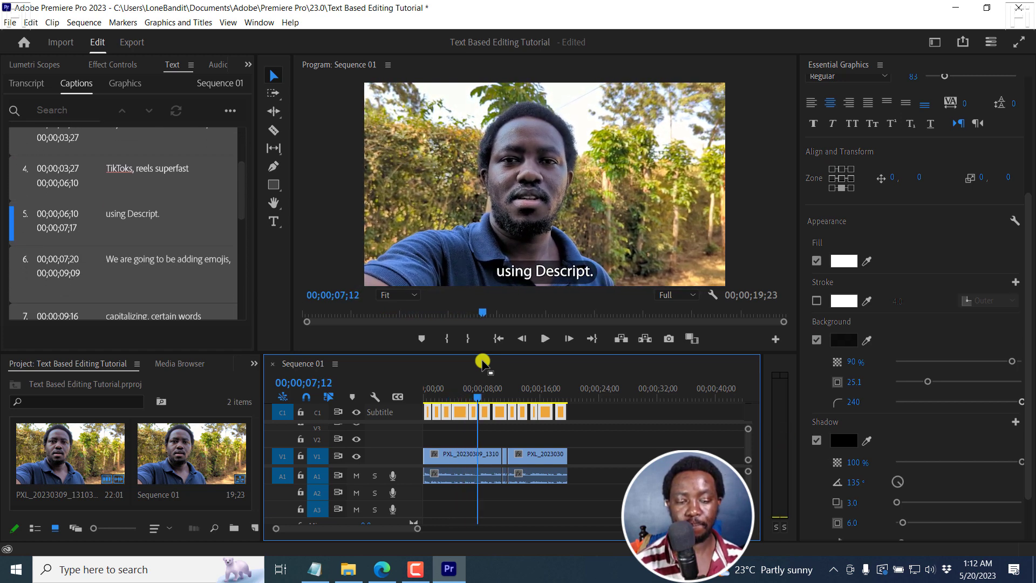